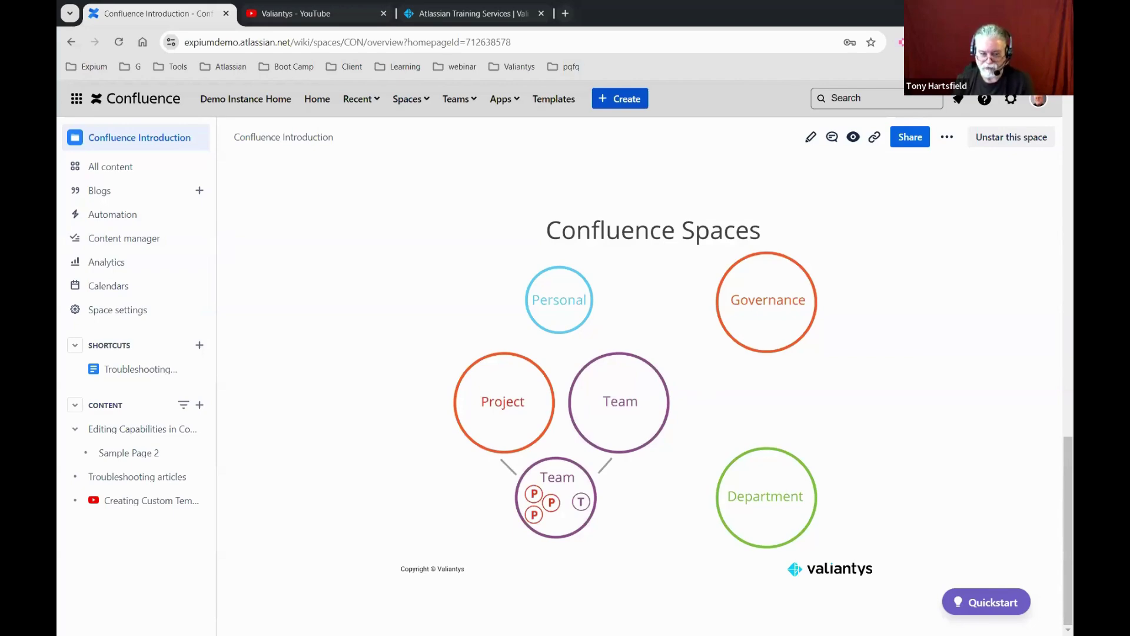
# Open the page "Editing Capabilities in Confluence" from the space's content tree and put it into edit mode
pyautogui.click(147, 429)
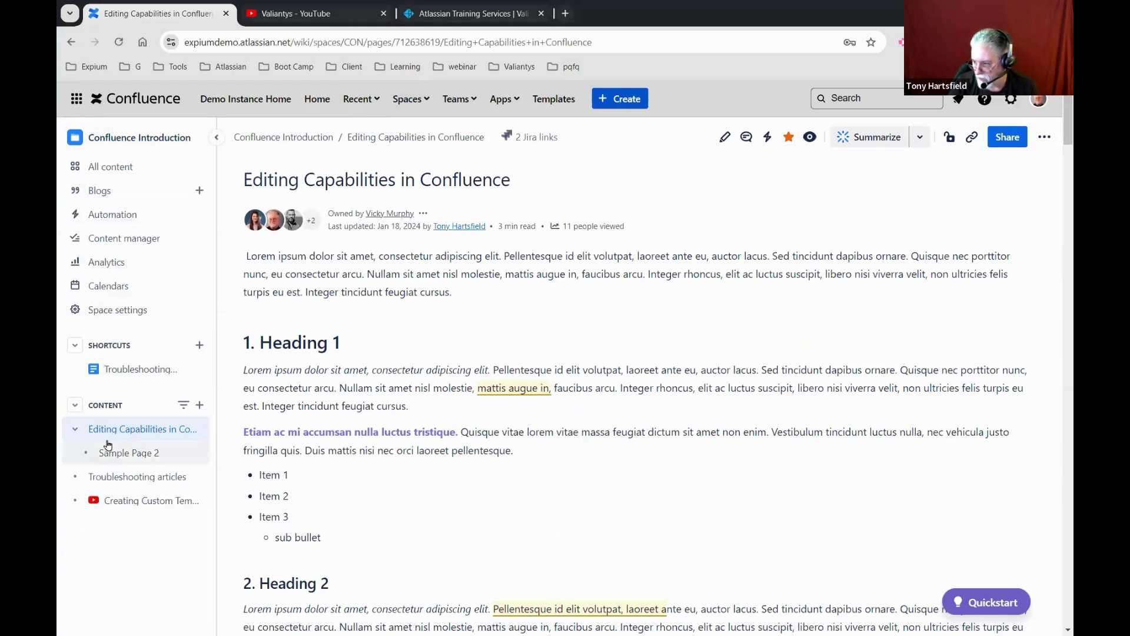
pyautogui.moveTo(110, 430)
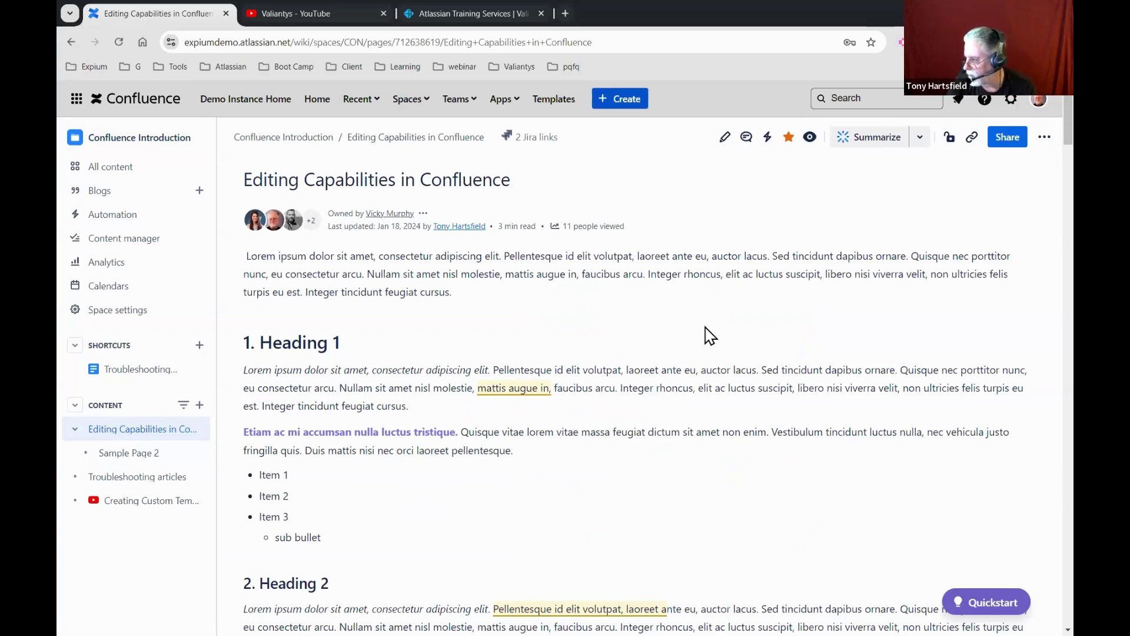
pyautogui.click(720, 139)
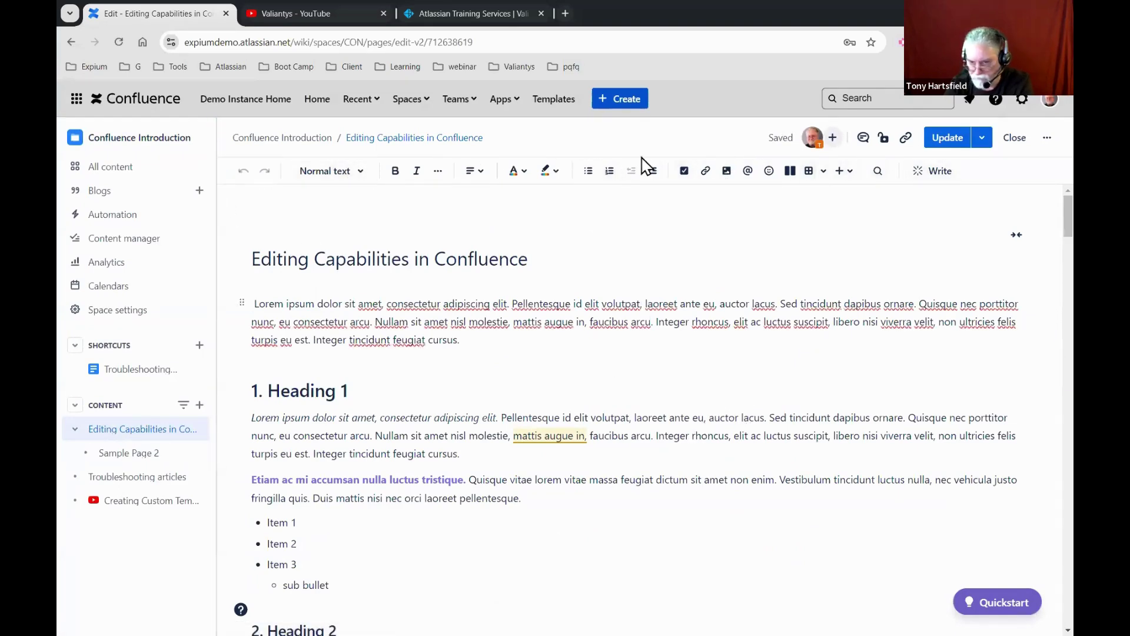
# Examine the styles of Heading 1, the bold coloured sentence, the bulleted list and the numbered list under Heading 2
pyautogui.scroll(-1, 593, 342)
pyautogui.scroll(1, 592, 342)
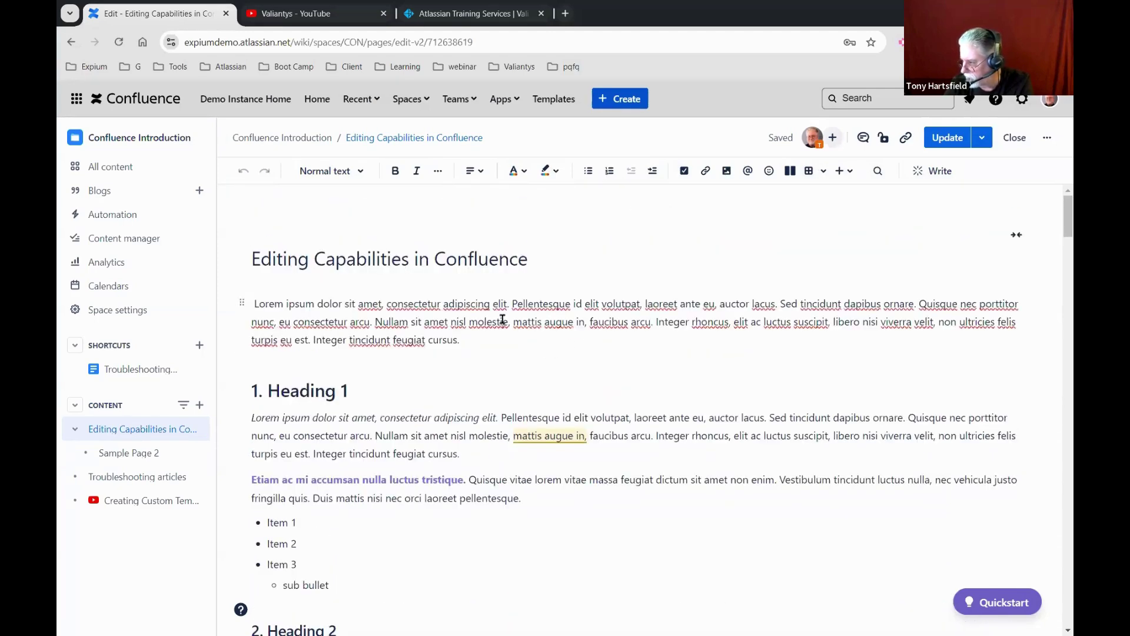
pyautogui.scroll(-3, 590, 320)
pyautogui.scroll(1, 365, 294)
pyautogui.click(307, 262)
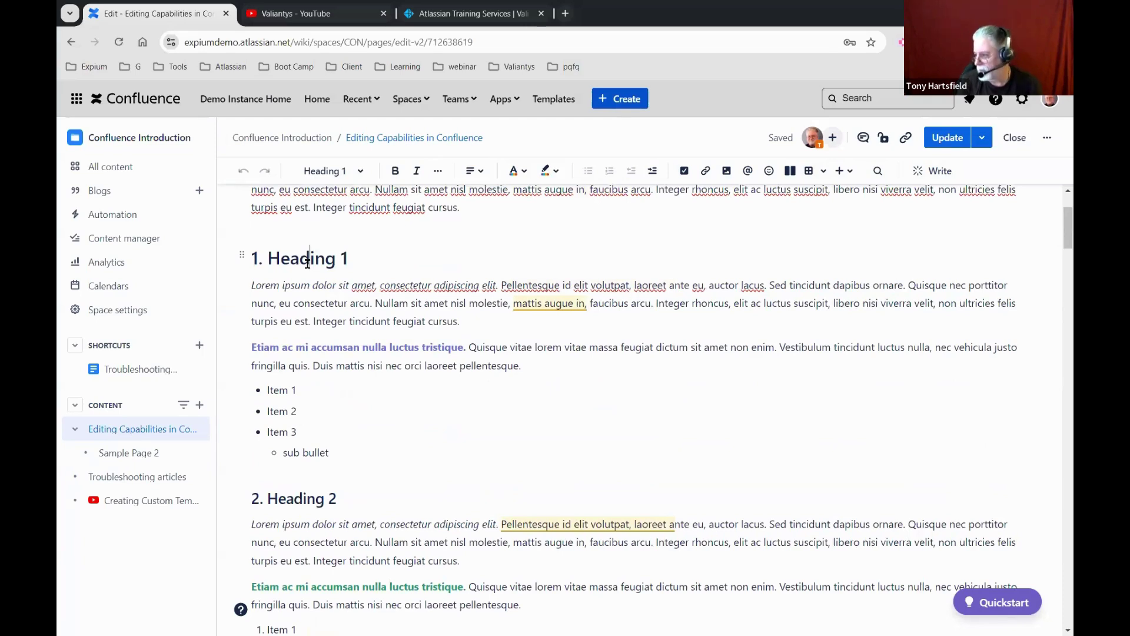
pyautogui.scroll(-1, 348, 336)
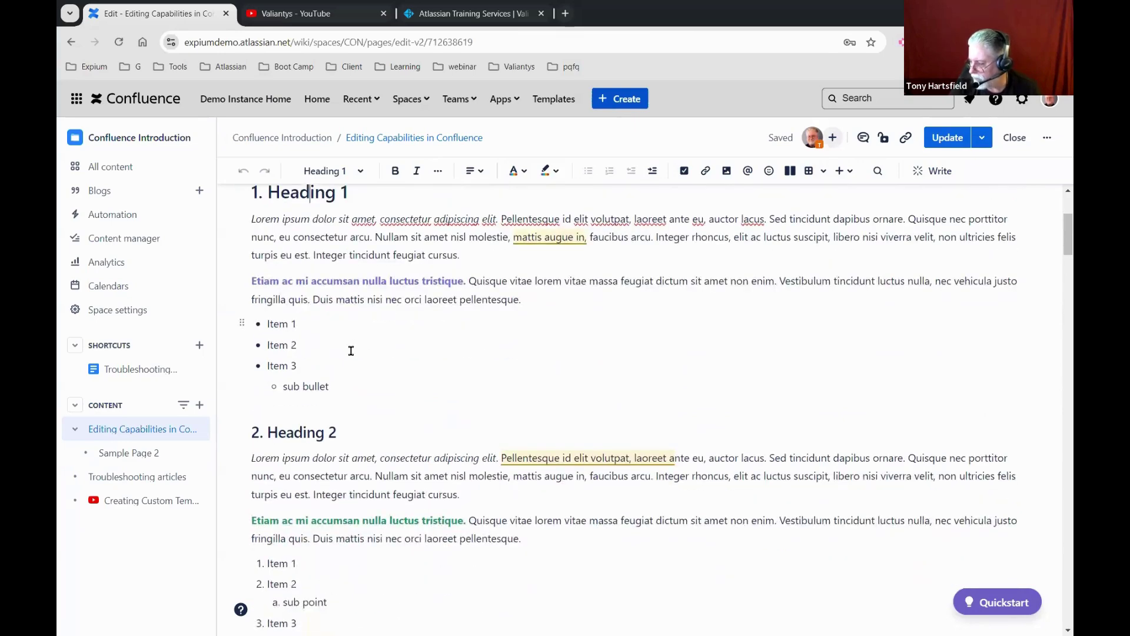
pyautogui.click(367, 283)
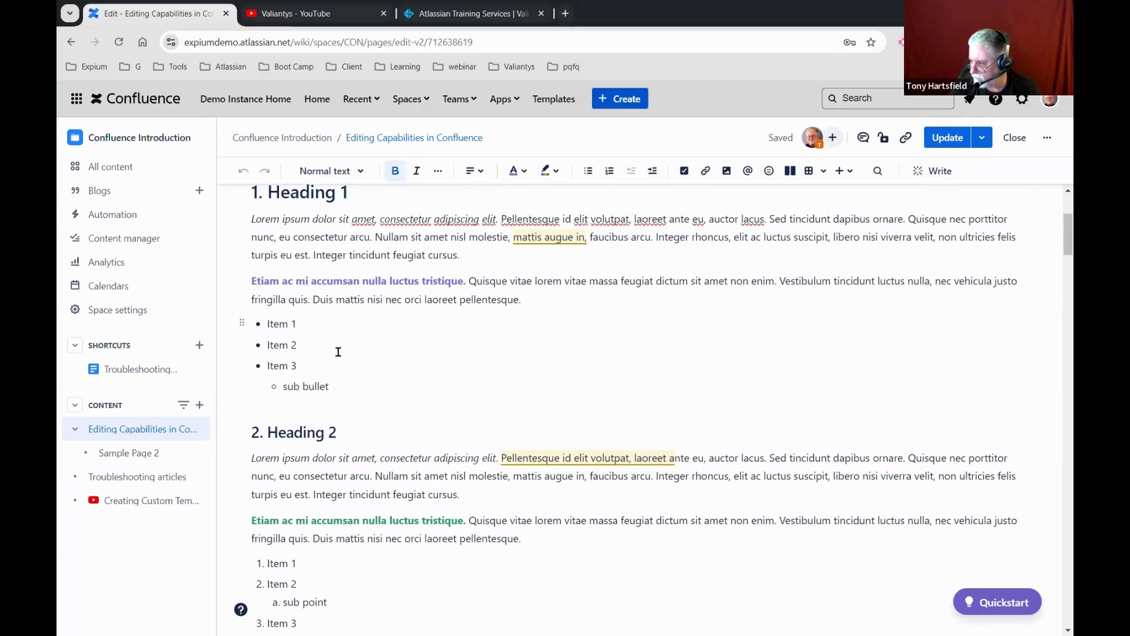
pyautogui.click(289, 323)
pyautogui.scroll(-2, 450, 342)
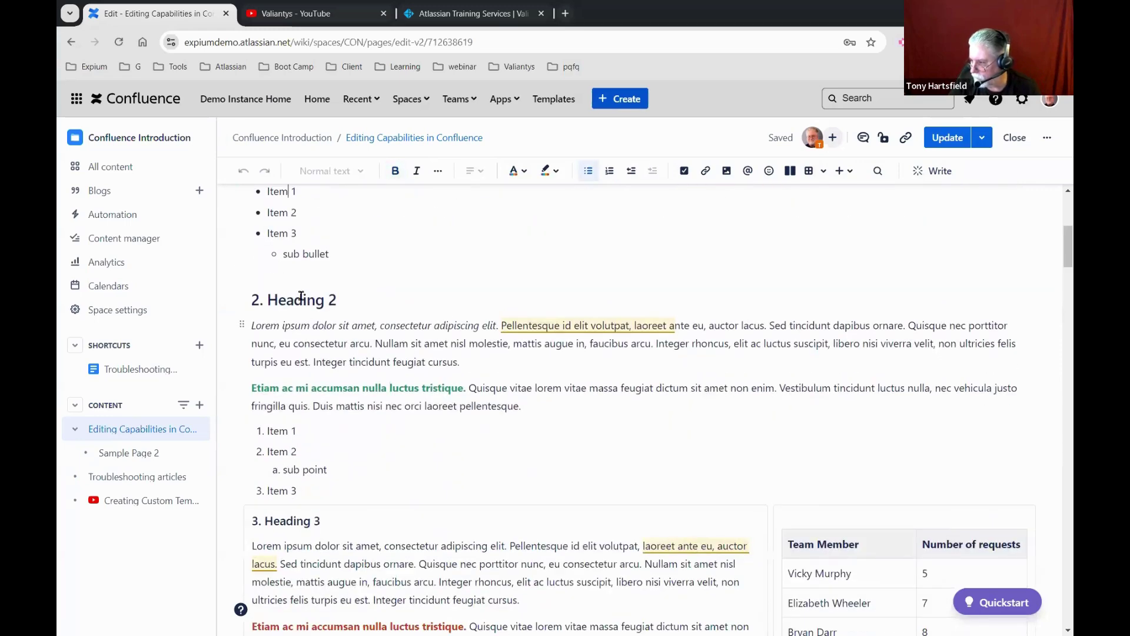
pyautogui.scroll(-2, 333, 348)
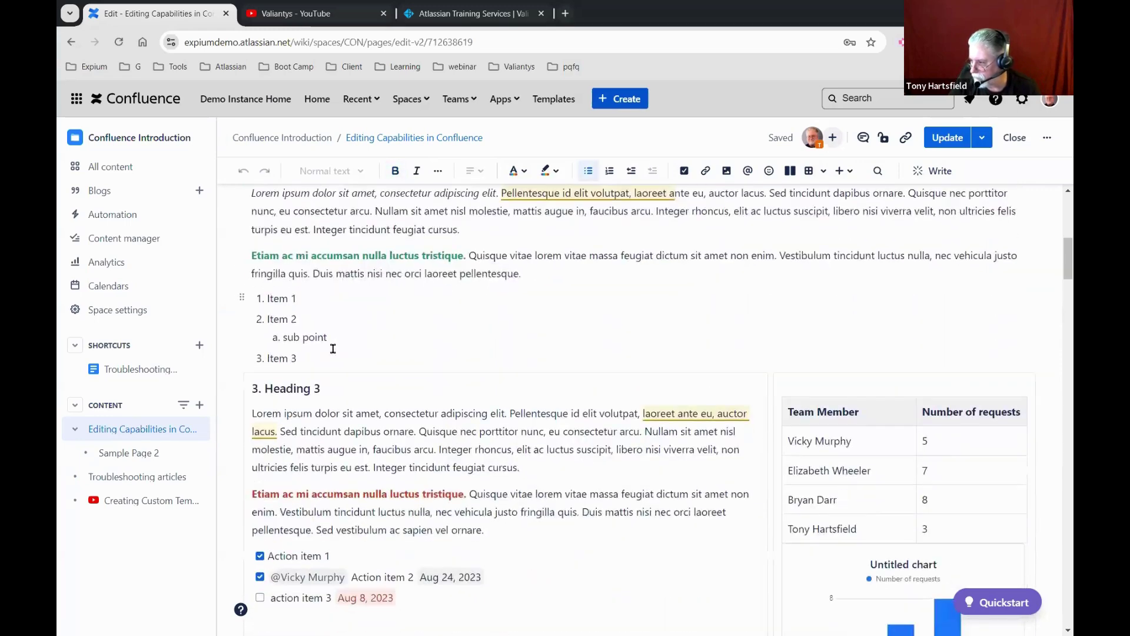
pyautogui.click(296, 319)
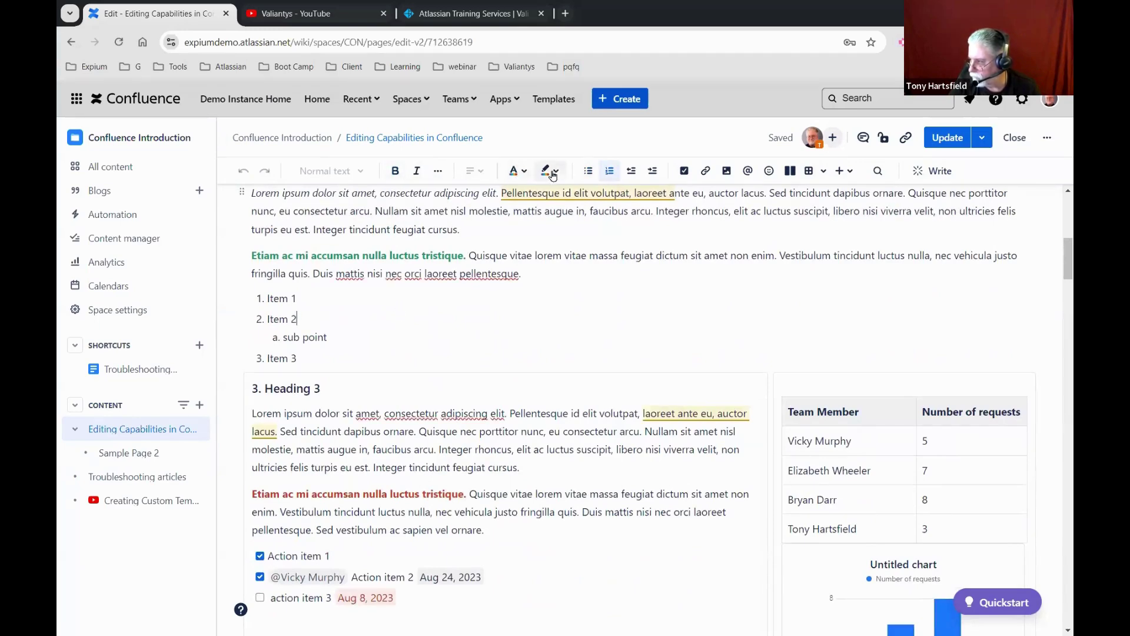
# Look through the available text colours, highlight colours and additional text formatting options such as Underline, Code and Superscript
pyautogui.click(517, 171)
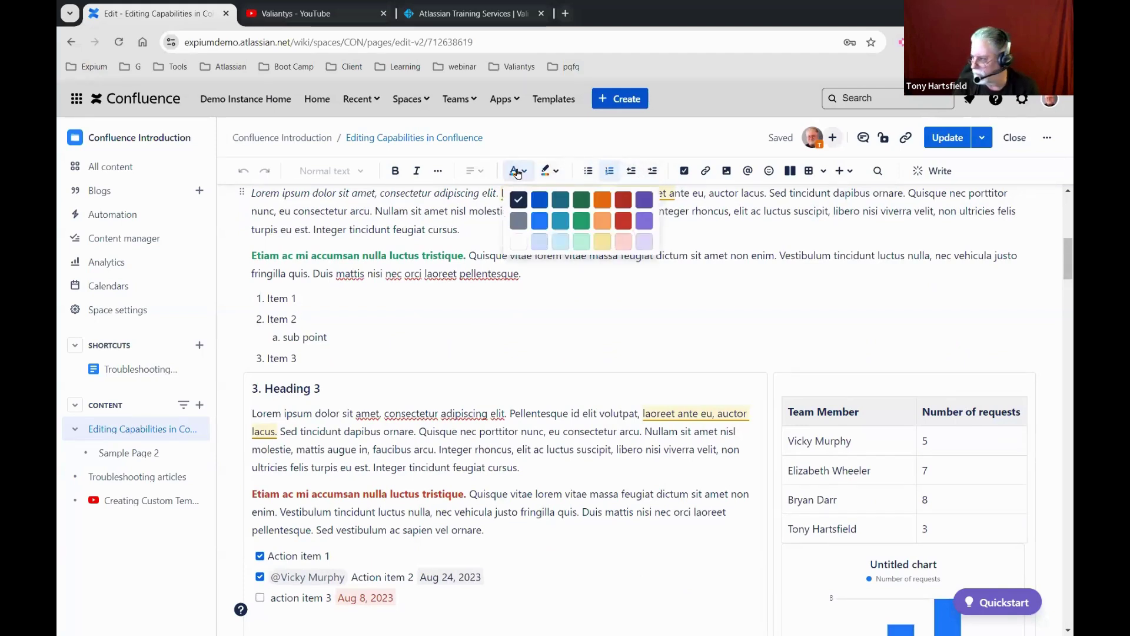
pyautogui.click(548, 172)
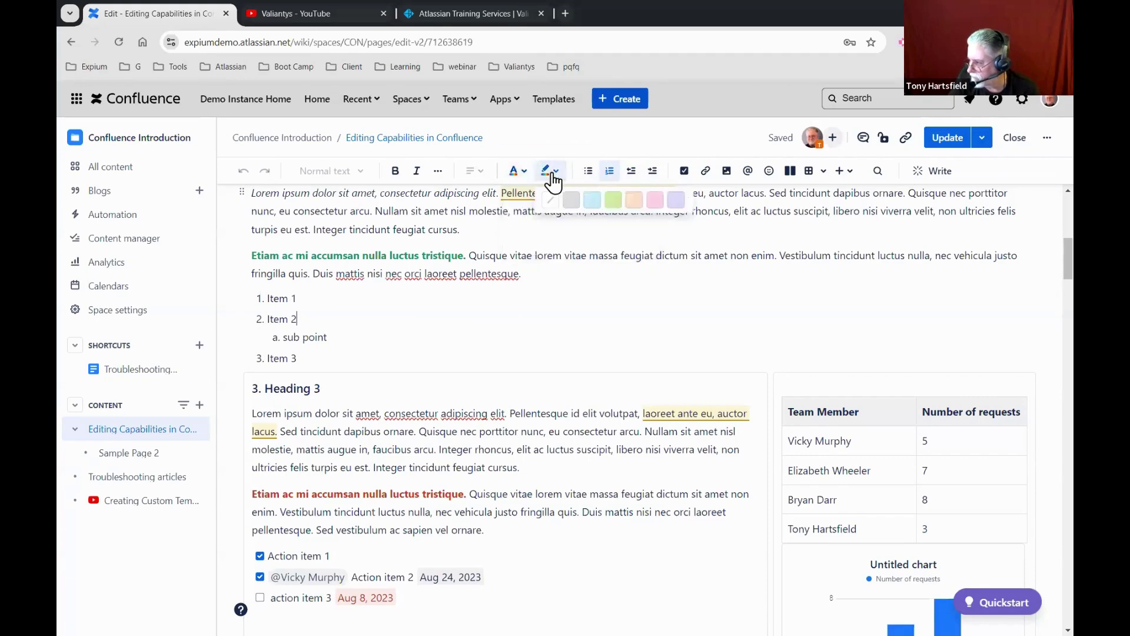
pyautogui.click(552, 176)
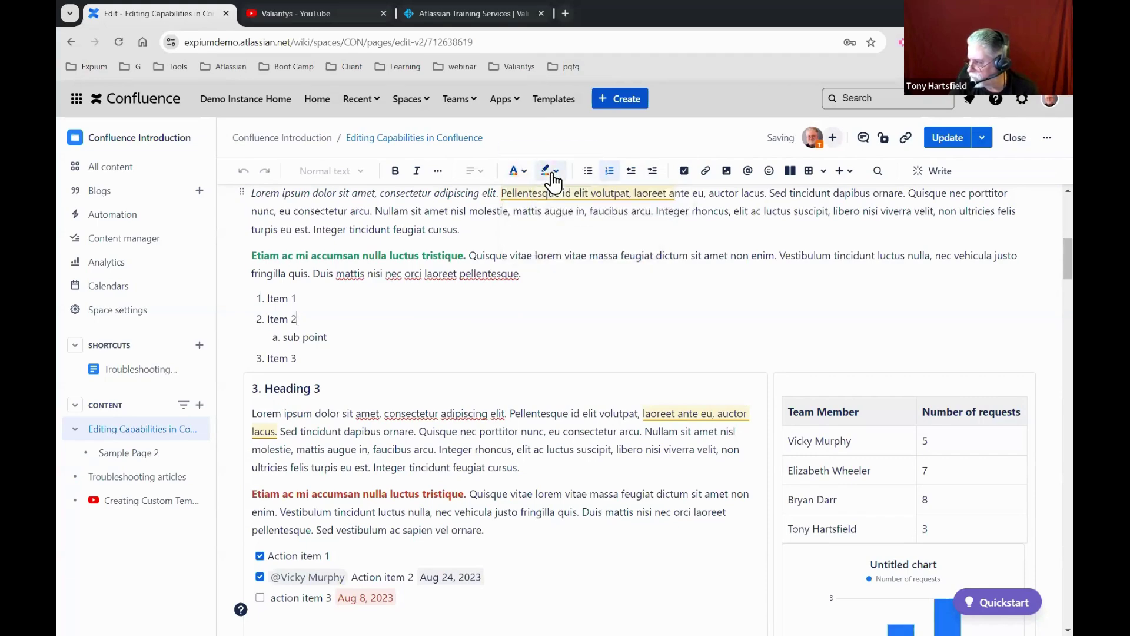
pyautogui.click(436, 174)
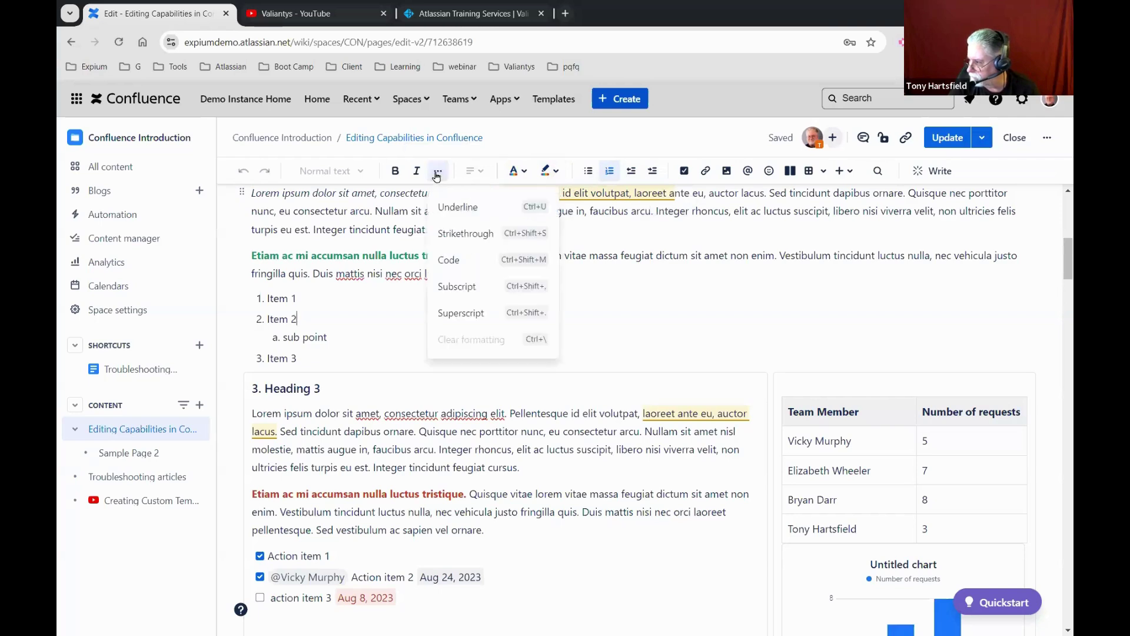
pyautogui.click(740, 259)
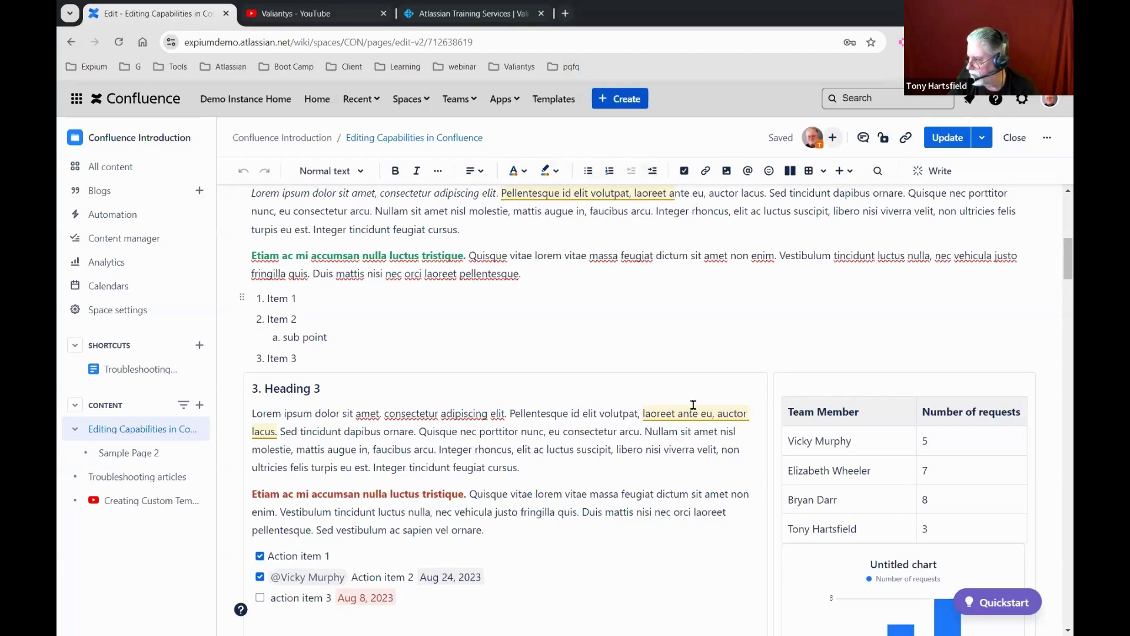
# Examine the action items under Heading 3, with their mention and due dates, and the section's column layout
pyautogui.scroll(-3, 638, 322)
pyautogui.scroll(1, 623, 334)
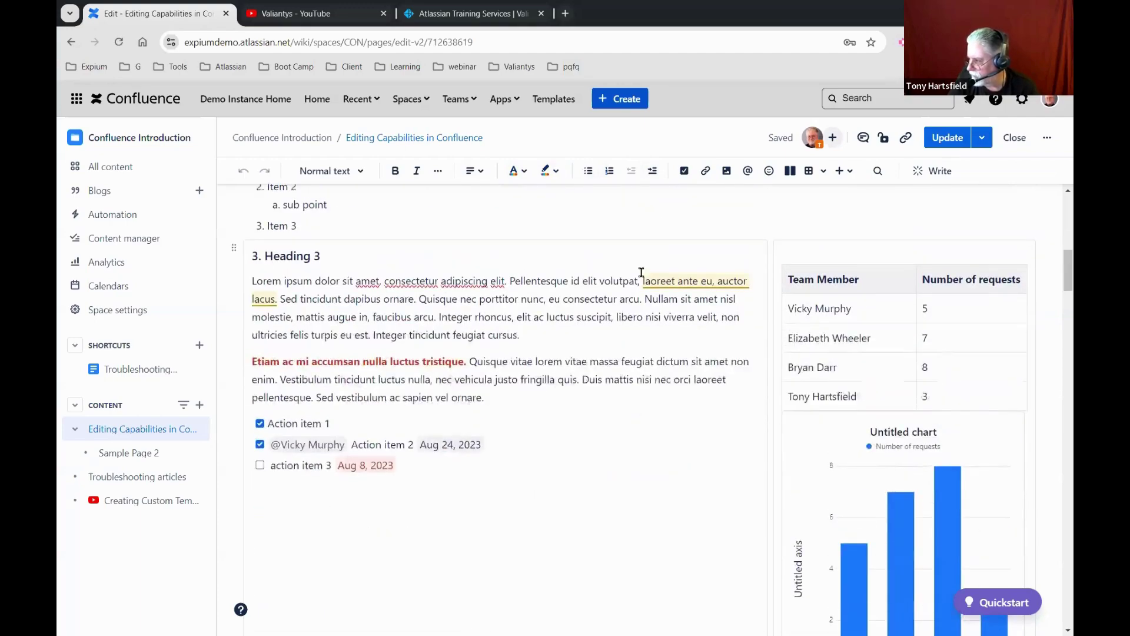
pyautogui.click(280, 419)
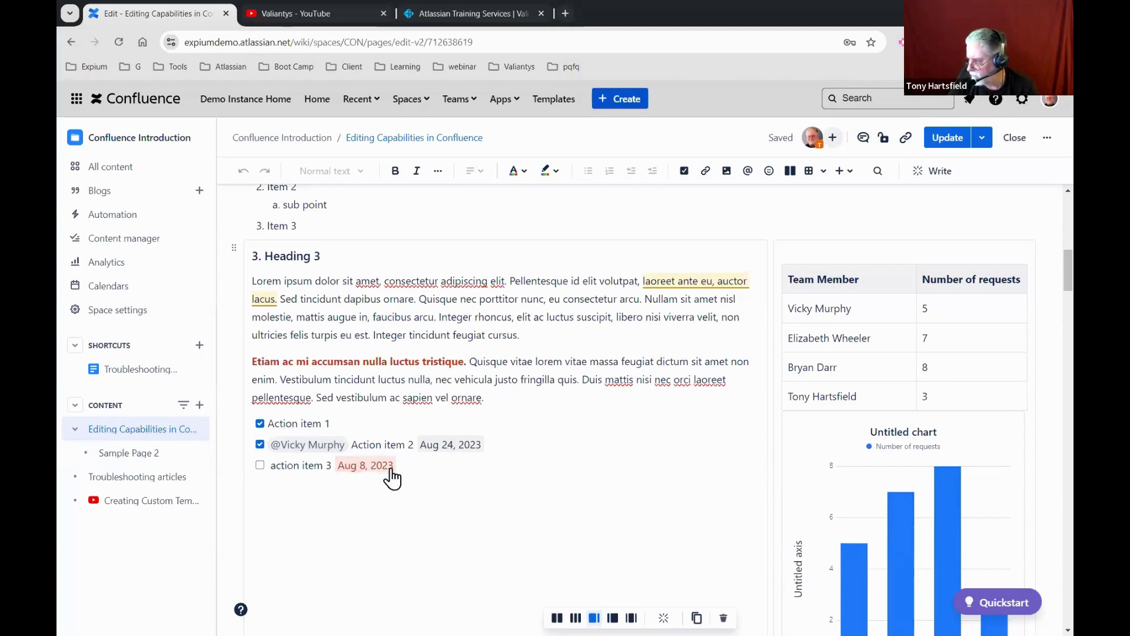
pyautogui.scroll(3, 571, 400)
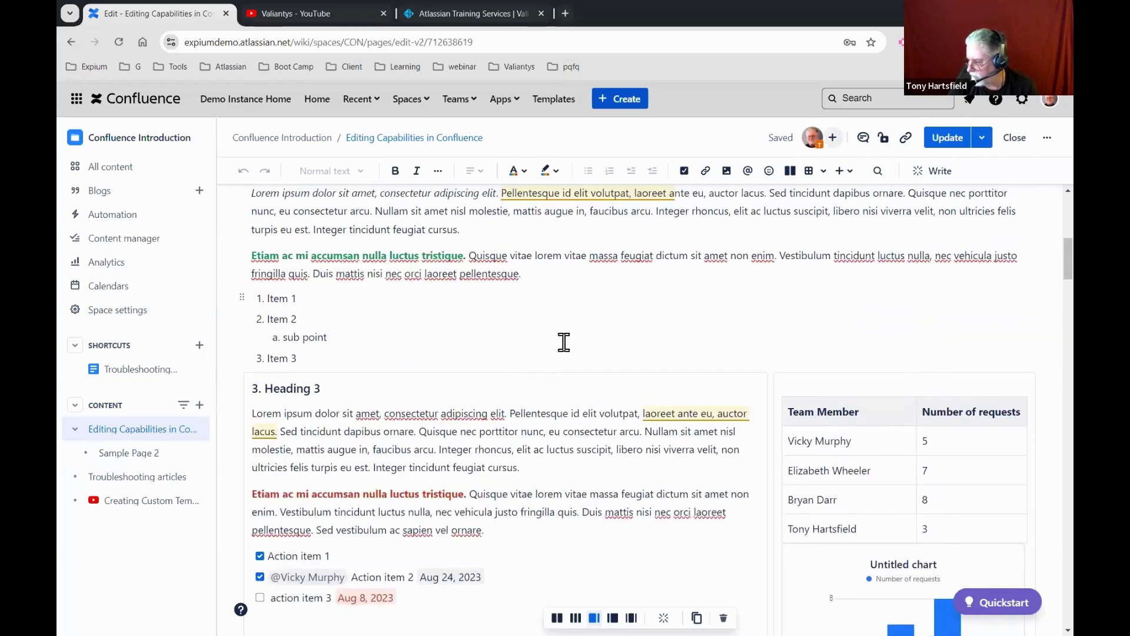
pyautogui.scroll(-1, 552, 441)
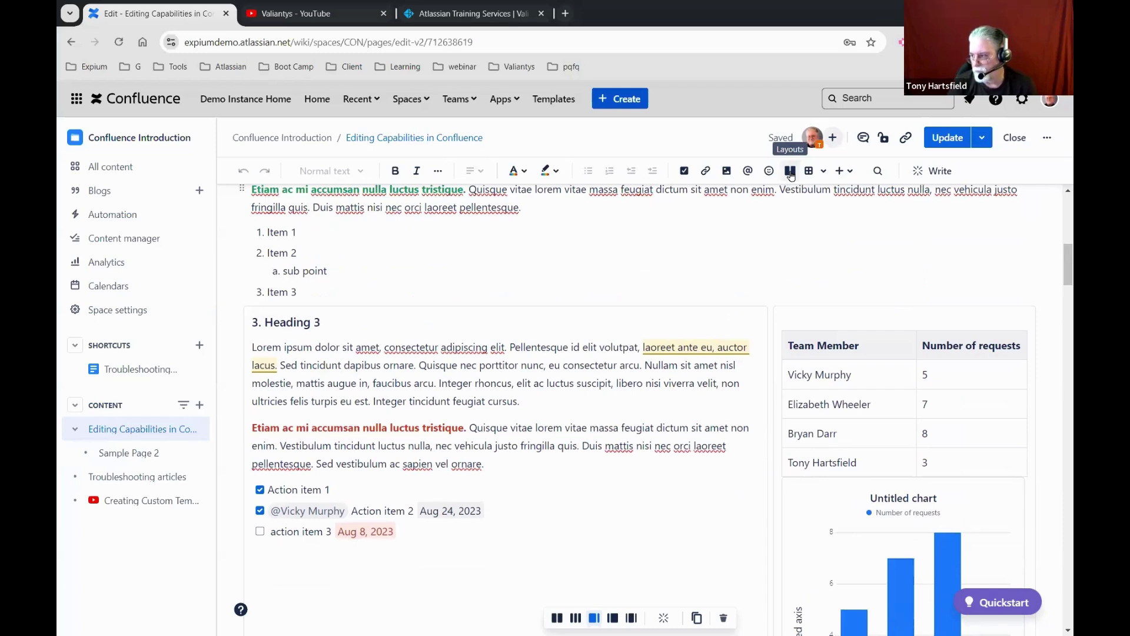
# Insert a two-column layout section between the numbered list and the Heading 3 section, and remove it again
pyautogui.click(368, 218)
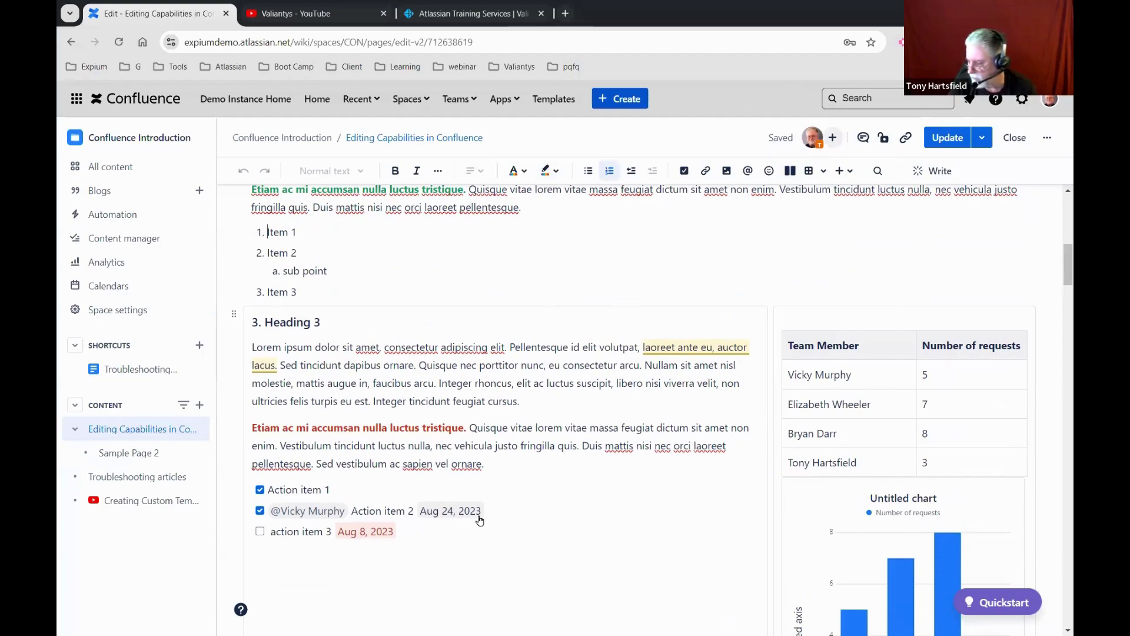
pyautogui.scroll(-2, 479, 505)
pyautogui.scroll(6, 479, 505)
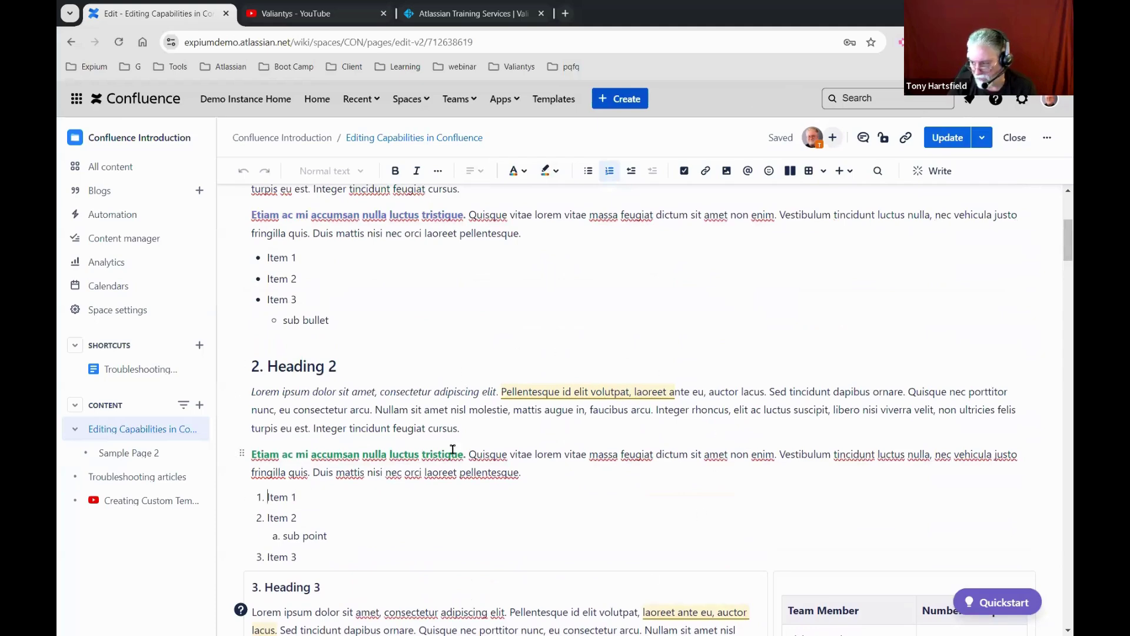
pyautogui.scroll(-3, 455, 454)
pyautogui.scroll(-2, 471, 500)
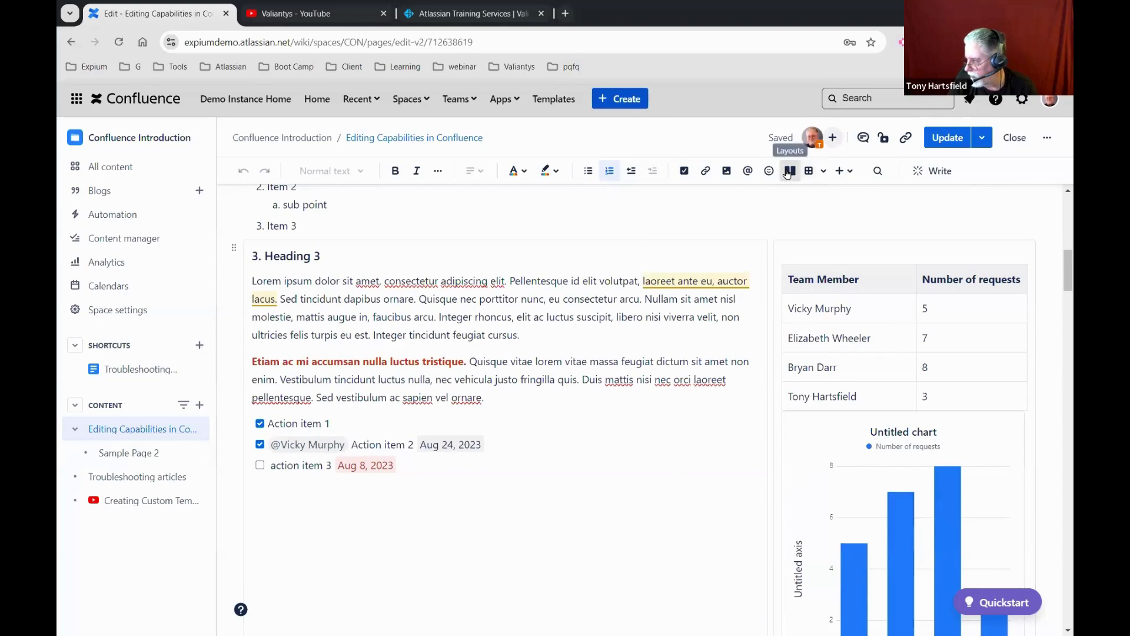
pyautogui.click(790, 171)
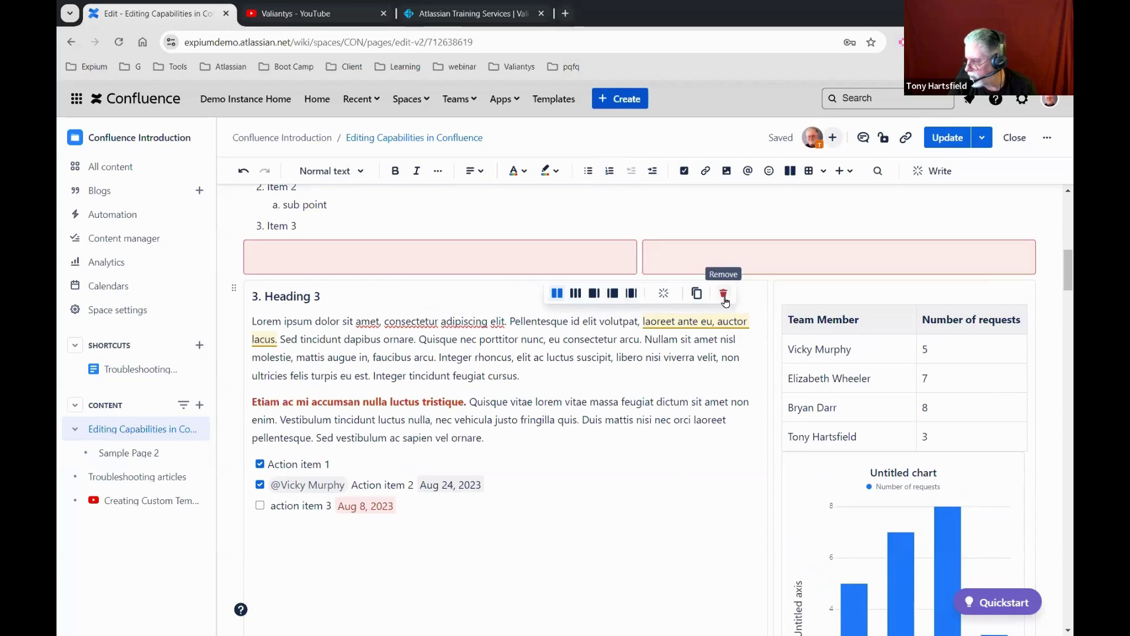
pyautogui.click(723, 292)
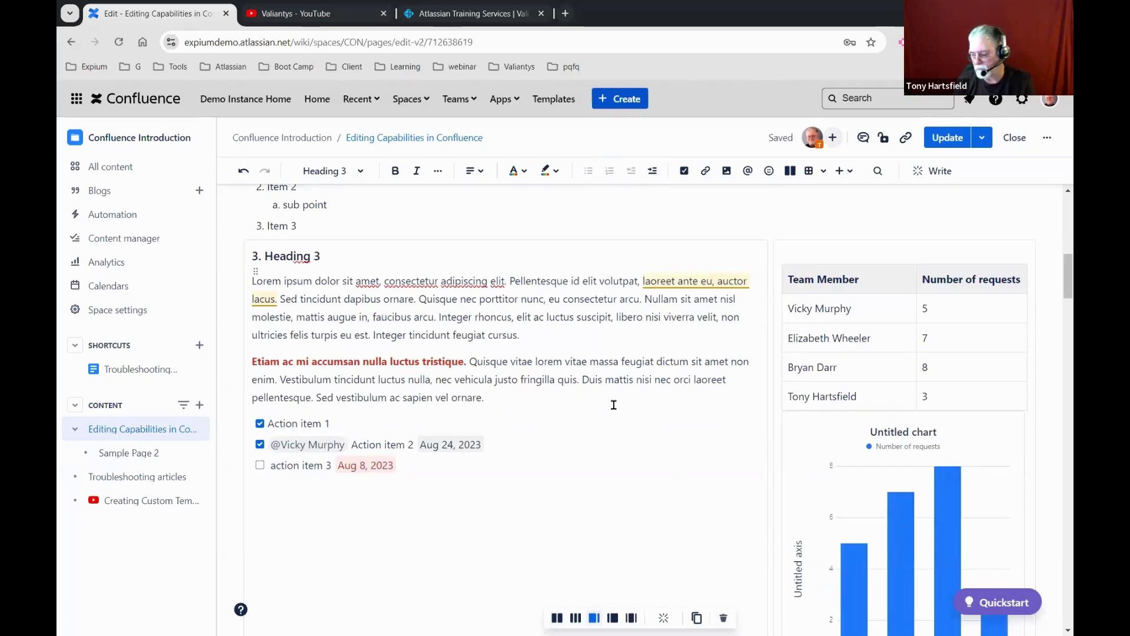
# Examine the team member requests table beside Heading 3 and the size choices for inserting a new table
pyautogui.scroll(-1, 653, 362)
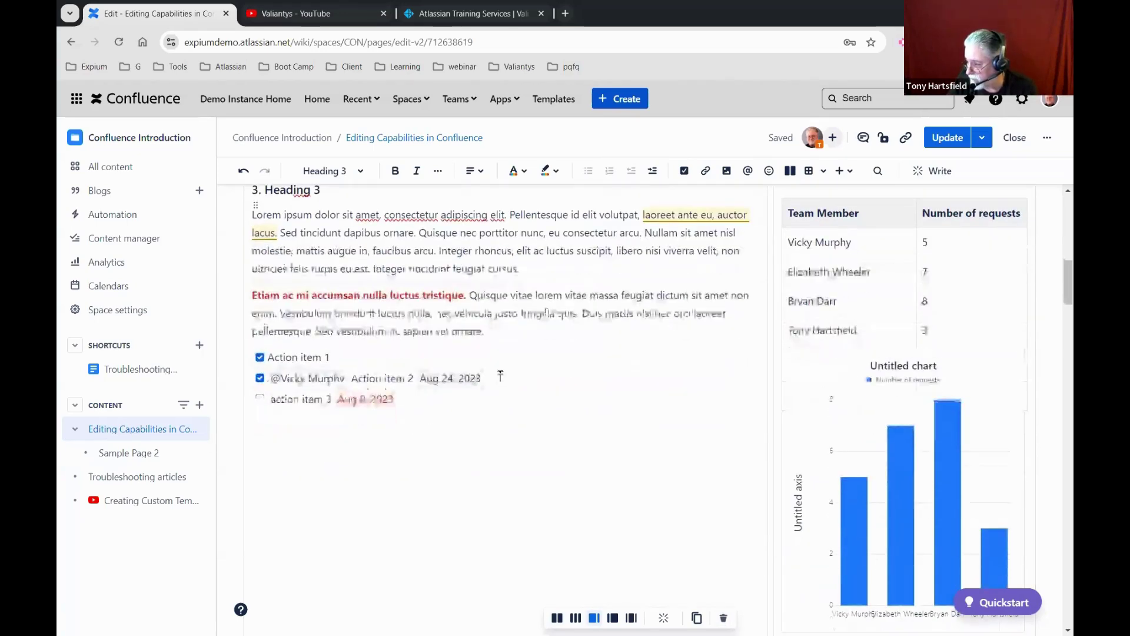
pyautogui.moveTo(859, 459)
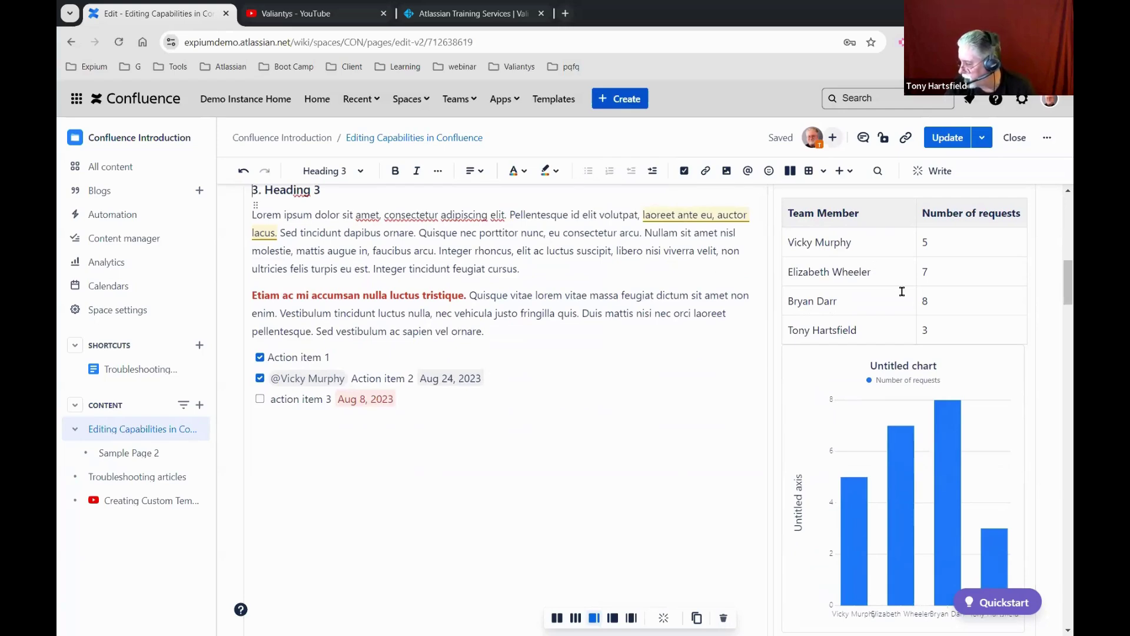
pyautogui.scroll(-3, 902, 292)
pyautogui.scroll(4, 883, 294)
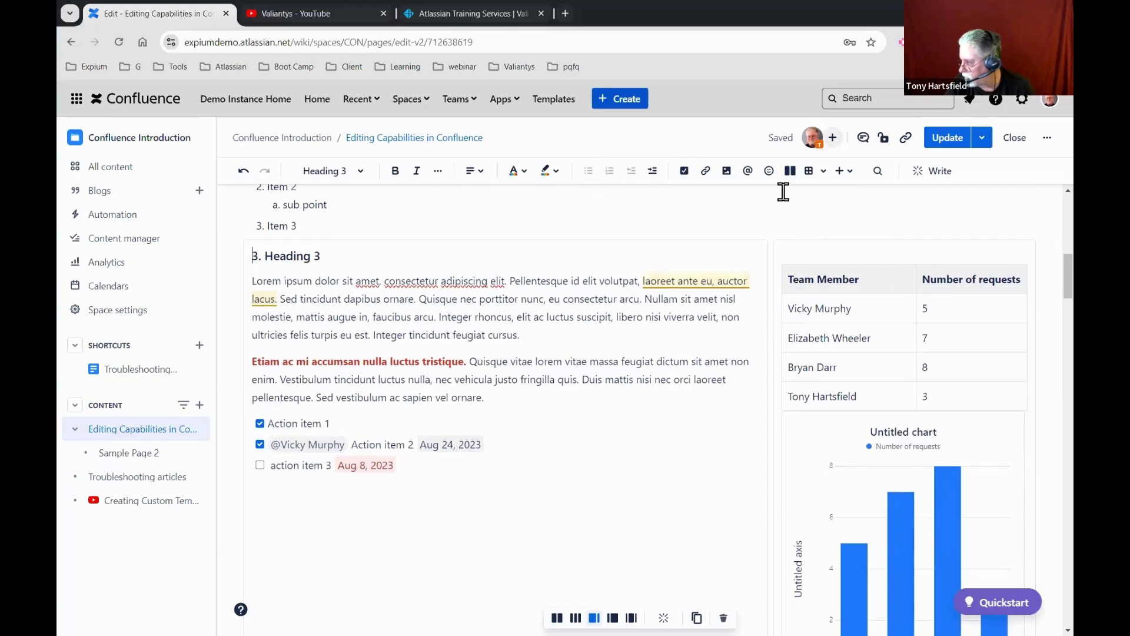
pyautogui.click(822, 172)
pyautogui.click(679, 362)
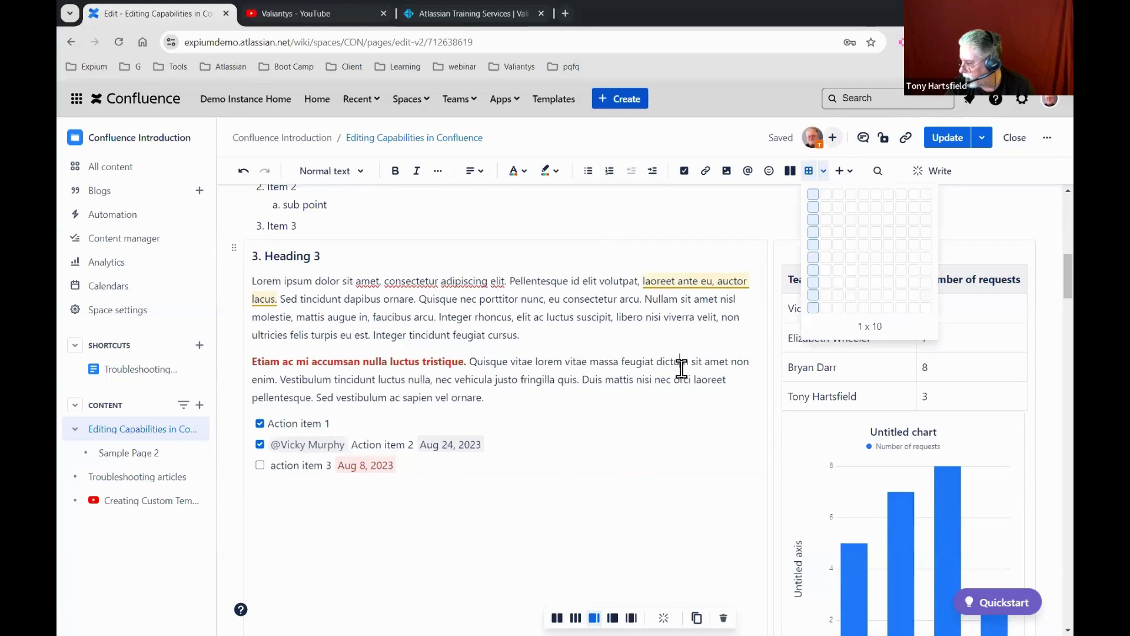
# Examine the bar chart and the pie chart of requests per team member below the table
pyautogui.scroll(-3, 712, 374)
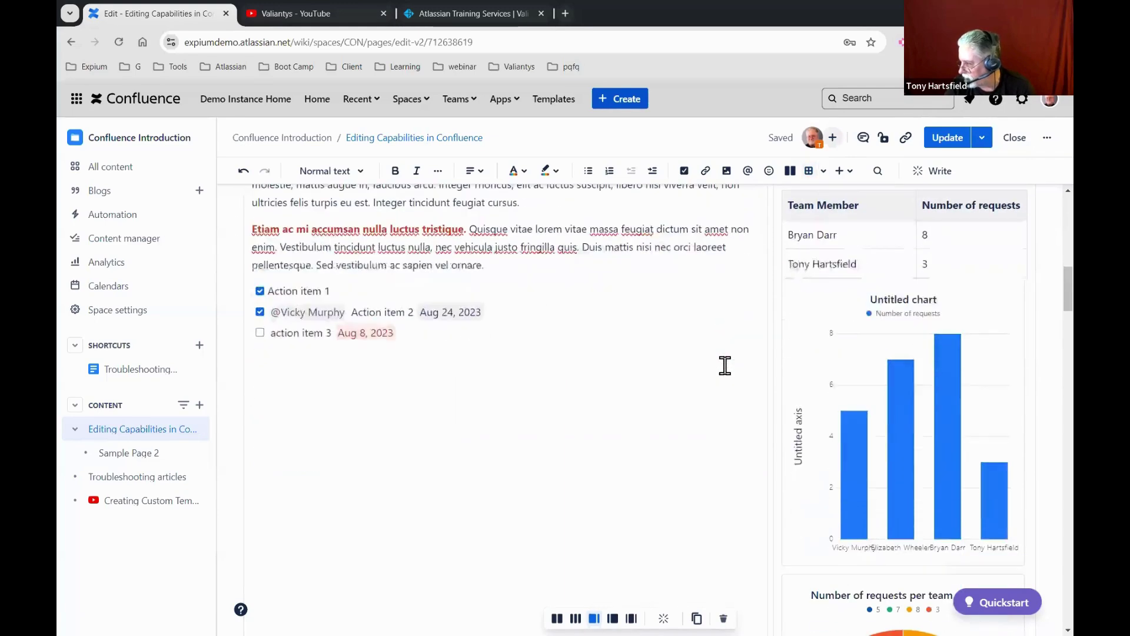
pyautogui.scroll(-1, 858, 370)
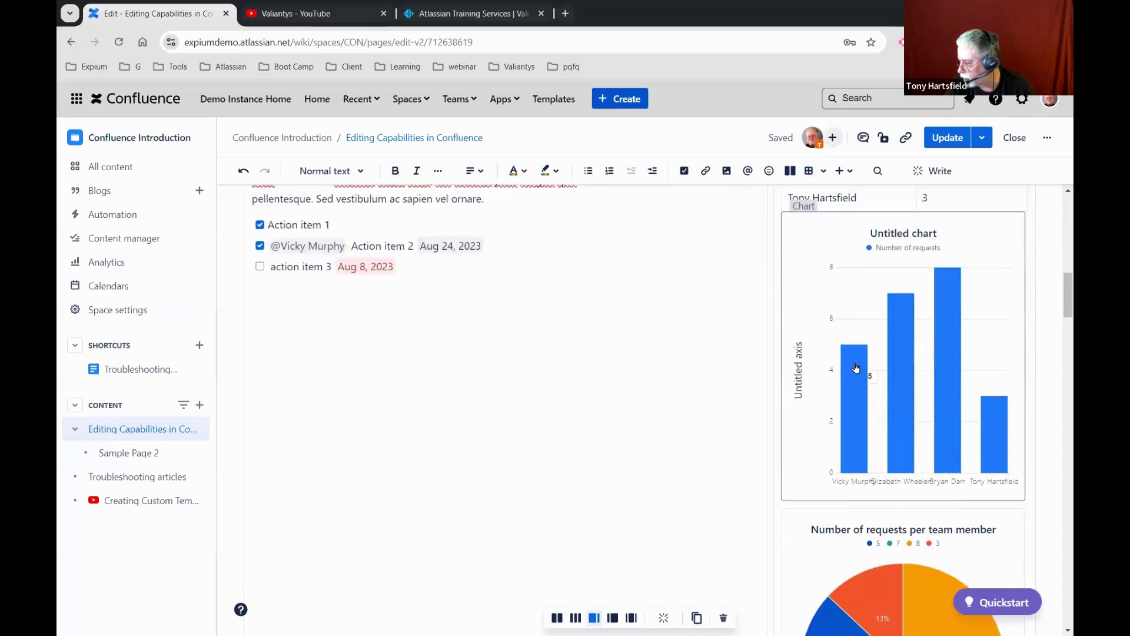
pyautogui.scroll(3, 857, 360)
pyautogui.scroll(-4, 913, 382)
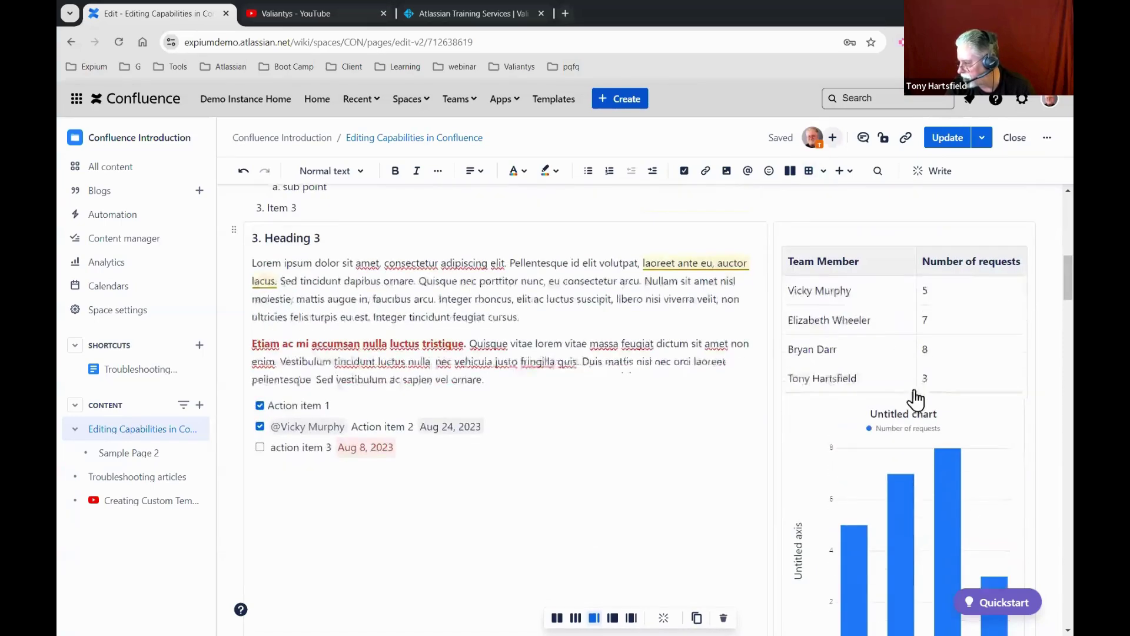
pyautogui.scroll(-1, 901, 389)
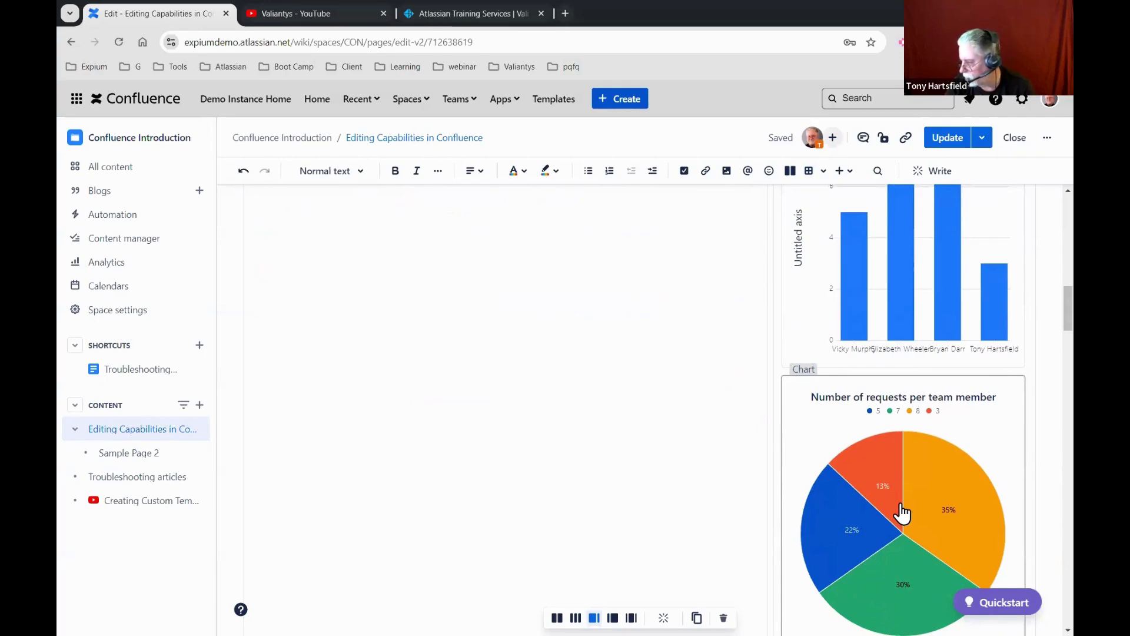
pyautogui.scroll(-2, 900, 456)
pyautogui.scroll(2, 900, 459)
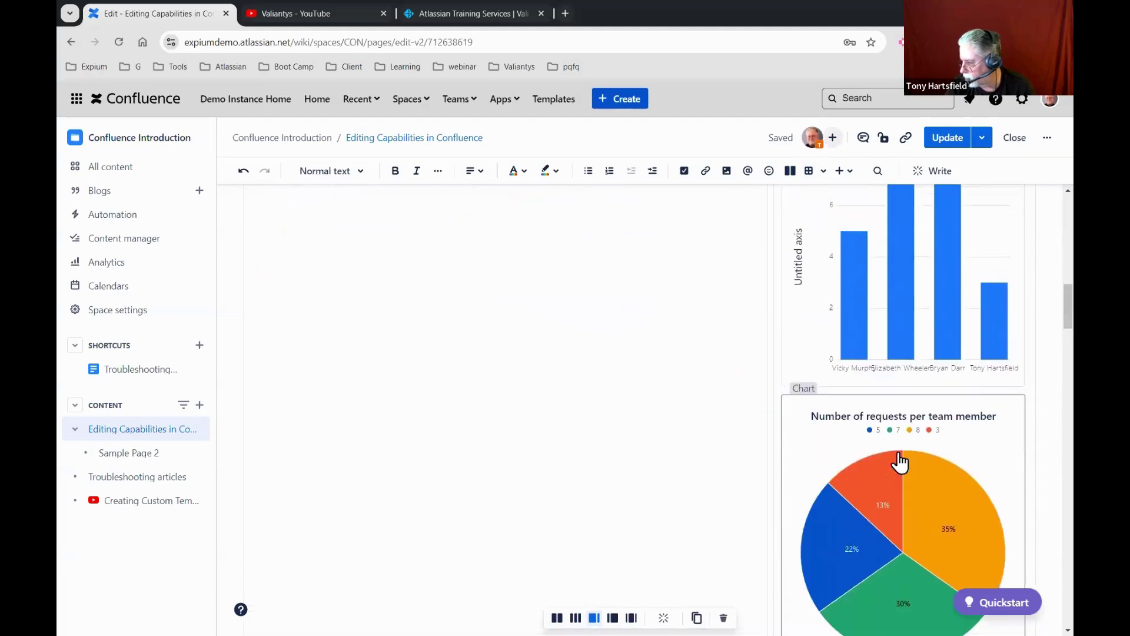
pyautogui.scroll(4, 899, 462)
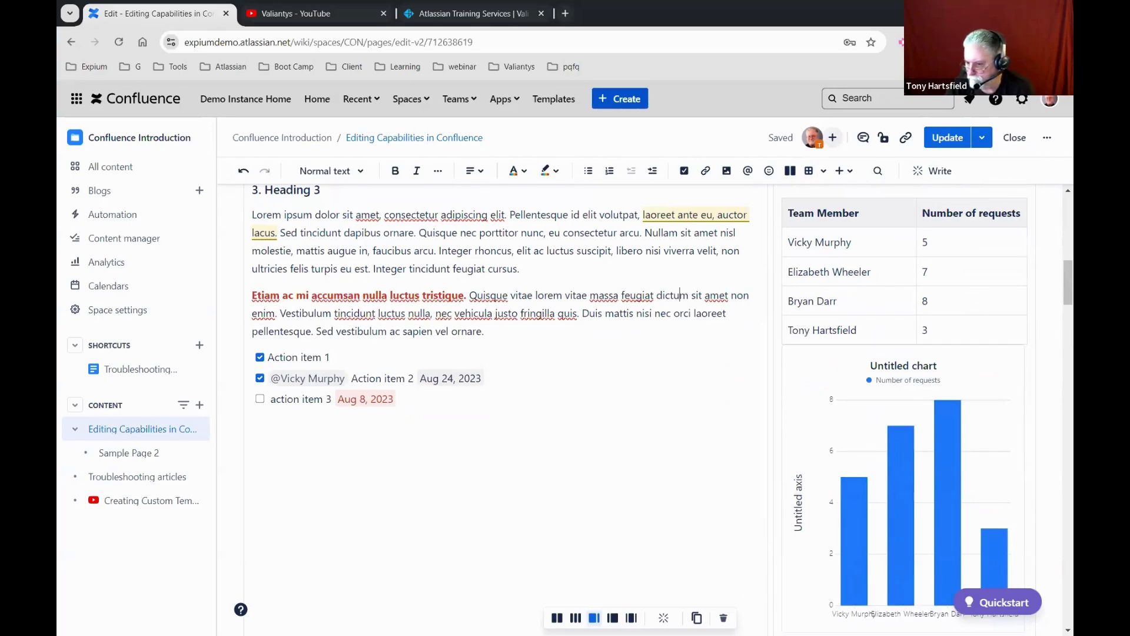
pyautogui.scroll(-12, 483, 320)
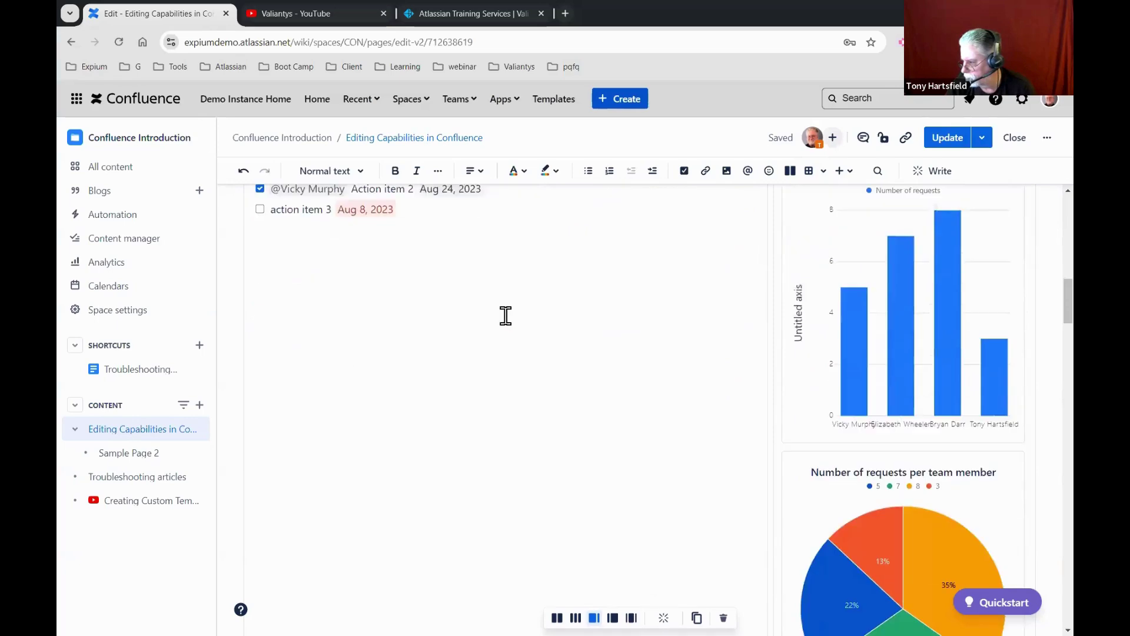
# Examine the comment option for the word "Pellentesque" and the existing comment thread on "ultricies felis" under Simultaneous Editing
pyautogui.scroll(-2, 528, 294)
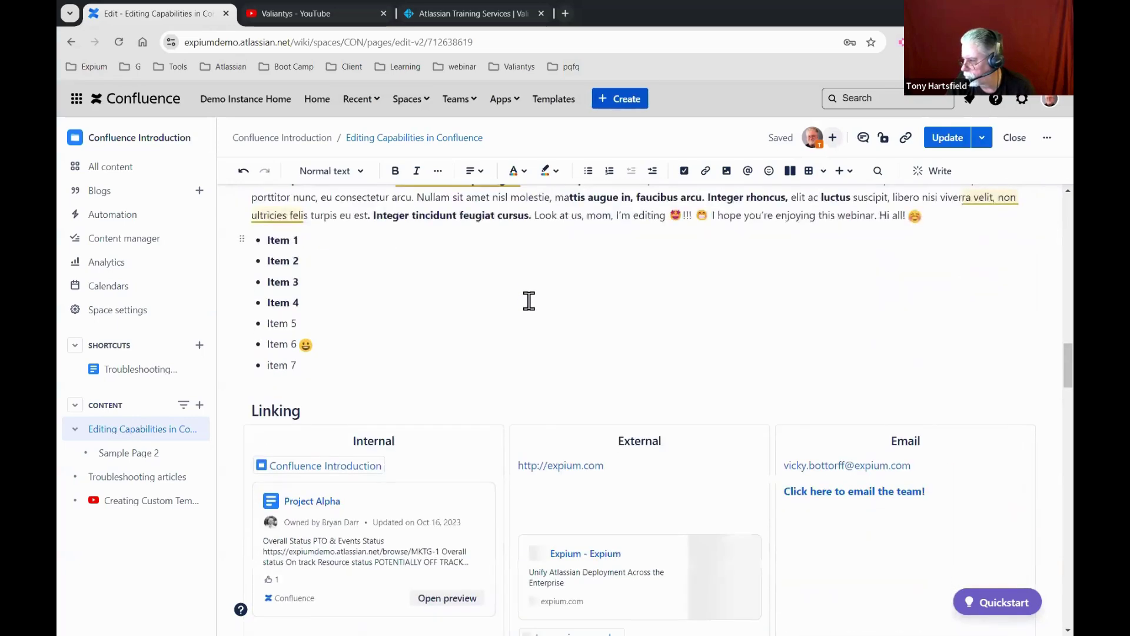
pyautogui.scroll(1, 528, 306)
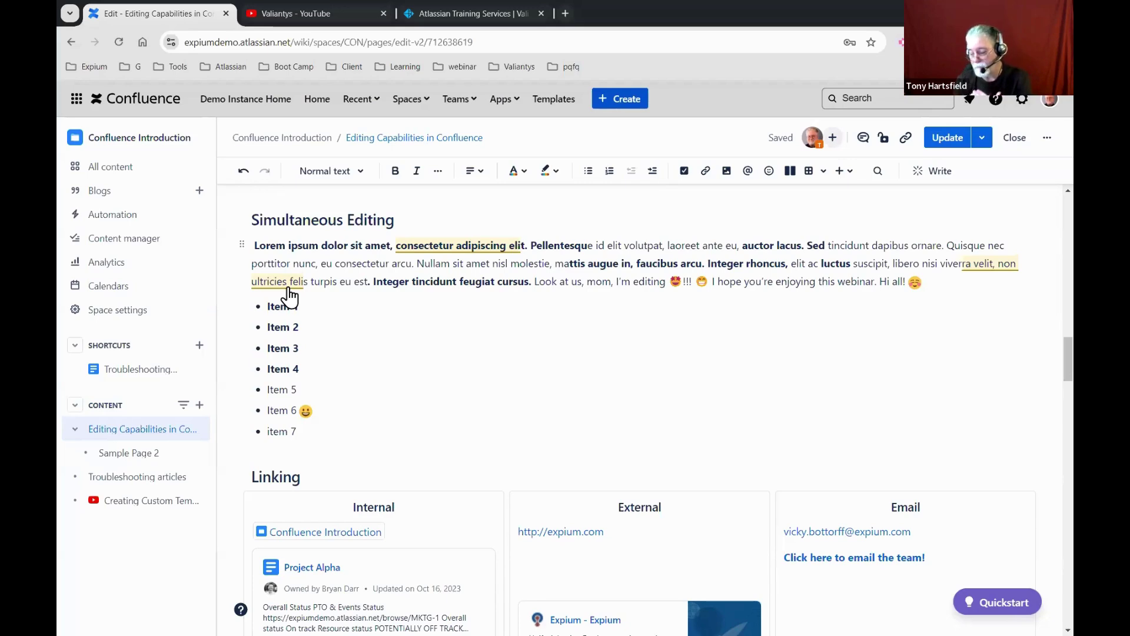
pyautogui.click(533, 246)
pyautogui.moveTo(536, 246); pyautogui.dragTo(593, 248)
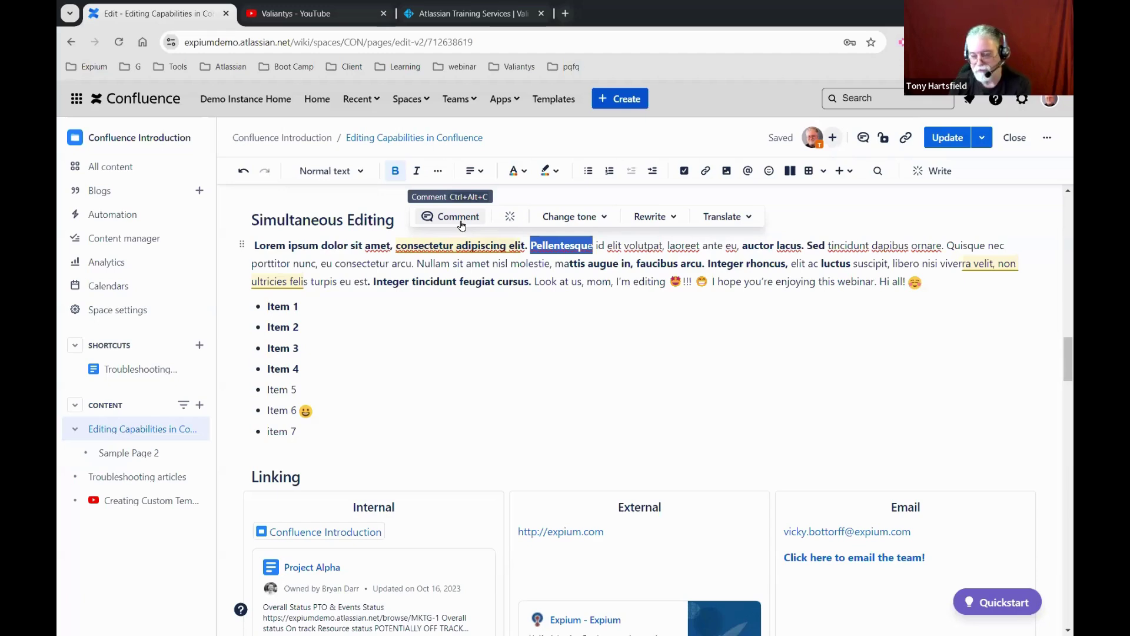
pyautogui.click(618, 343)
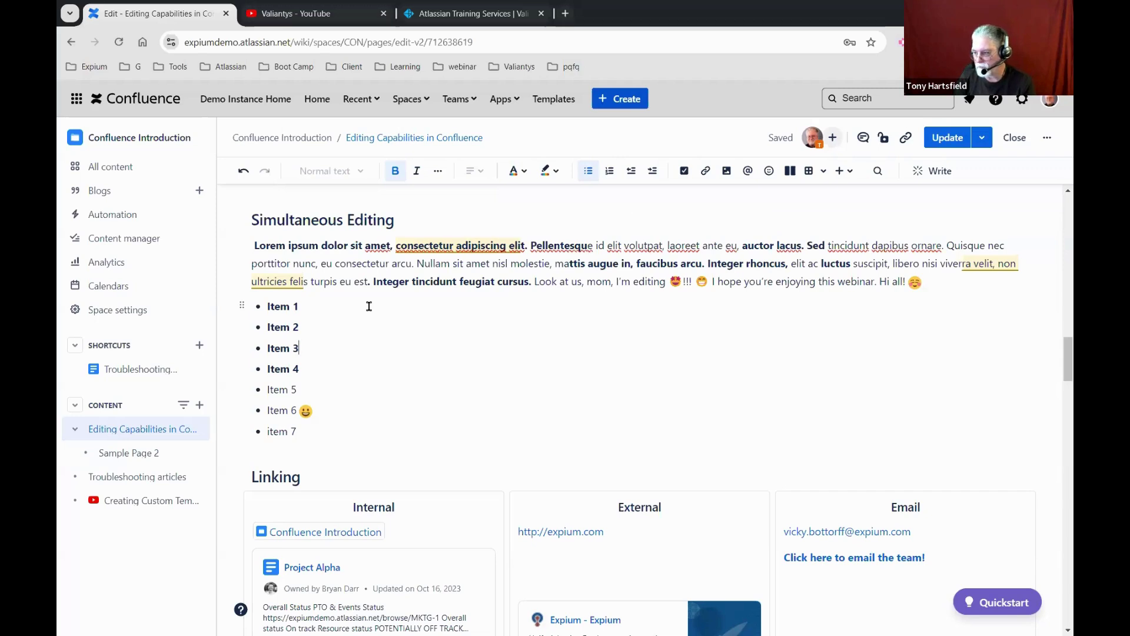
pyautogui.click(277, 282)
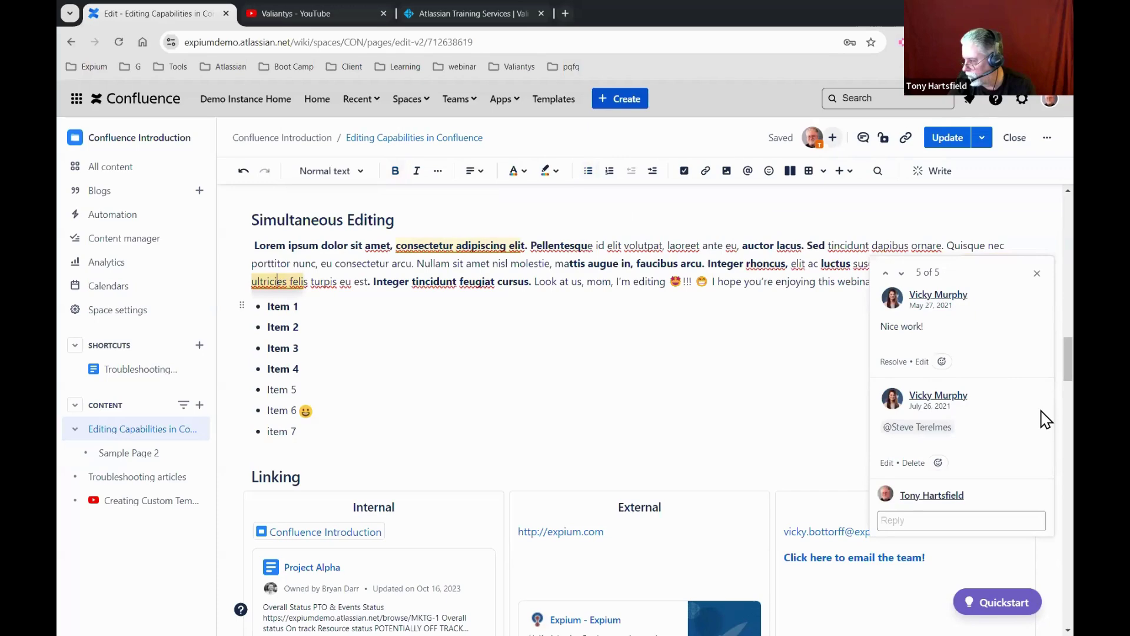
pyautogui.click(605, 339)
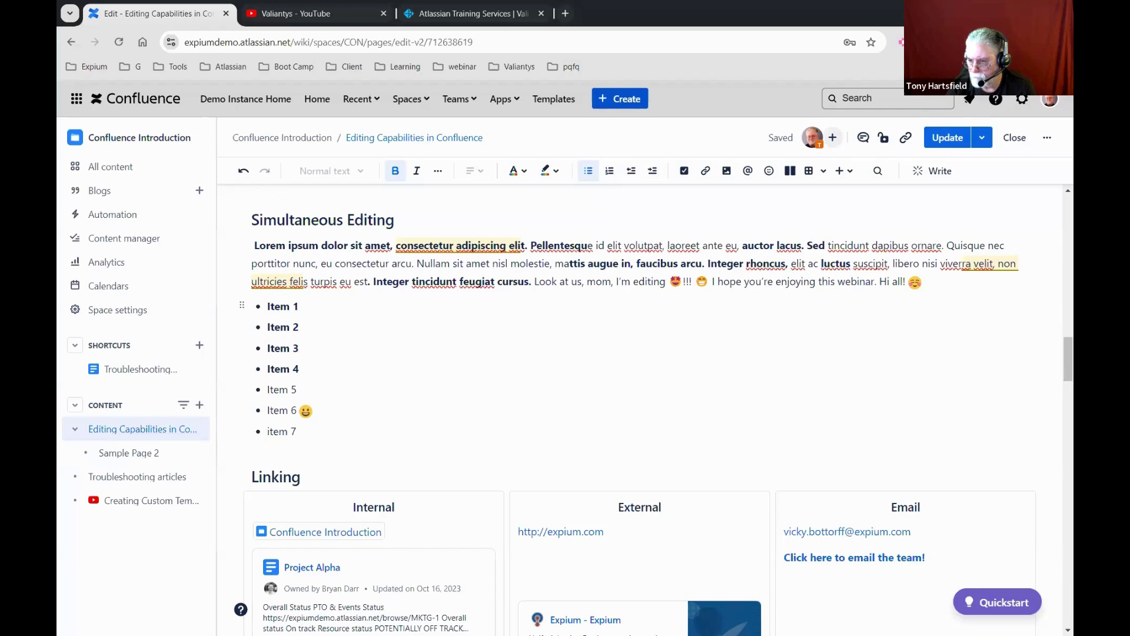
# Publish the page update immediately as a page, with watchers notified via email and no version comment
pyautogui.scroll(-3, 500, 389)
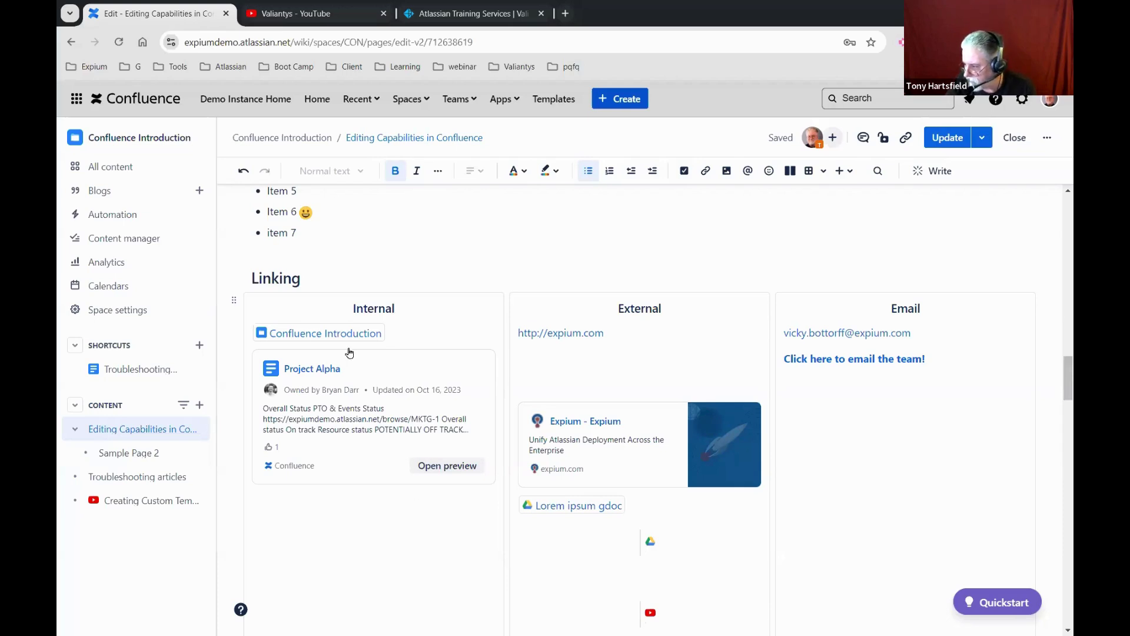
pyautogui.moveTo(318, 335)
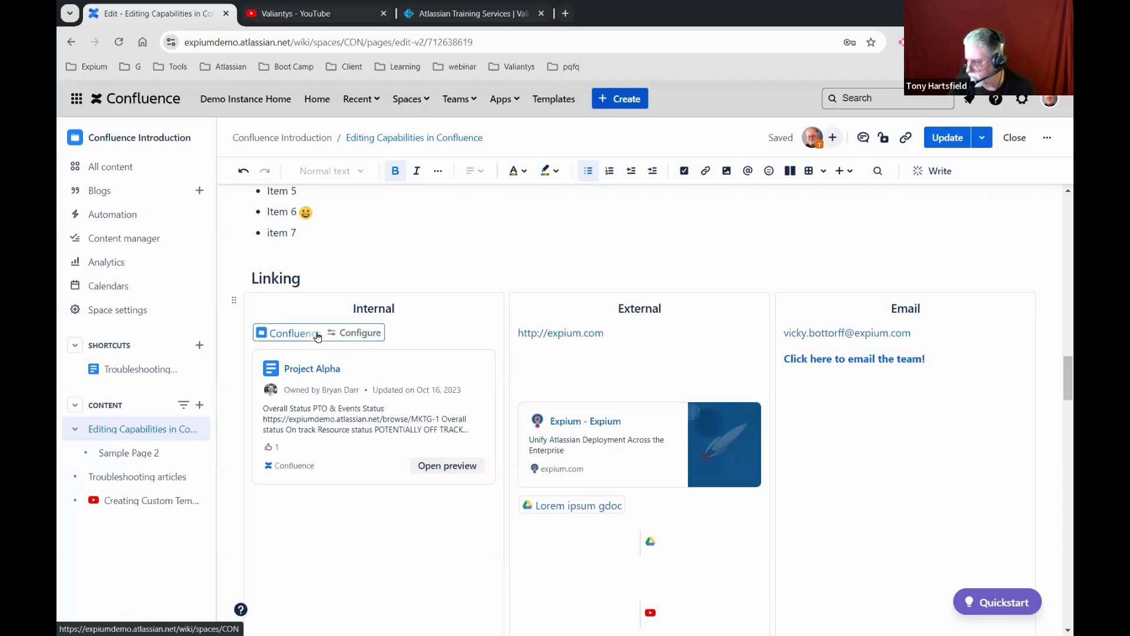
pyautogui.scroll(-5, 753, 219)
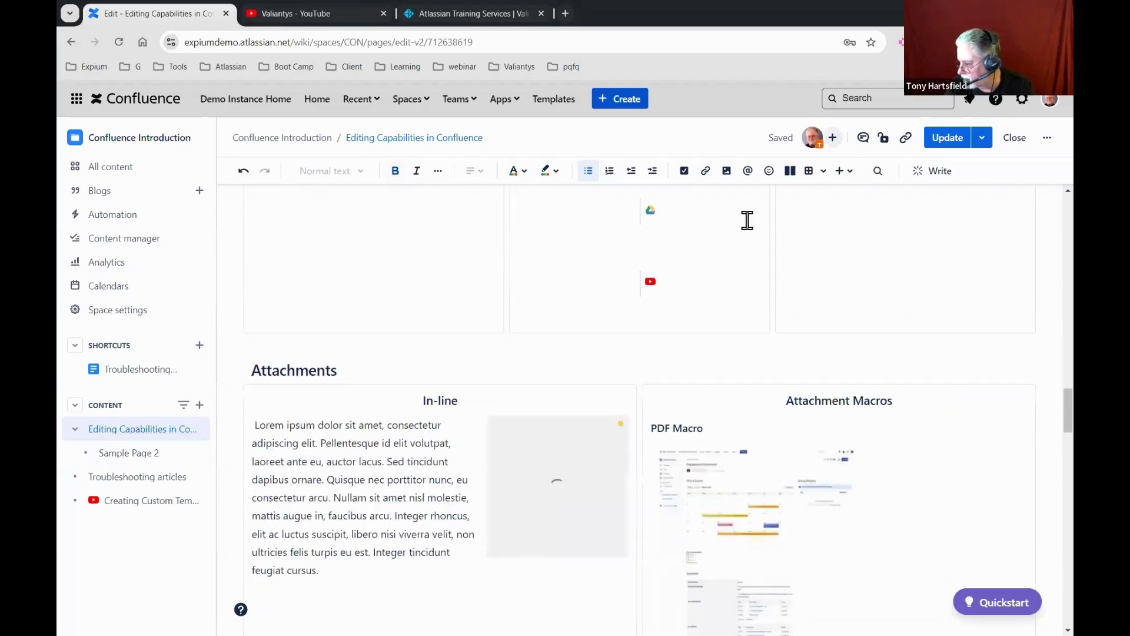
pyautogui.scroll(6, 746, 219)
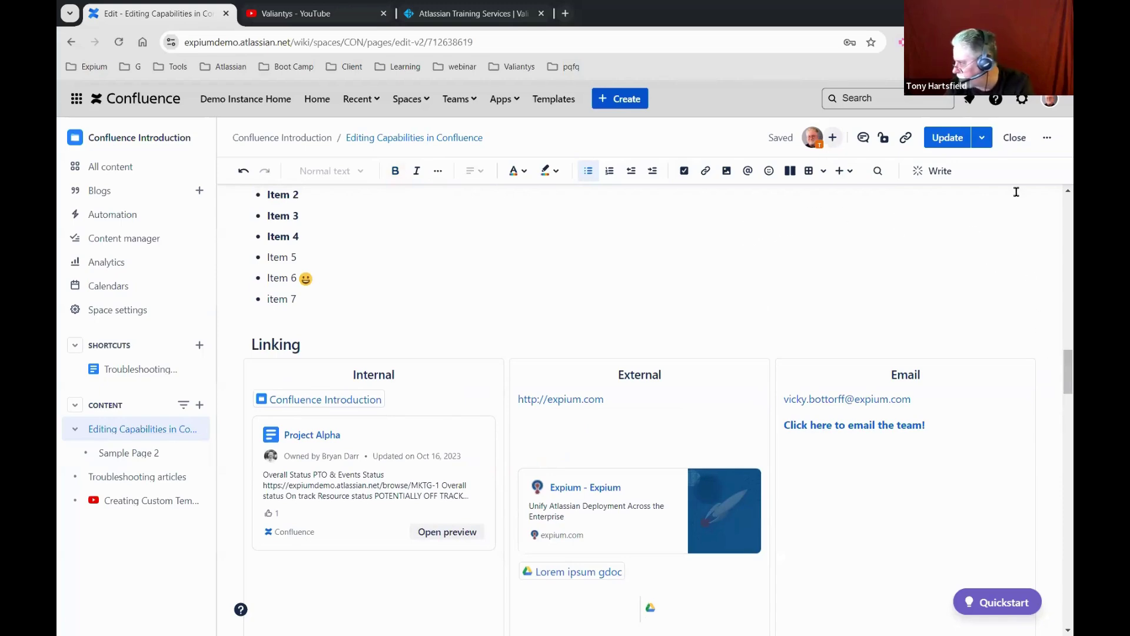
pyautogui.click(983, 139)
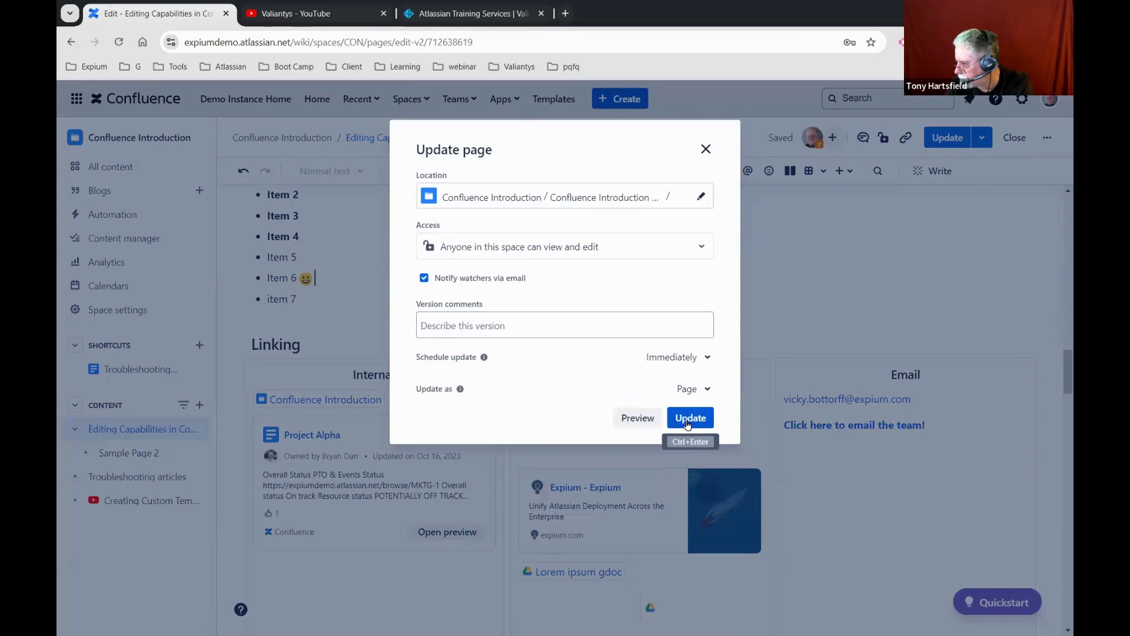
pyautogui.click(688, 424)
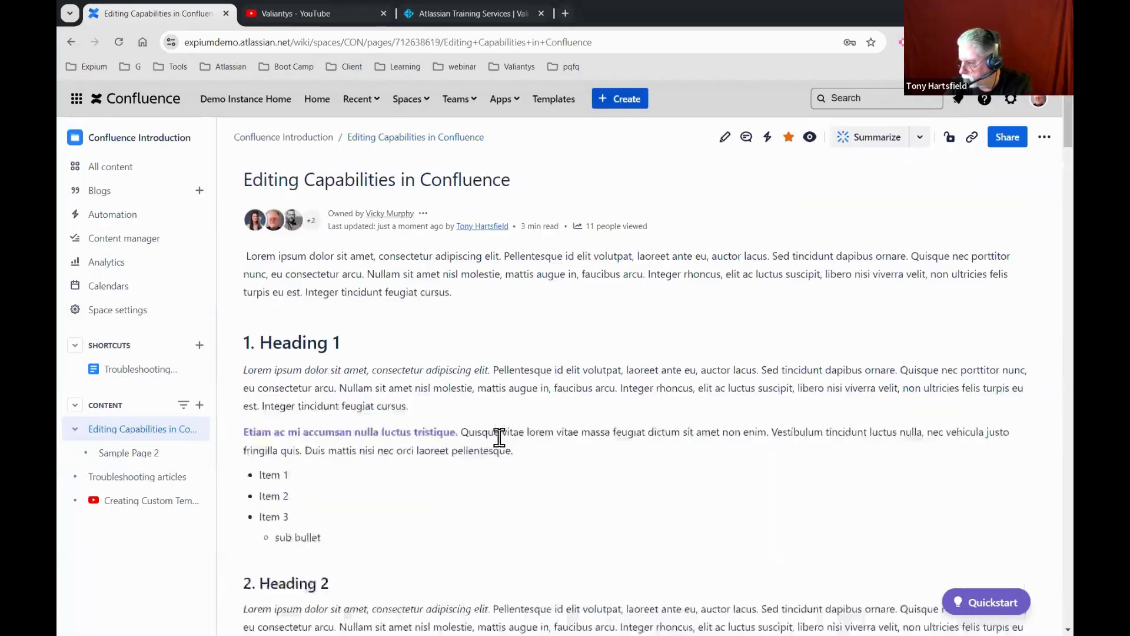
# Examine the internal, external and email links in the Linking section of the published page
pyautogui.scroll(-6, 505, 441)
pyautogui.scroll(-3, 505, 442)
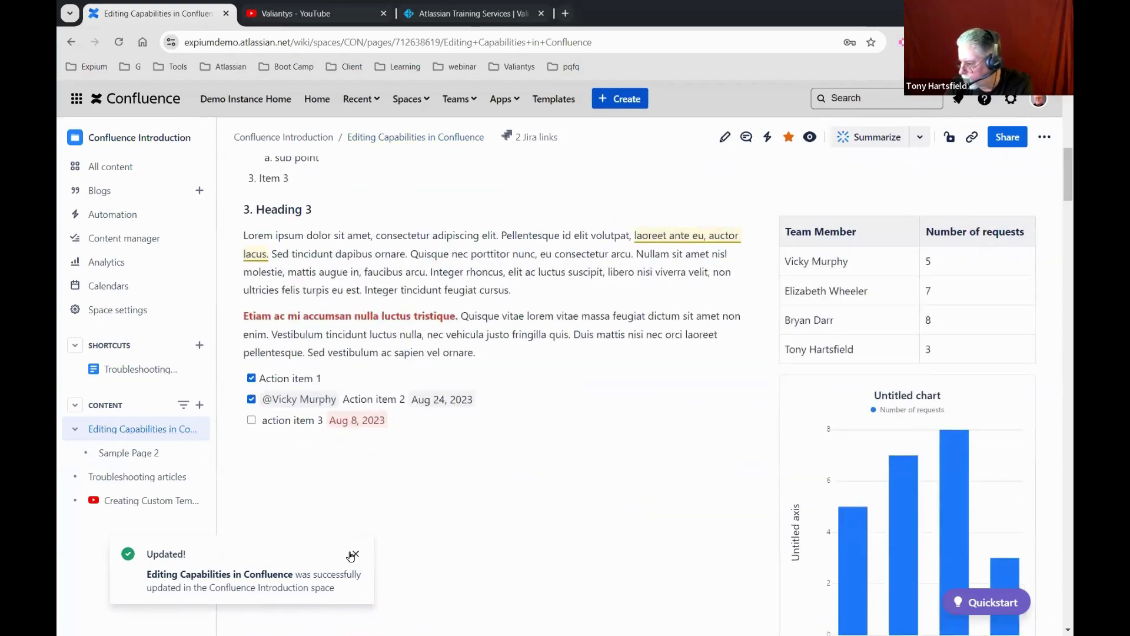
pyautogui.scroll(-2, 510, 490)
pyautogui.scroll(-10, 509, 490)
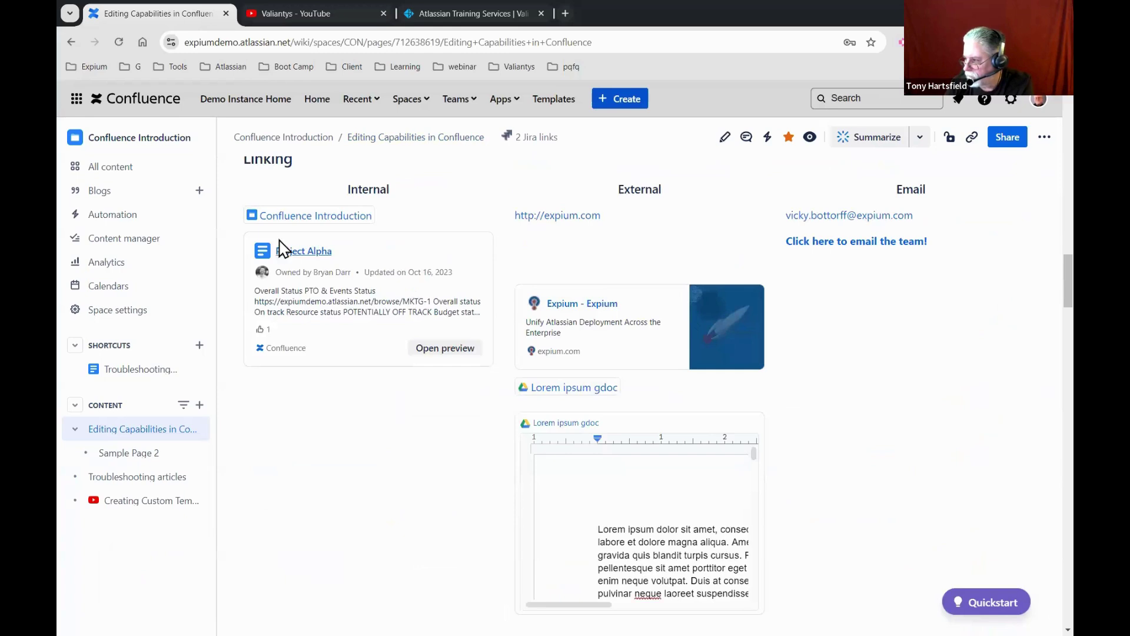
pyautogui.moveTo(281, 231)
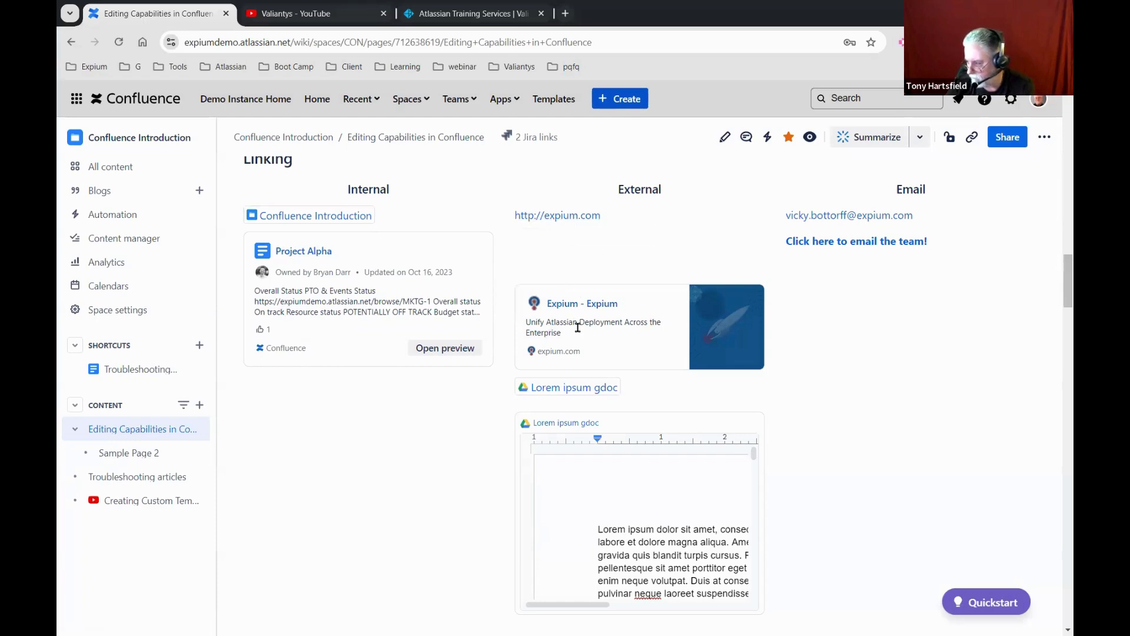
# Bold the opening "Lorem ip" in the embedded Lorem ipsum gdoc, and remove the bold again
pyautogui.scroll(-2, 406, 424)
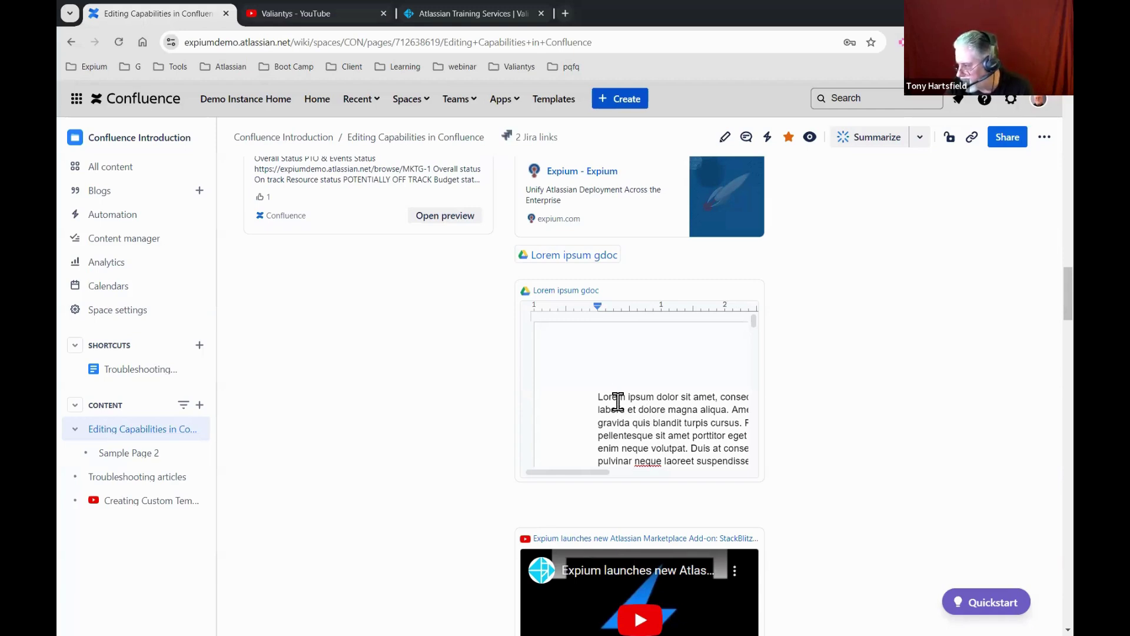
pyautogui.moveTo(599, 396); pyautogui.dragTo(636, 402)
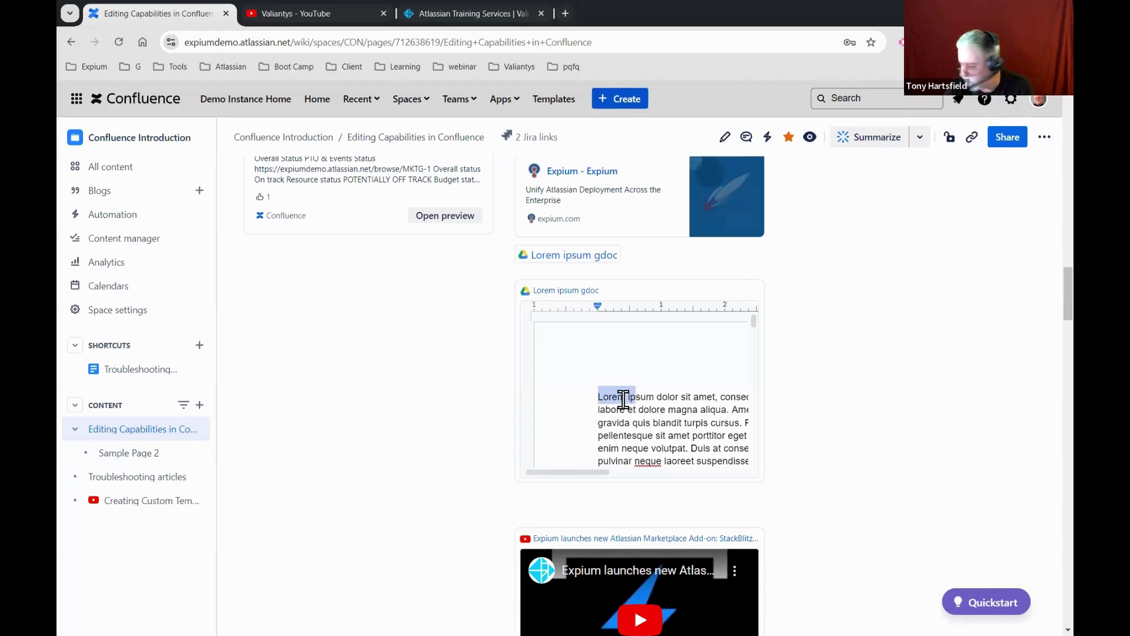
pyautogui.hotkey('ctrl', 'b')
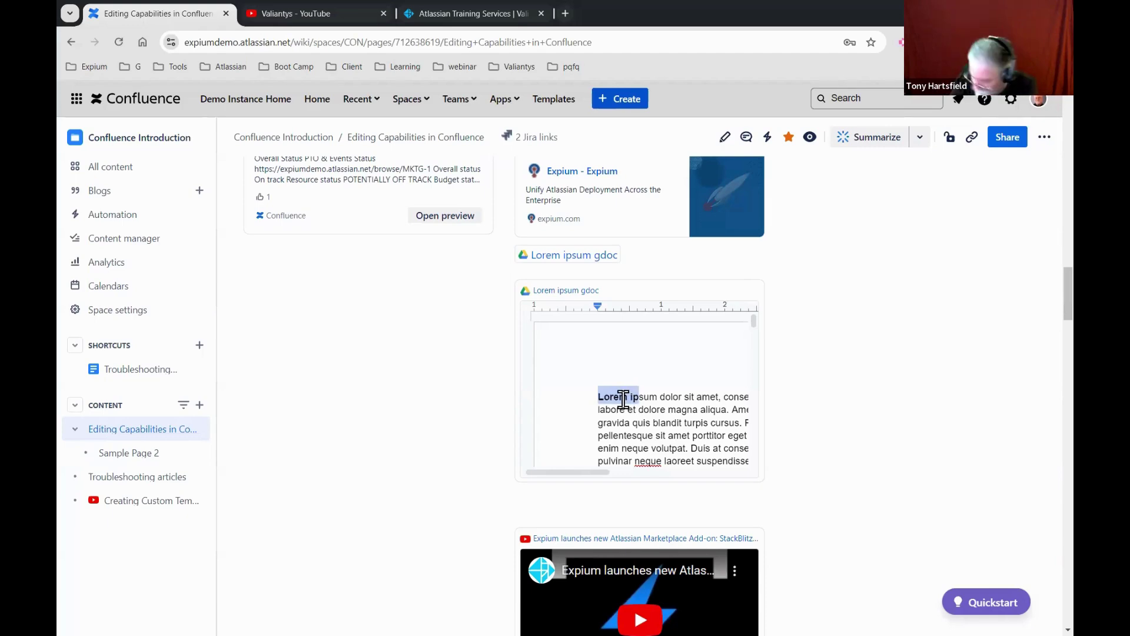
pyautogui.hotkey('ctrl', 'b')
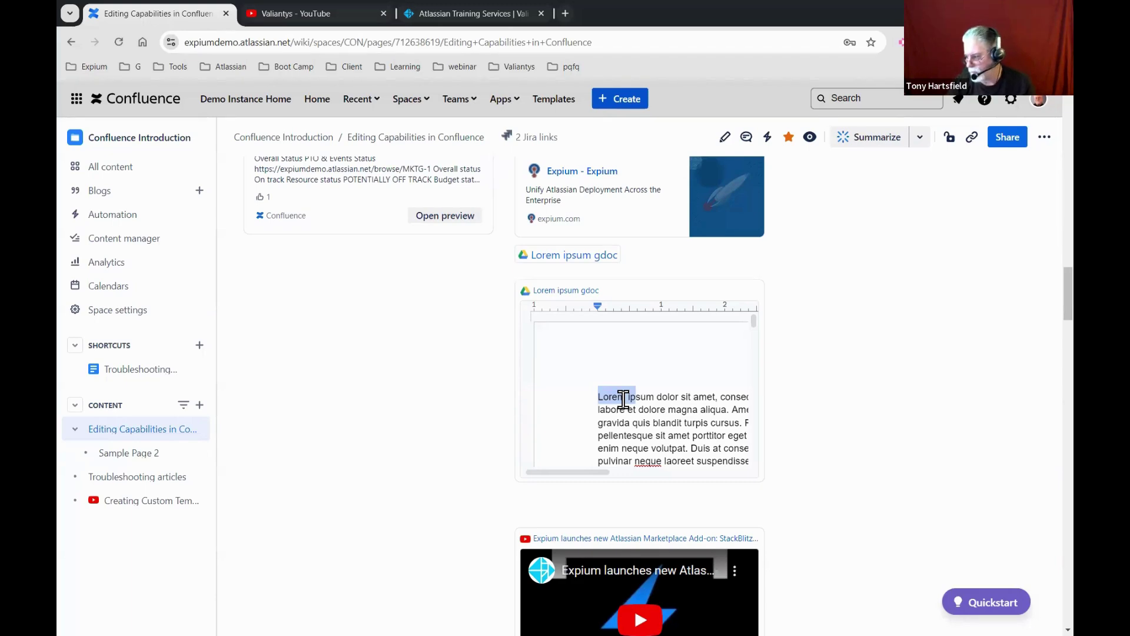
# View the embedded YouTube video and the Creating Custom Templates video in the content tree, and return to the Editing Capabilities in Confluence page
pyautogui.scroll(-3, 834, 404)
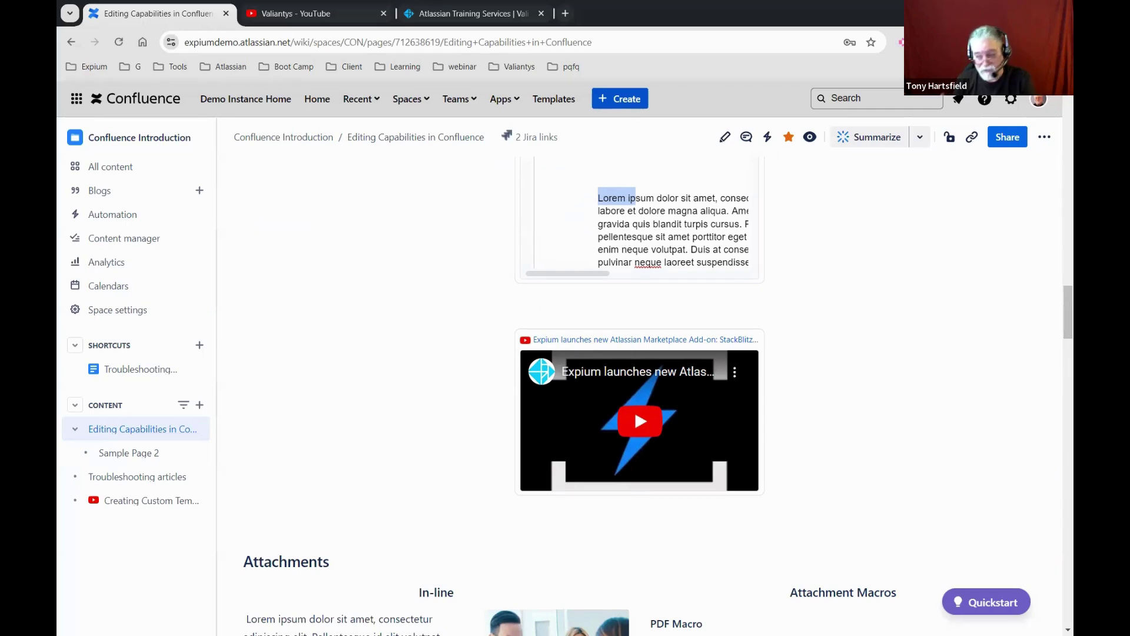
pyautogui.click(110, 509)
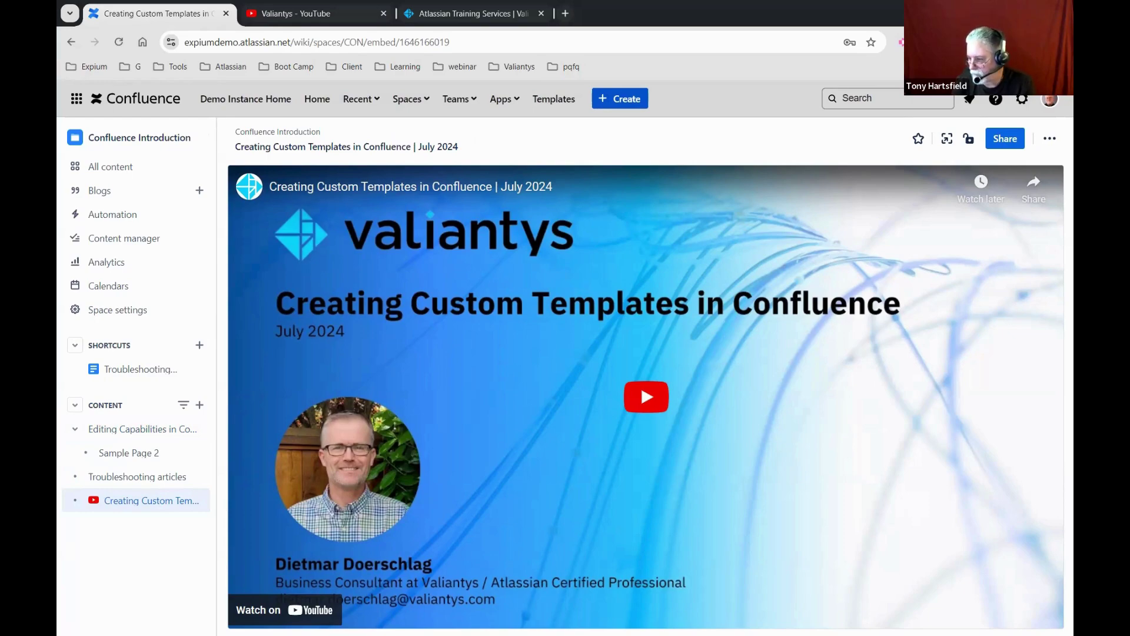
pyautogui.click(133, 432)
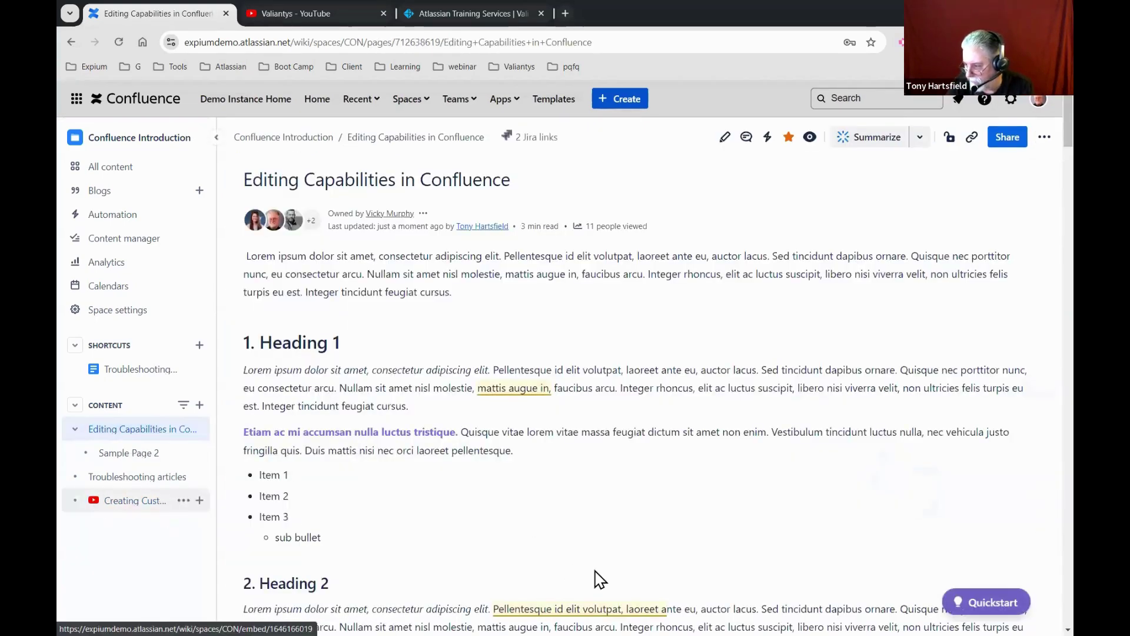
# Go back to the Linking section and examine its link cards and embedded Google document
pyautogui.scroll(-20, 638, 528)
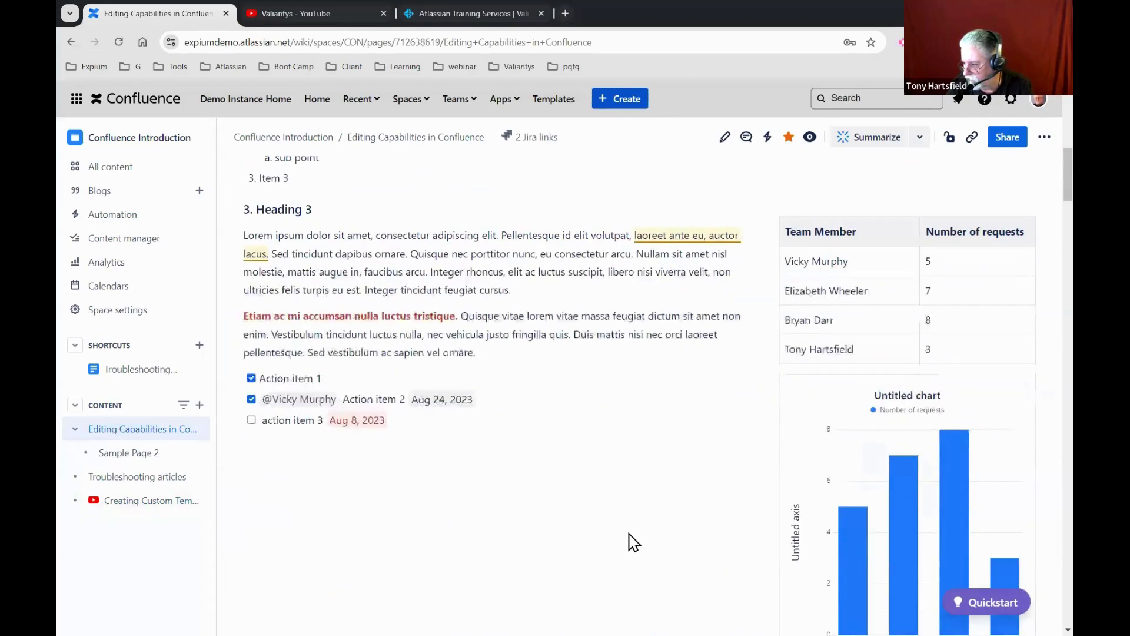
pyautogui.scroll(-4, 624, 541)
pyautogui.scroll(7, 612, 529)
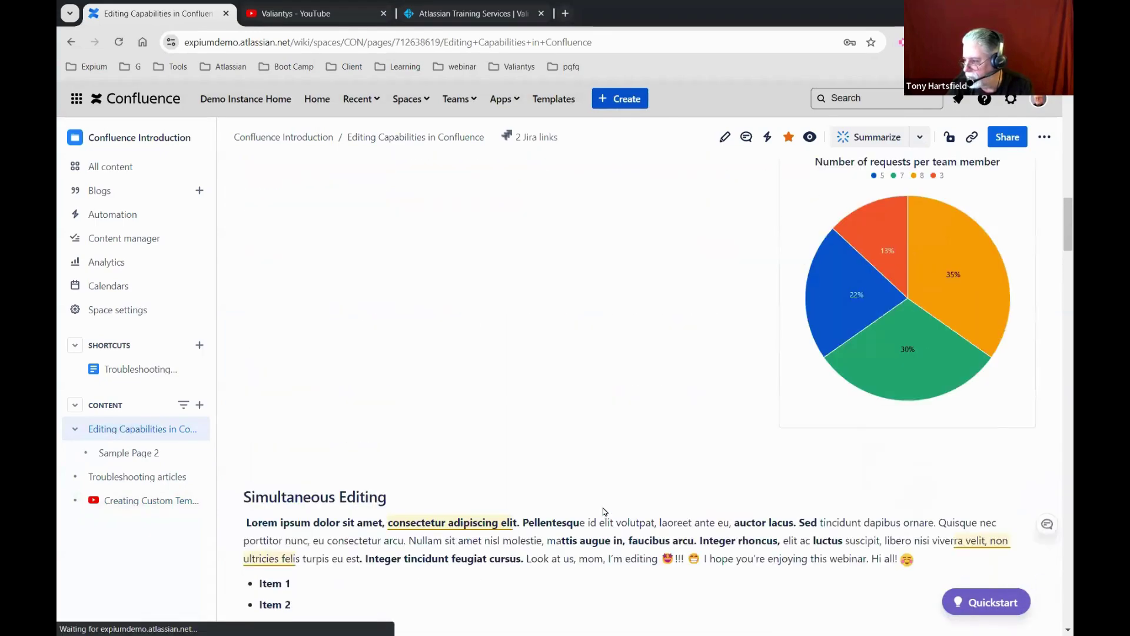
pyautogui.scroll(-5, 592, 499)
pyautogui.scroll(4, 591, 488)
pyautogui.scroll(-10, 592, 483)
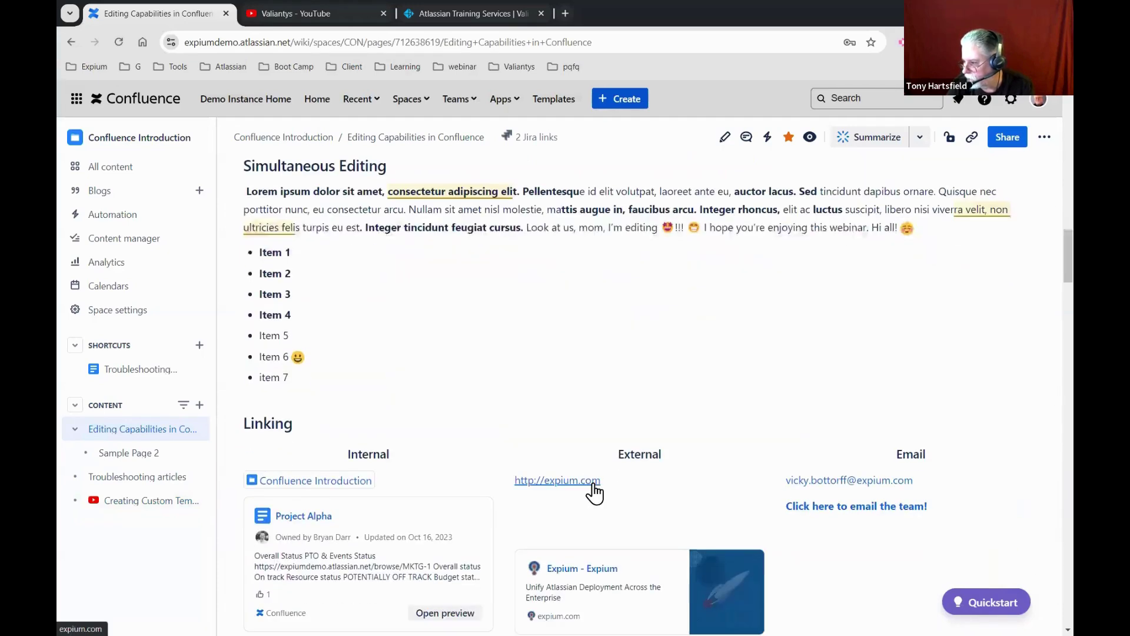
pyautogui.scroll(-3, 594, 494)
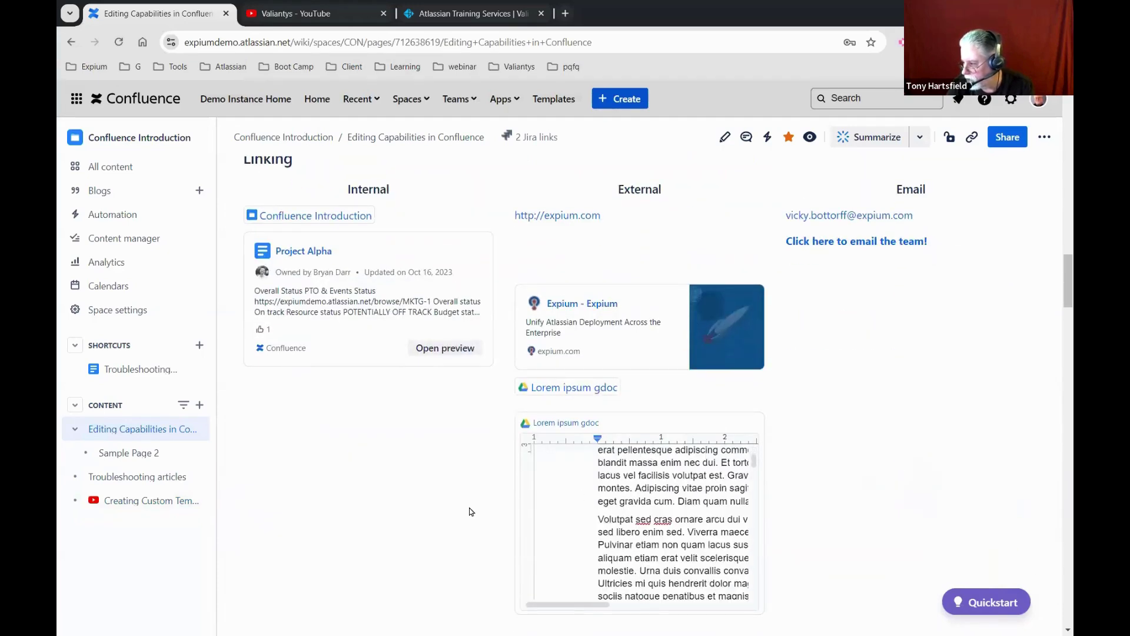
# Examine the in-line image beside its text and the PDF macro in the Attachments section
pyautogui.scroll(-10, 469, 511)
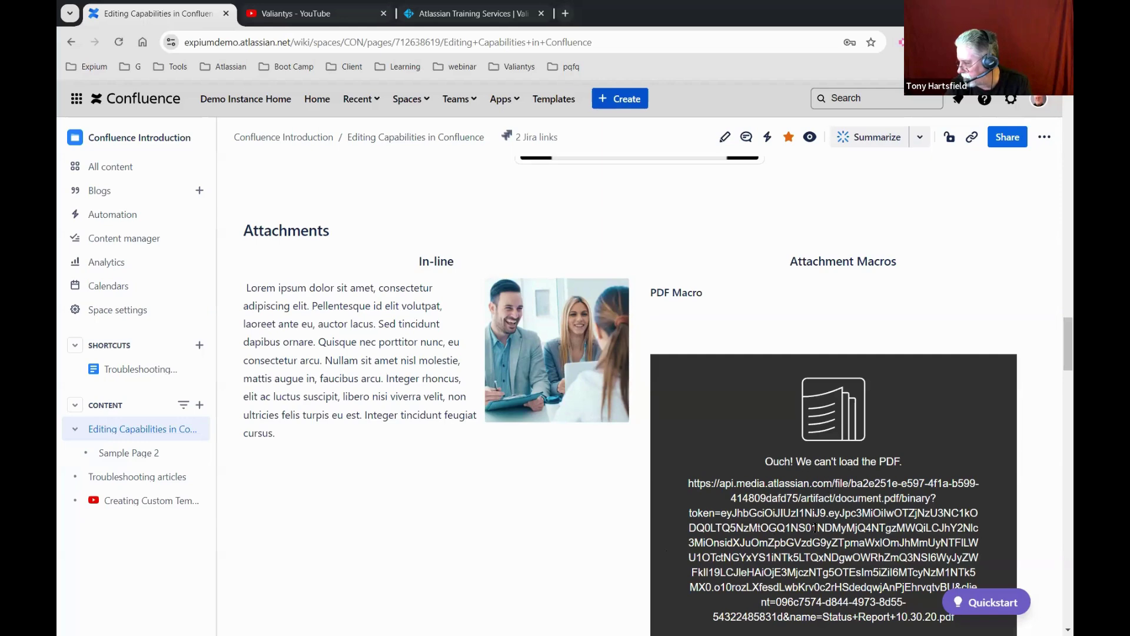
pyautogui.scroll(2, 475, 538)
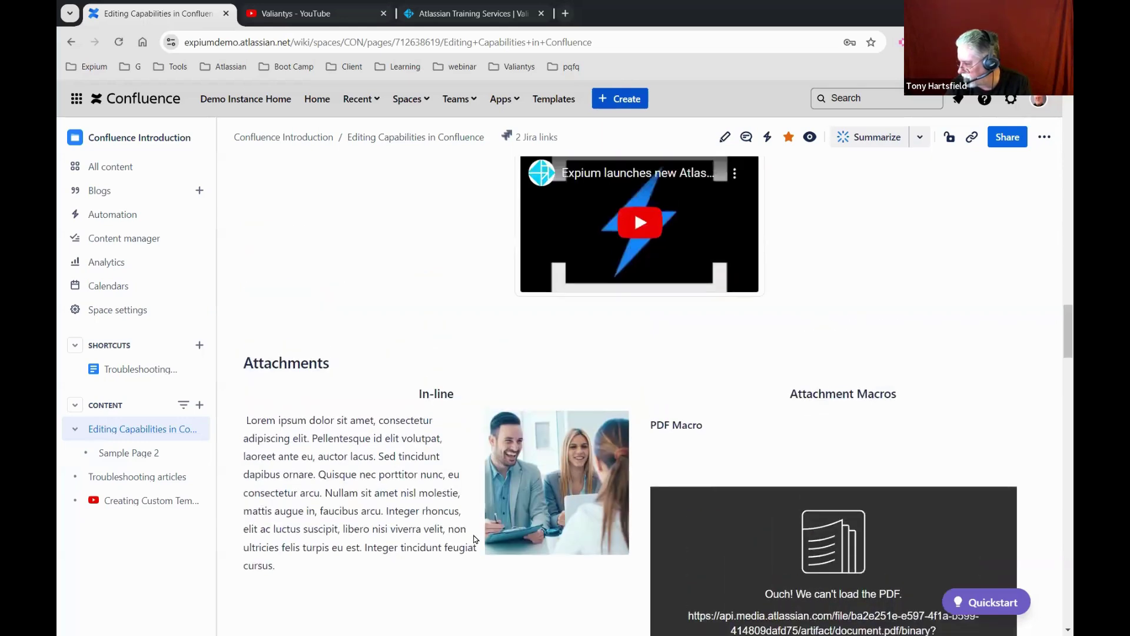
pyautogui.scroll(-3, 475, 538)
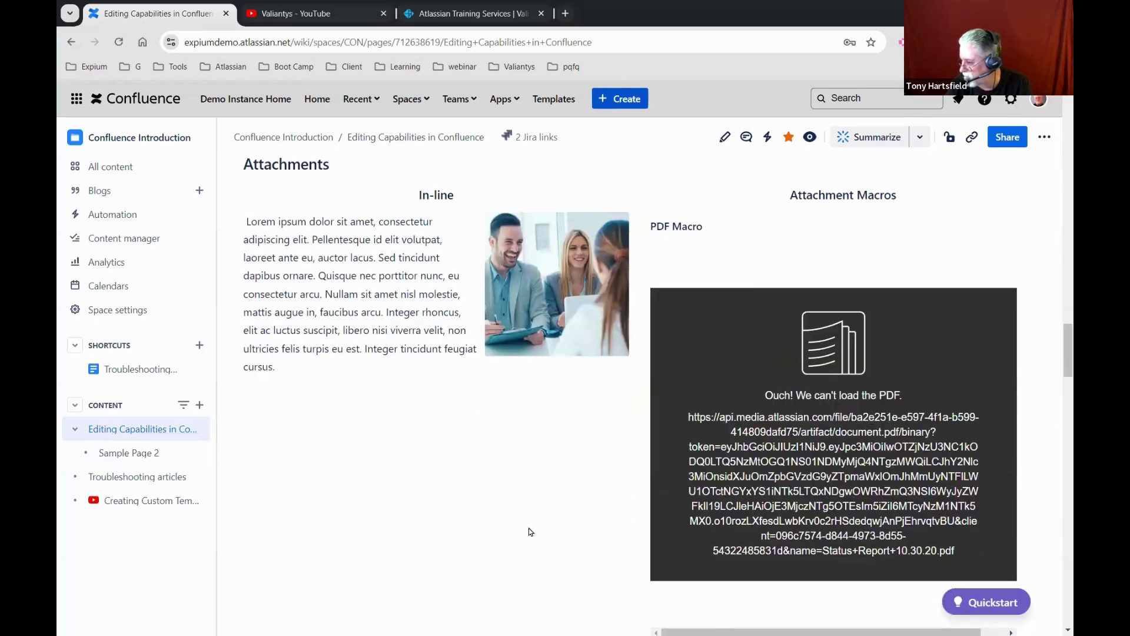
pyautogui.scroll(2, 528, 531)
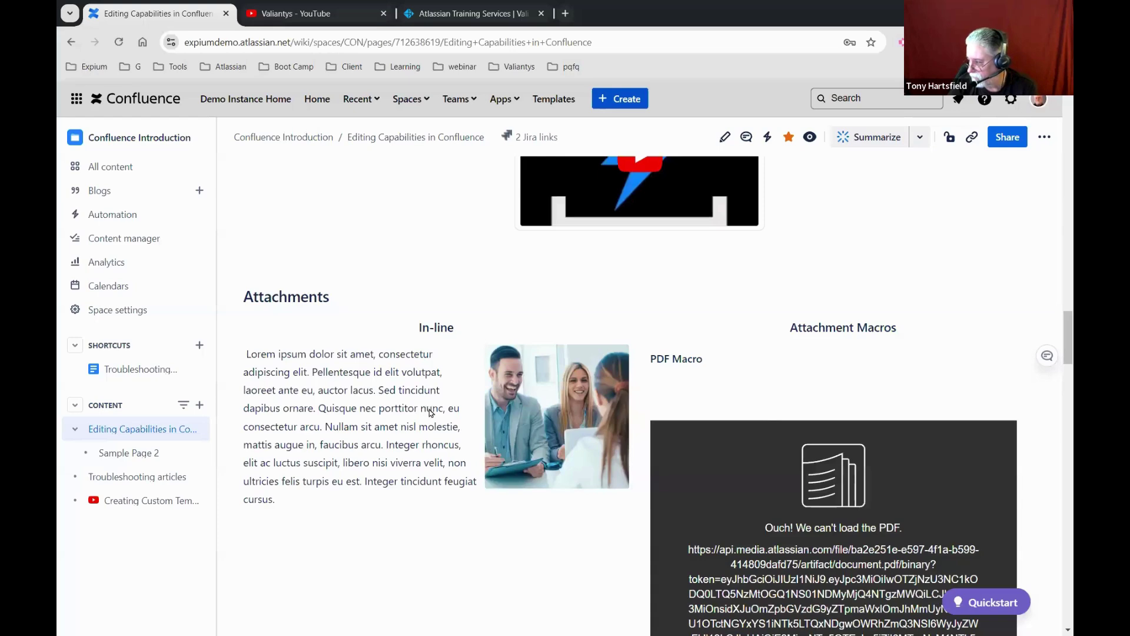
# Examine the Attachments Macro's file list, expanding and collapsing the details of Status Report 11.13.20.pdf
pyautogui.scroll(-3, 430, 415)
pyautogui.scroll(-3, 438, 419)
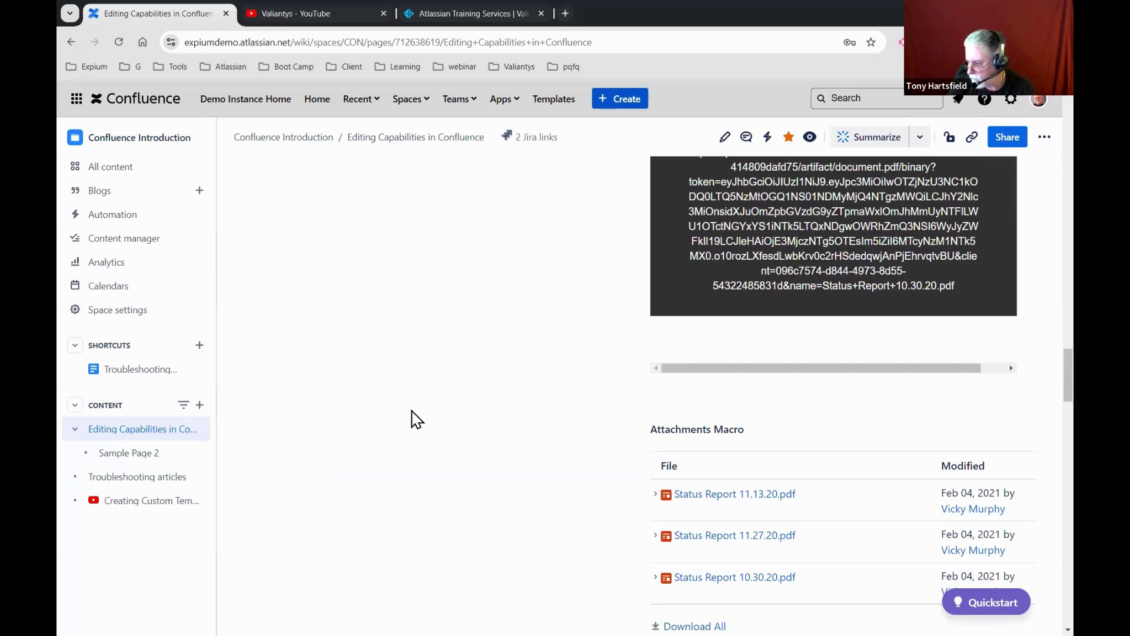
pyautogui.scroll(-1, 424, 424)
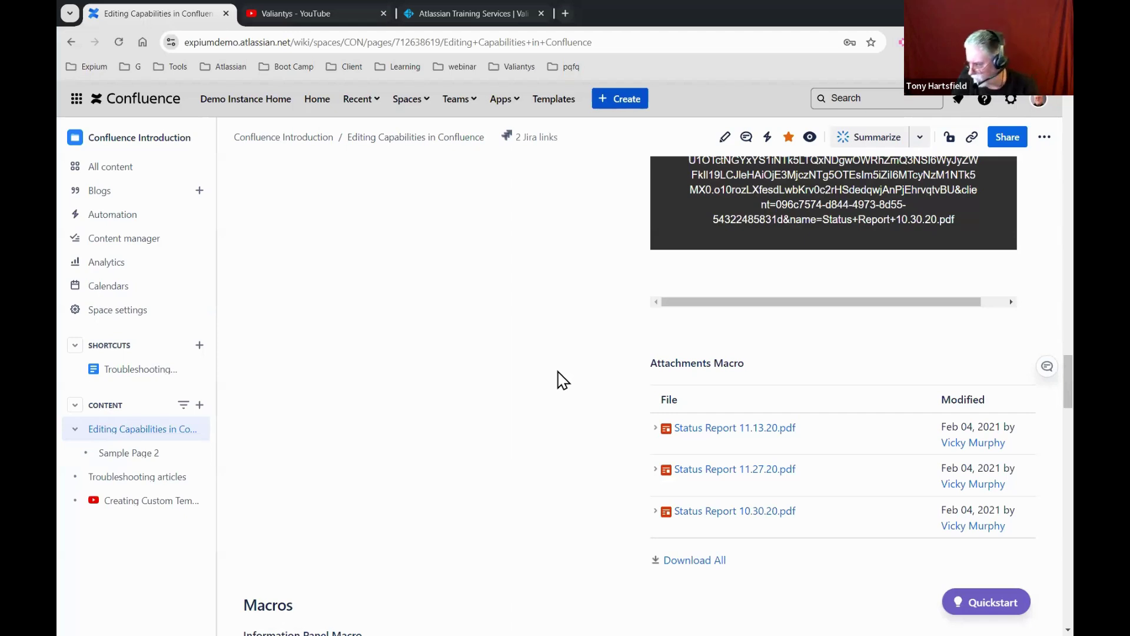
pyautogui.scroll(-2, 842, 412)
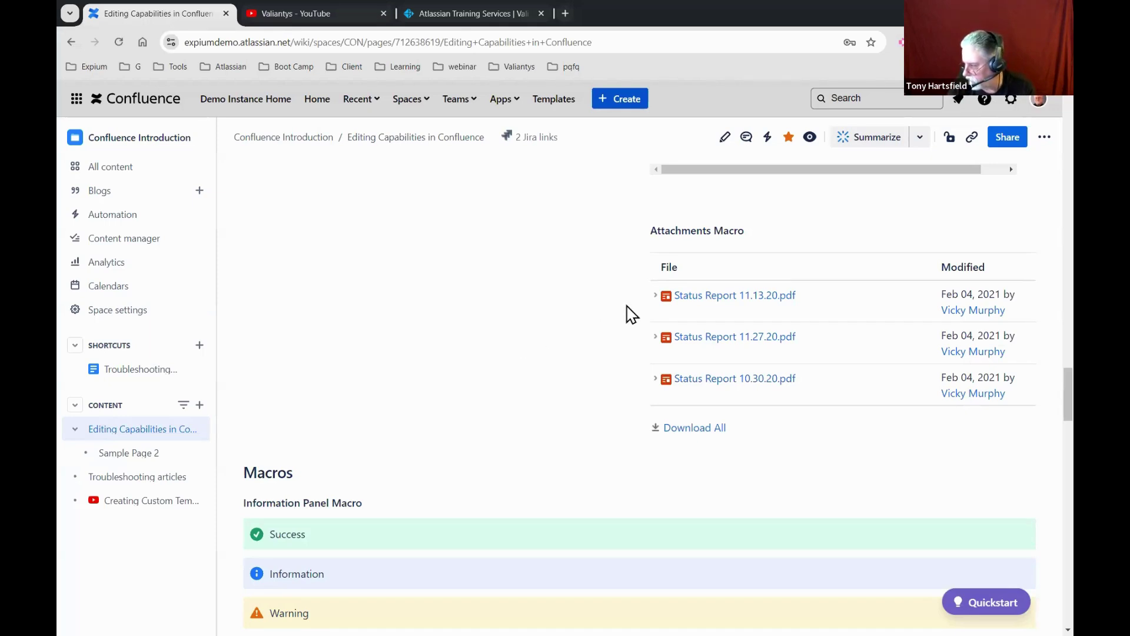
pyautogui.click(655, 295)
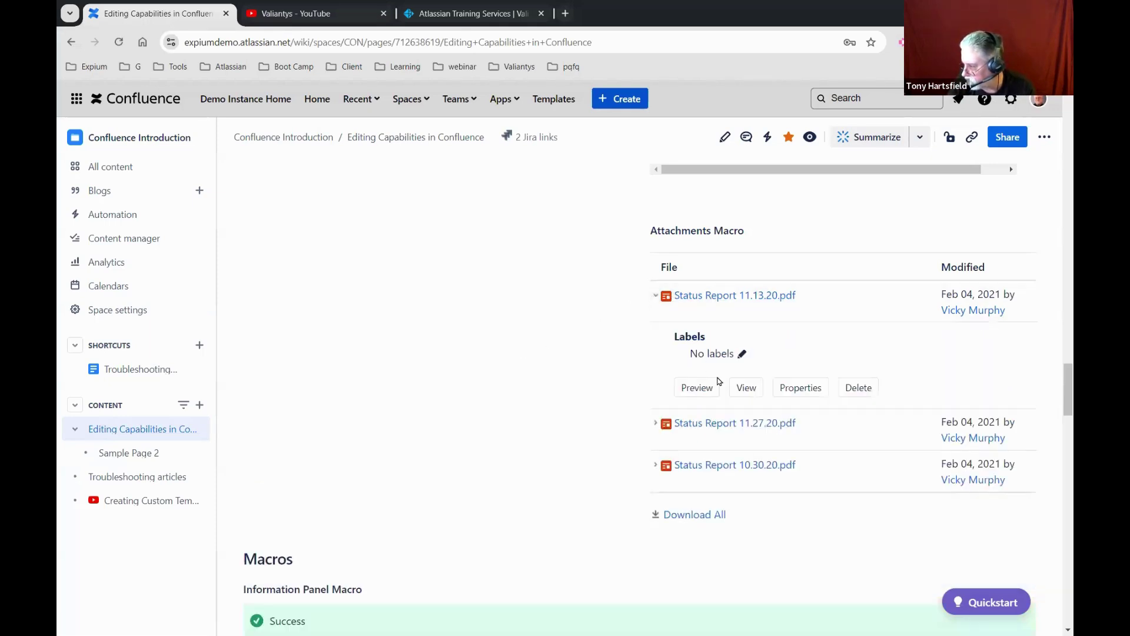
pyautogui.click(655, 295)
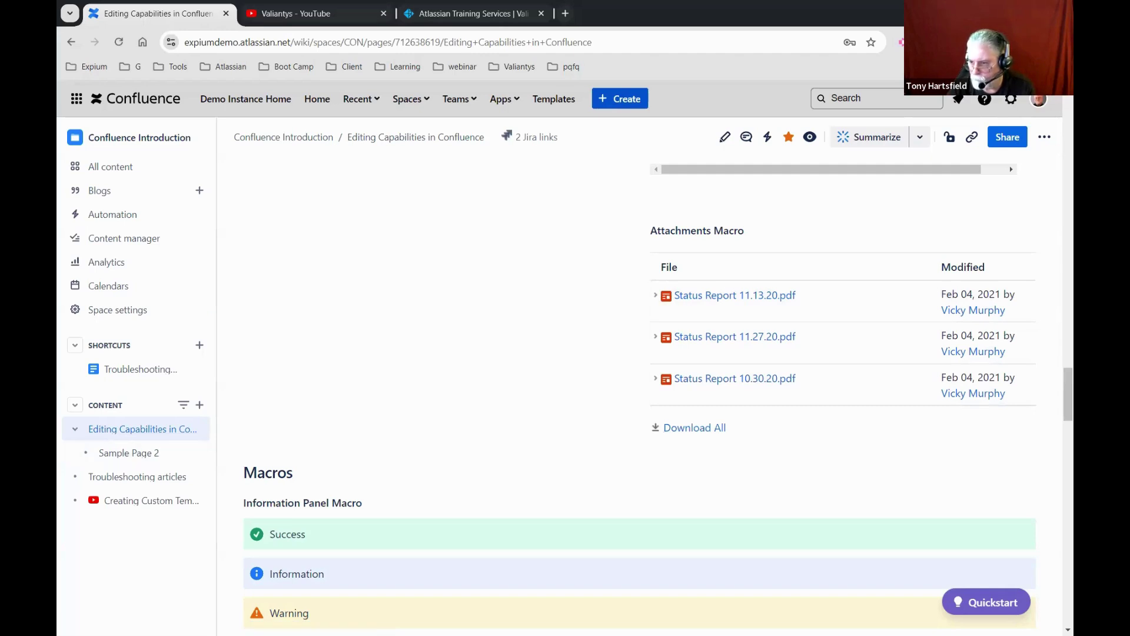
# Examine the Macros section's information panels, status labels, table of contents and page tree, glancing ahead at the Jira and Confluence Integration section
pyautogui.scroll(1, 552, 429)
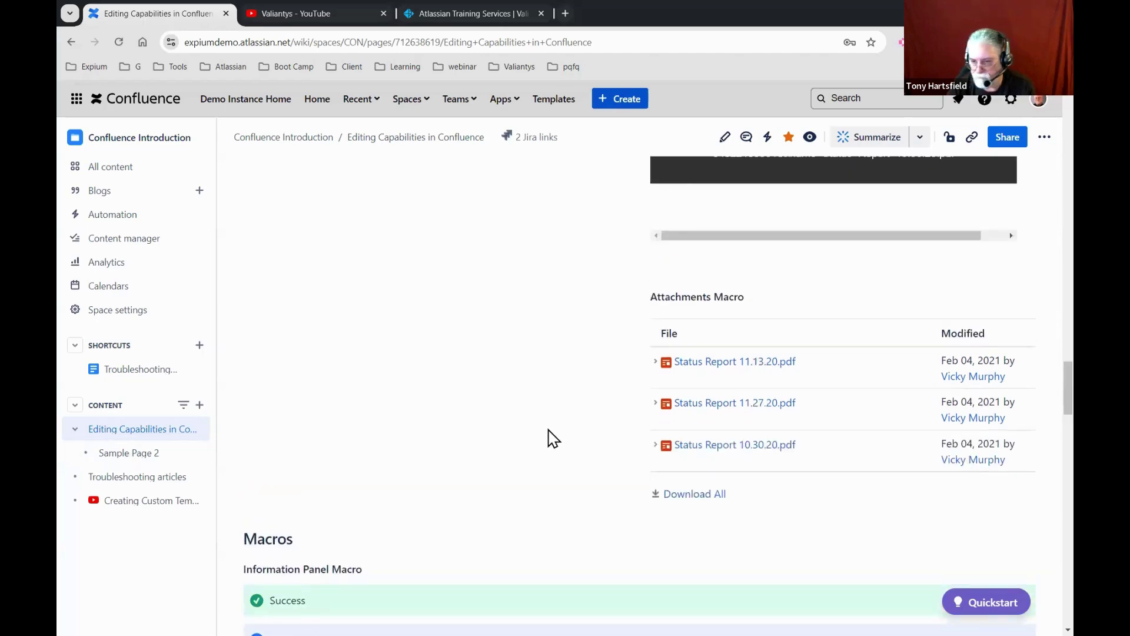
pyautogui.scroll(-1, 552, 439)
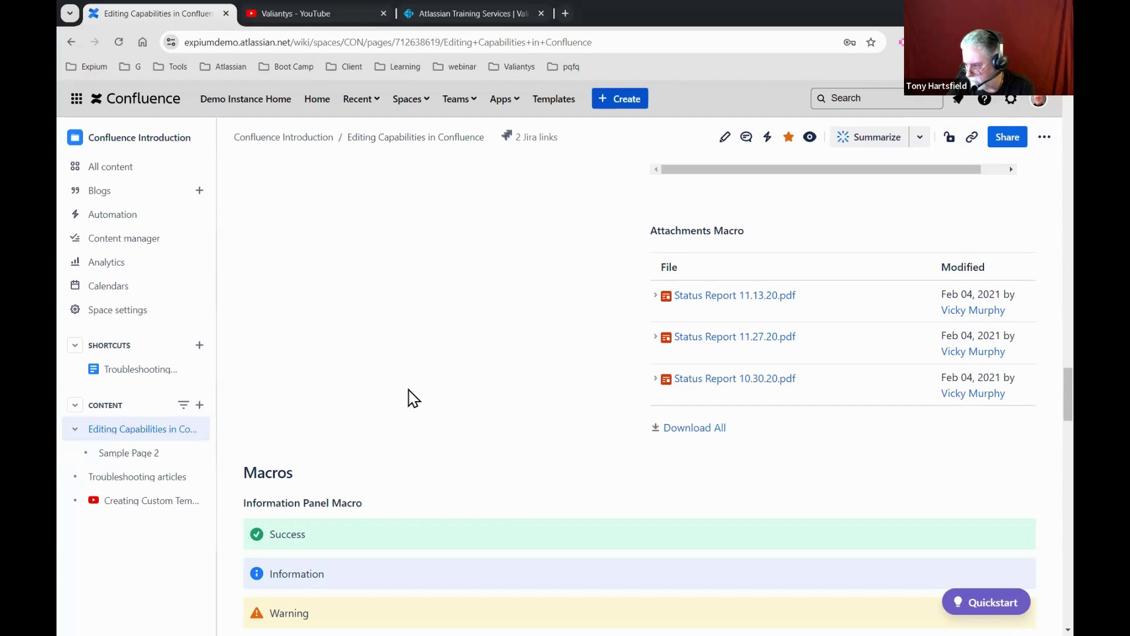
pyautogui.scroll(-3, 435, 412)
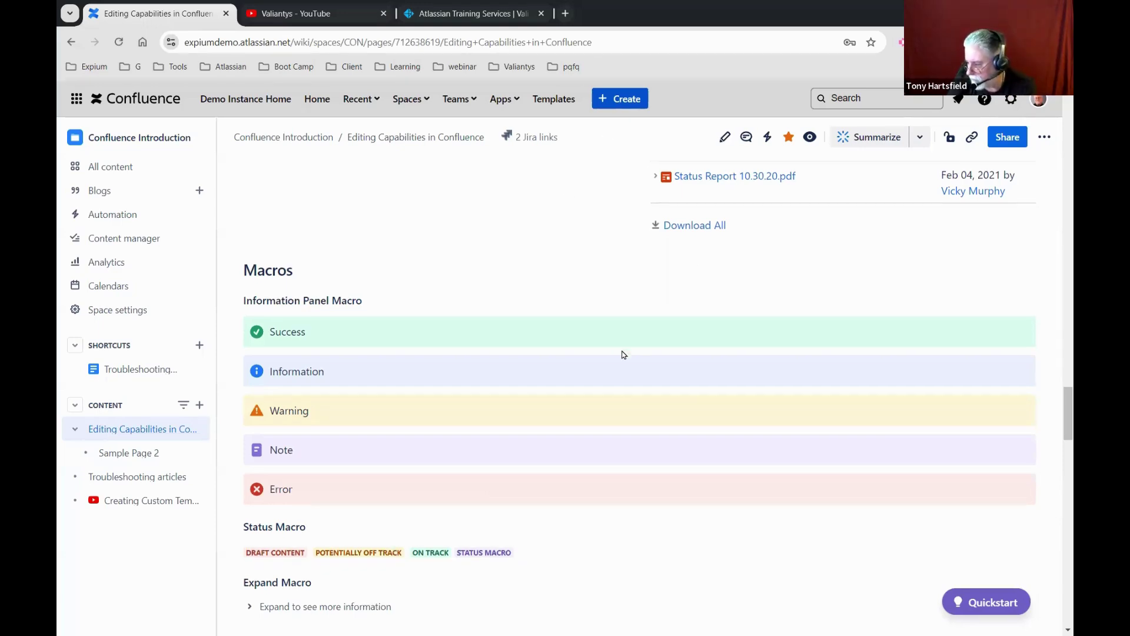
pyautogui.scroll(-2, 588, 377)
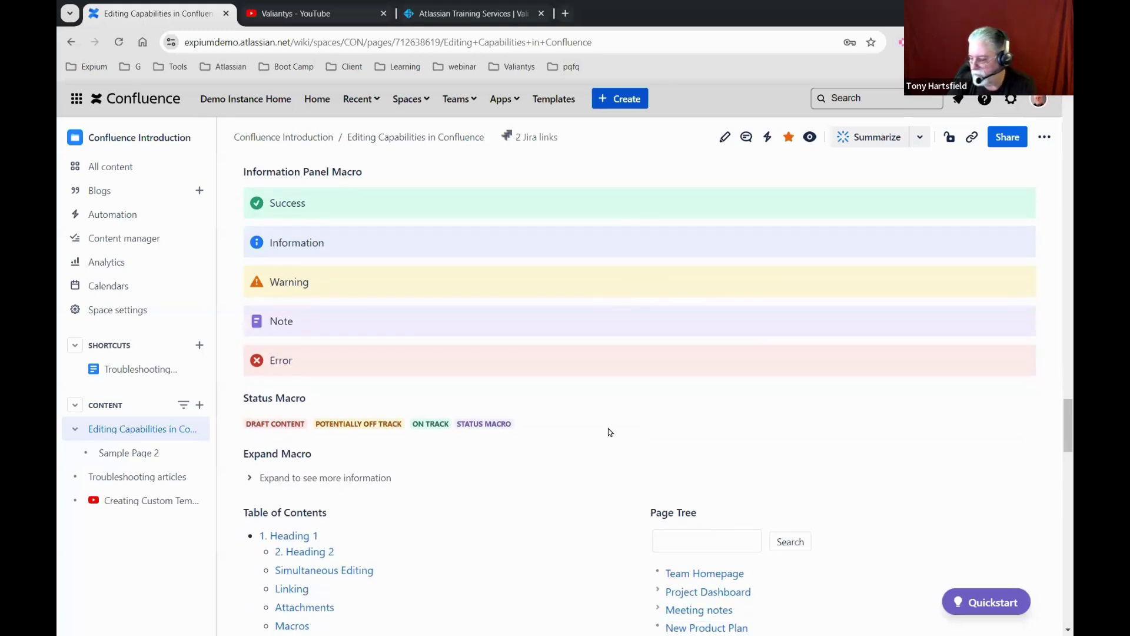
pyautogui.scroll(-8, 610, 431)
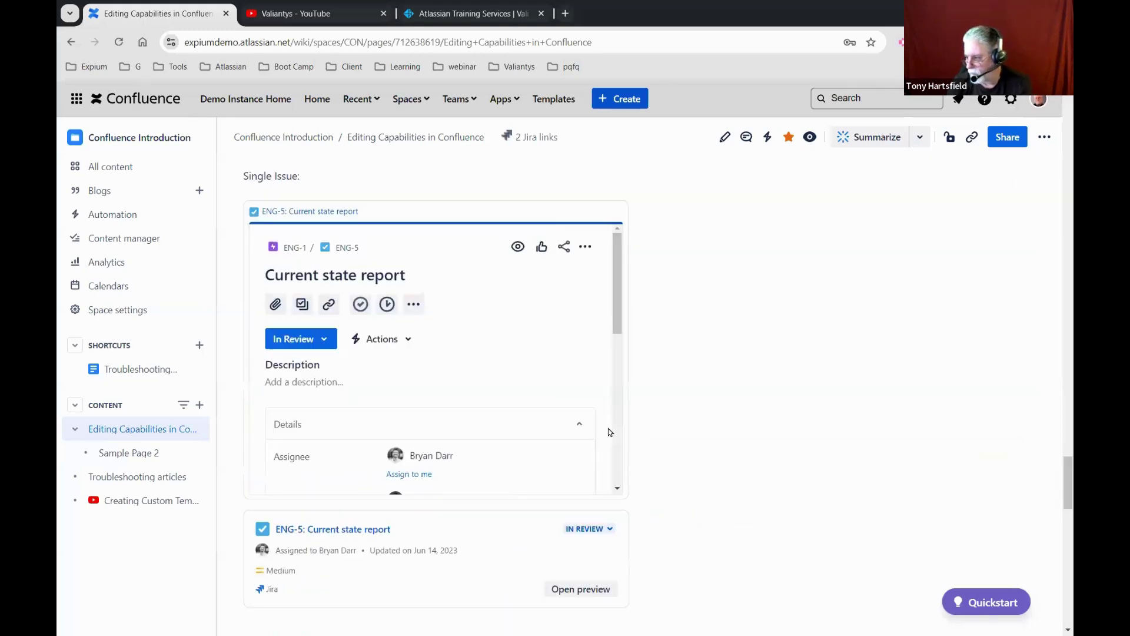
pyautogui.scroll(1, 914, 277)
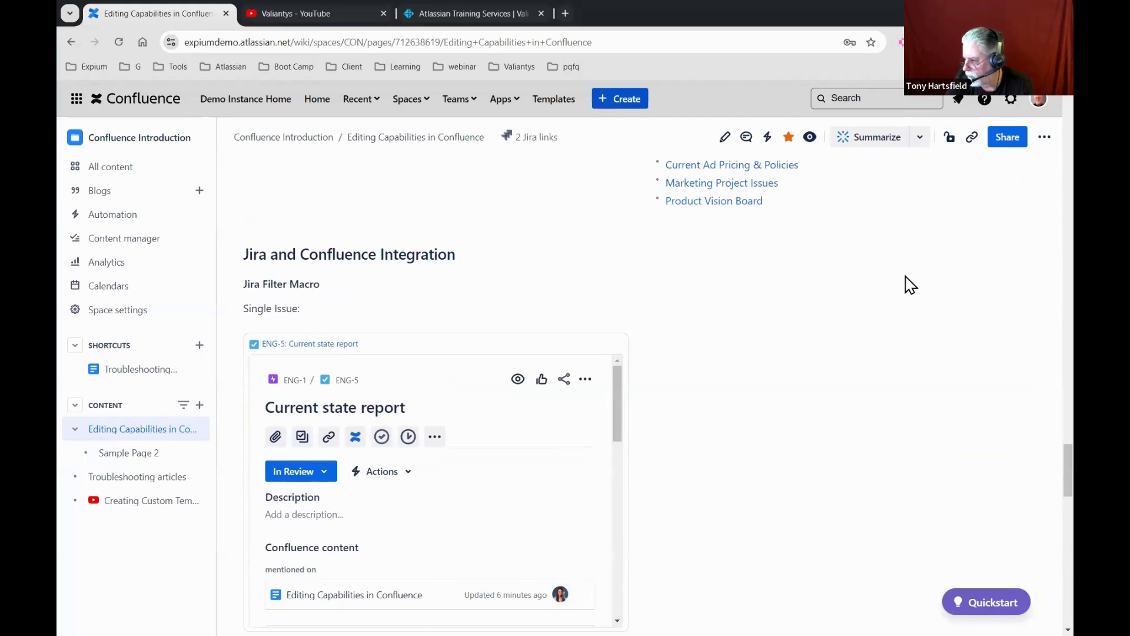
pyautogui.scroll(7, 909, 283)
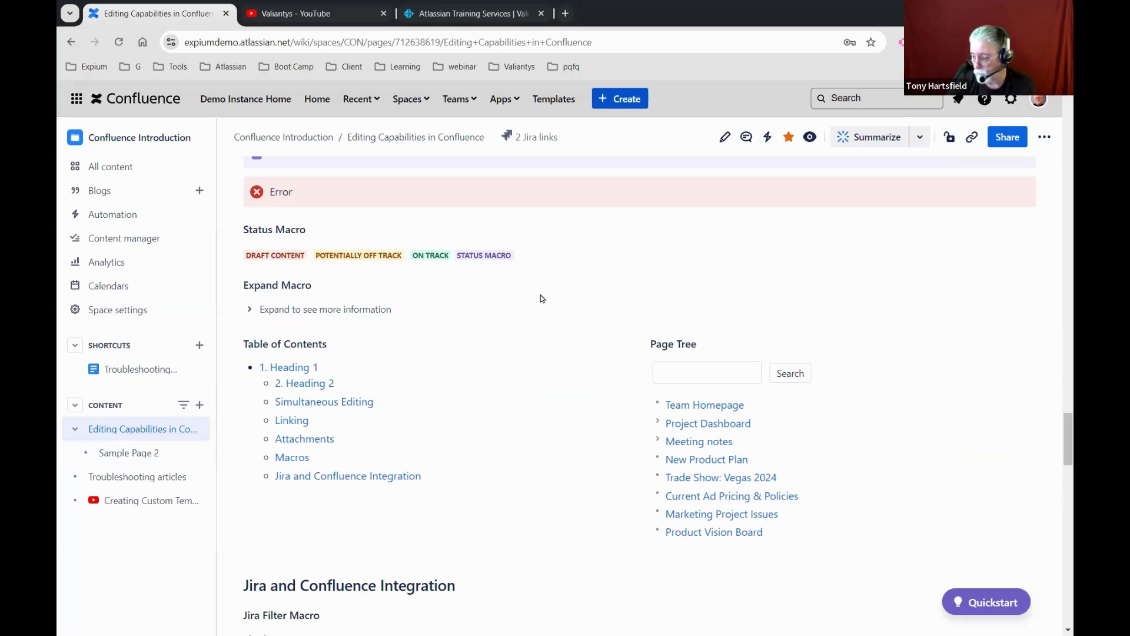
# Expand the Expand Macro's "Expand to see more information" text to view it, and collapse it again
pyautogui.click(247, 311)
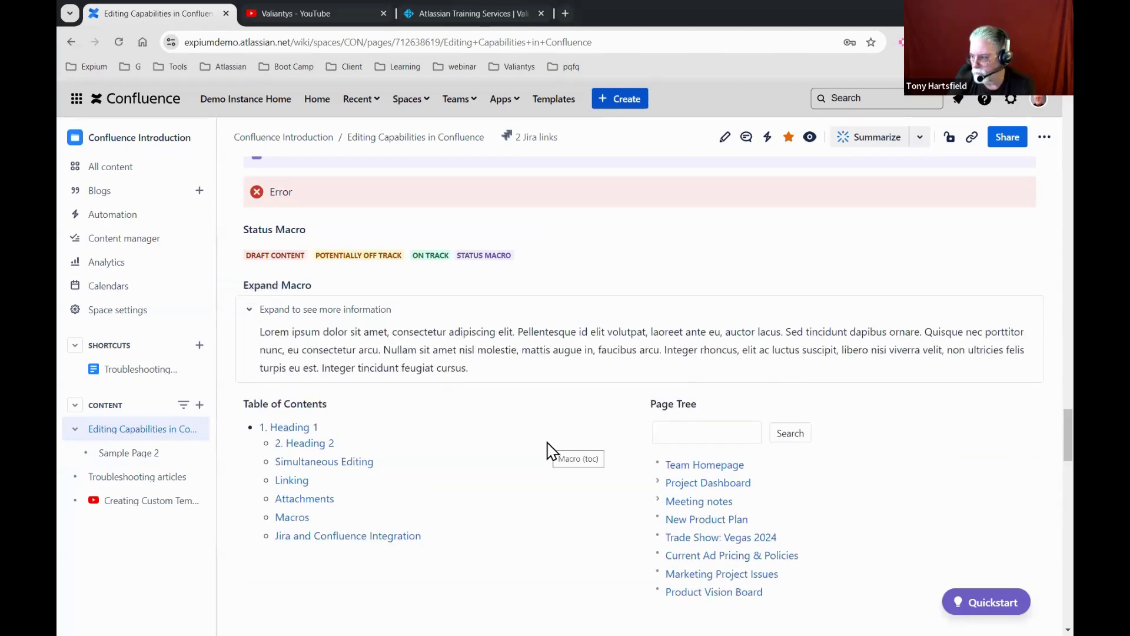
pyautogui.click(247, 310)
pyautogui.click(248, 310)
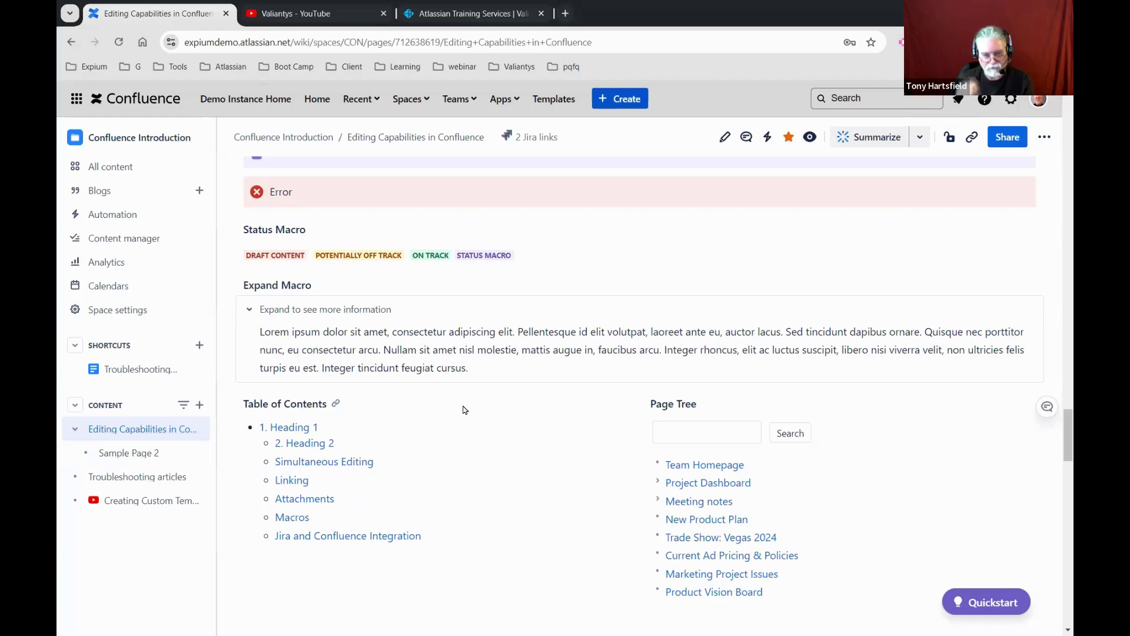
pyautogui.click(249, 310)
# Expand Project Dashboard in the Page Tree macro to view its child pages, and collapse it again
pyautogui.scroll(-2, 475, 331)
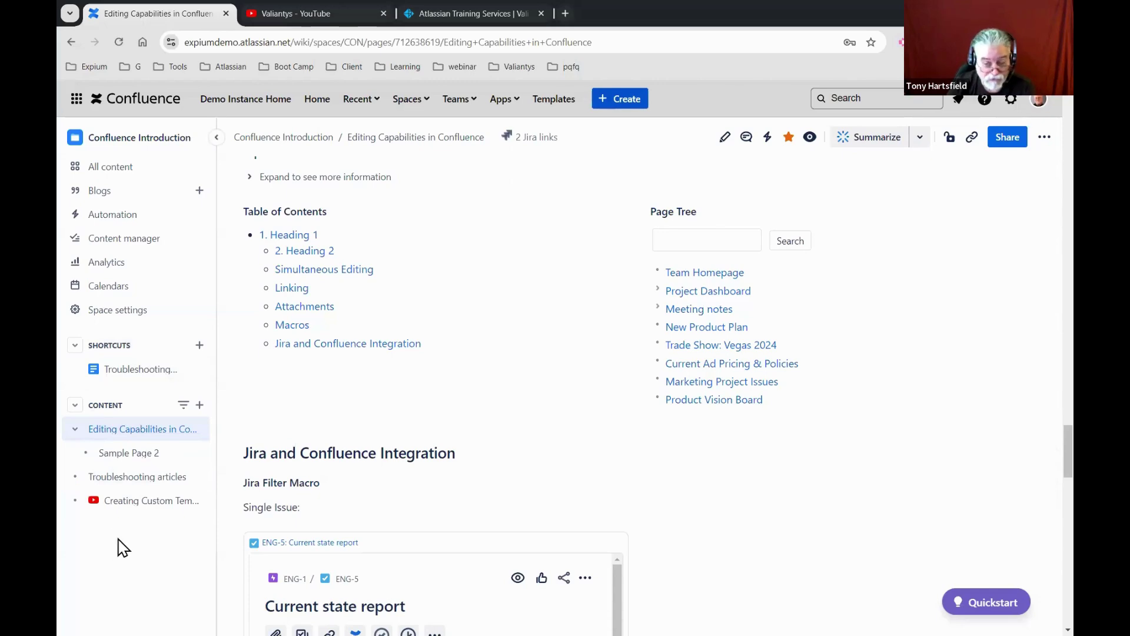
pyautogui.click(657, 290)
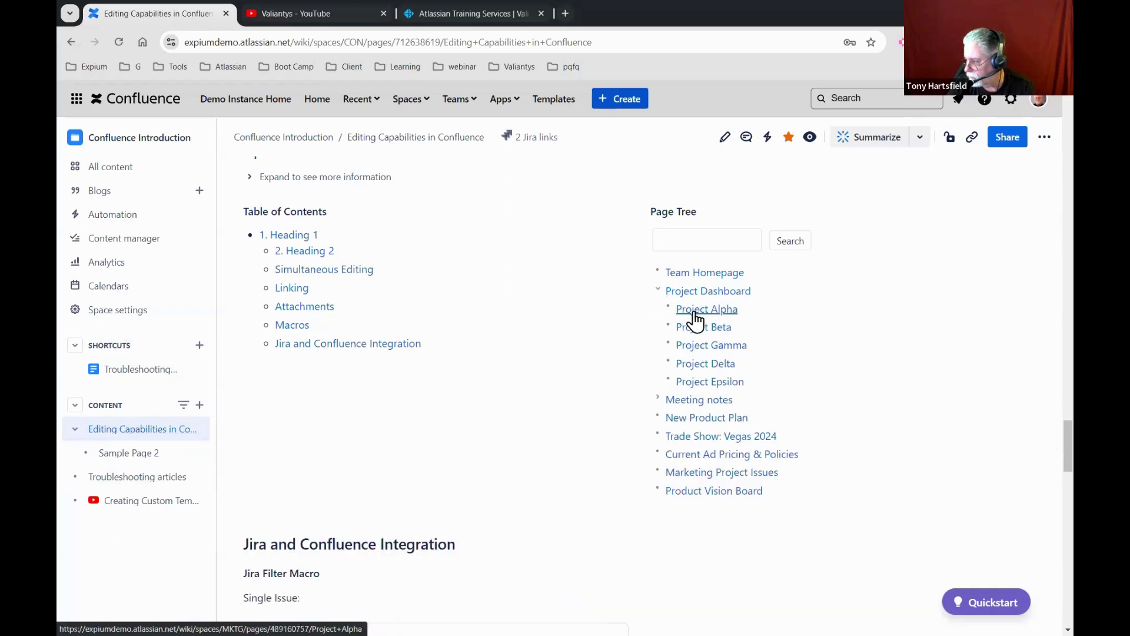
pyautogui.click(658, 289)
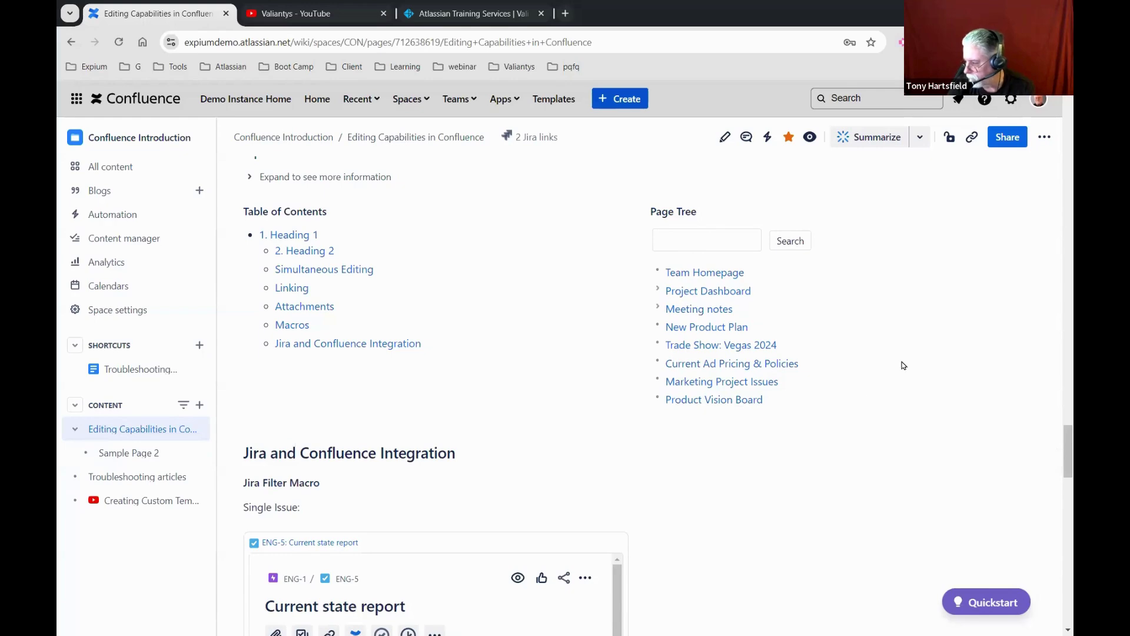
# Examine the embedded Jira issue ENG-5 from its description down to its activity, opening a new comment and cancelling it
pyautogui.scroll(-2, 901, 363)
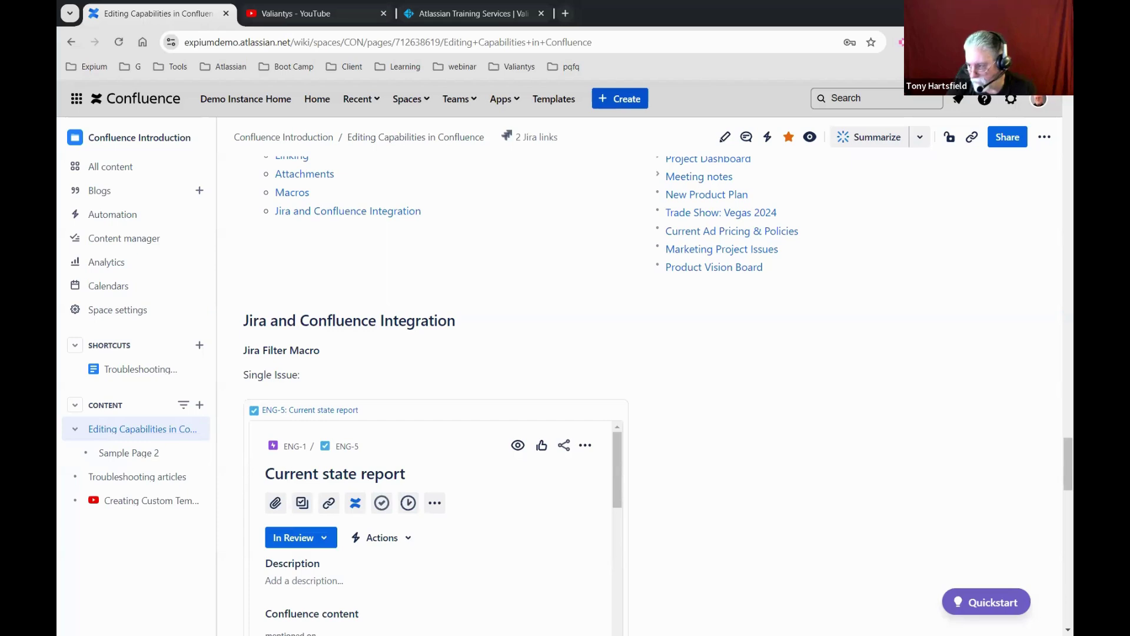
pyautogui.scroll(-3, 702, 497)
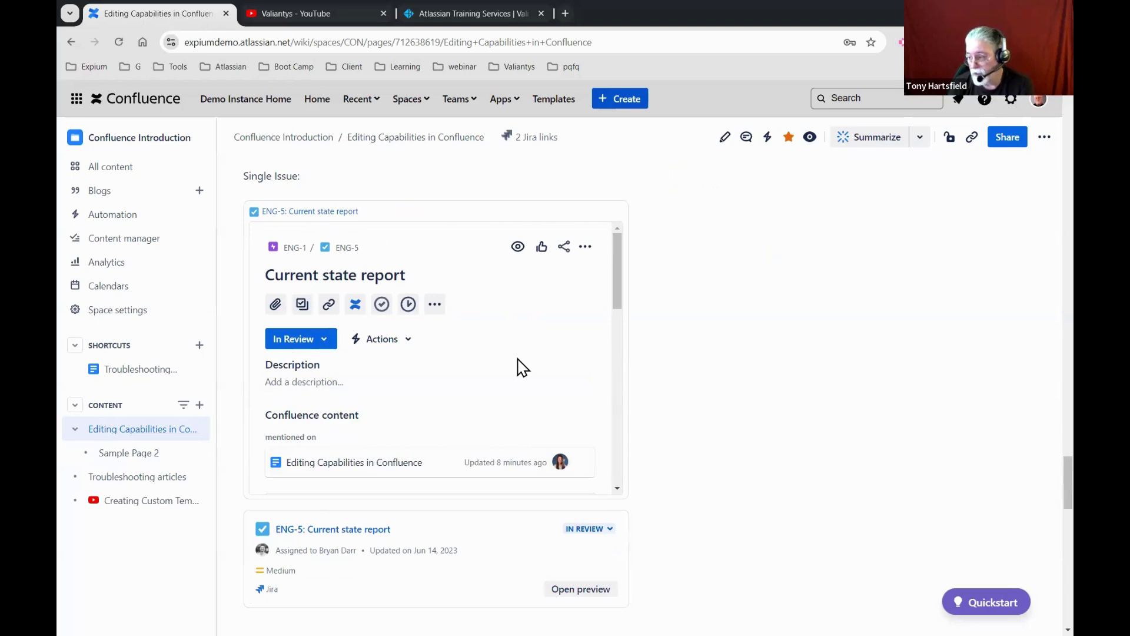
pyautogui.scroll(-5, 522, 367)
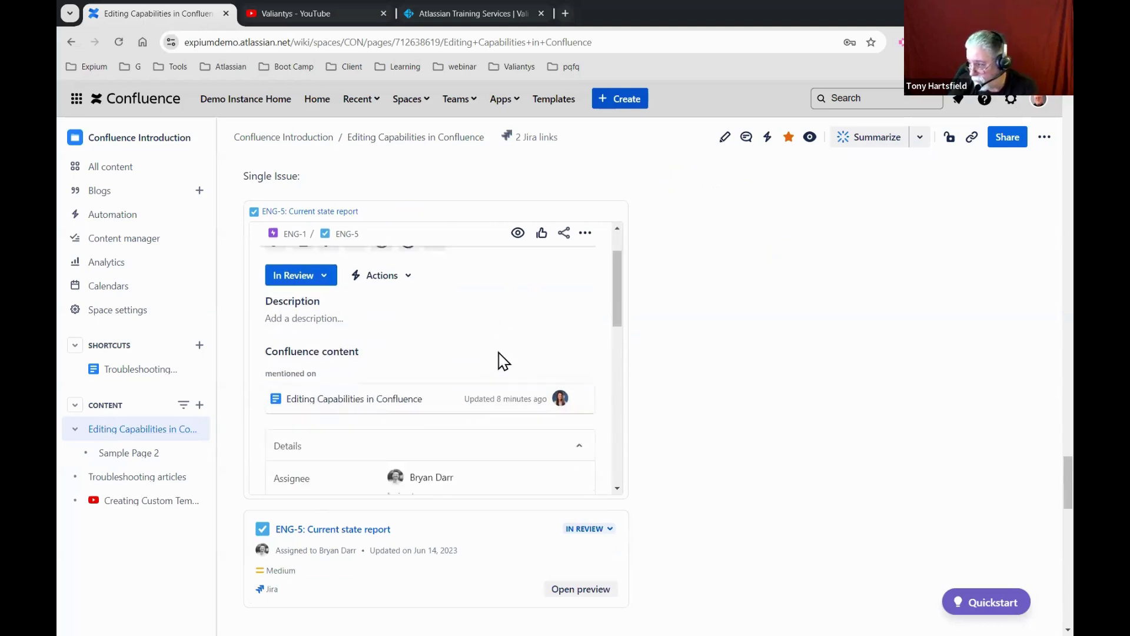
pyautogui.scroll(-1, 506, 377)
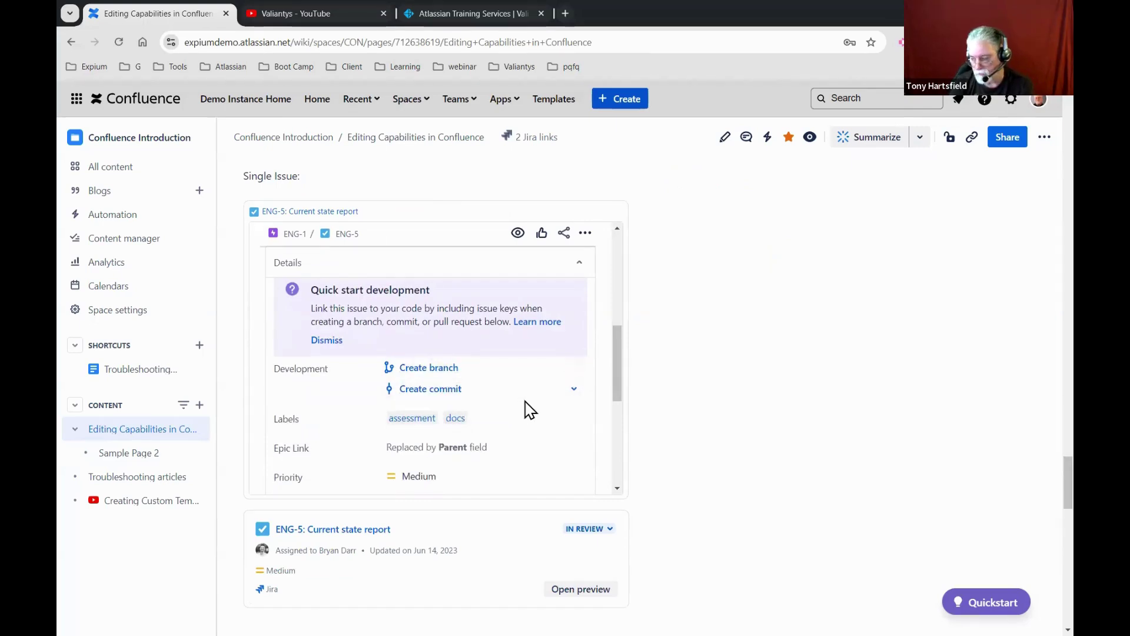
pyautogui.scroll(-3, 538, 409)
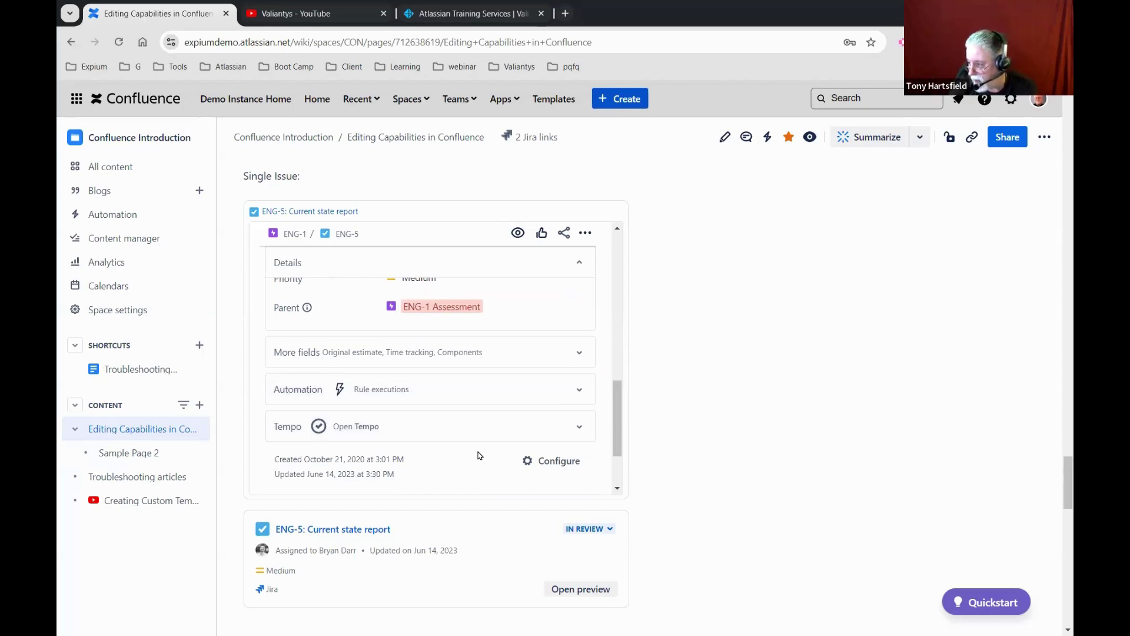
pyautogui.scroll(-2, 443, 389)
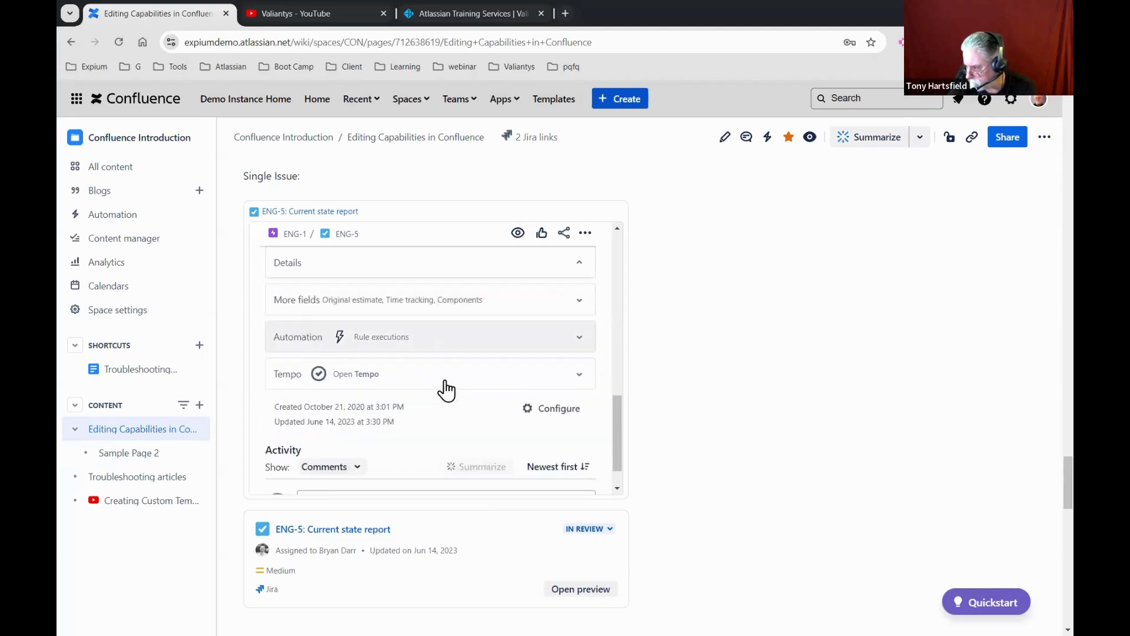
pyautogui.click(370, 462)
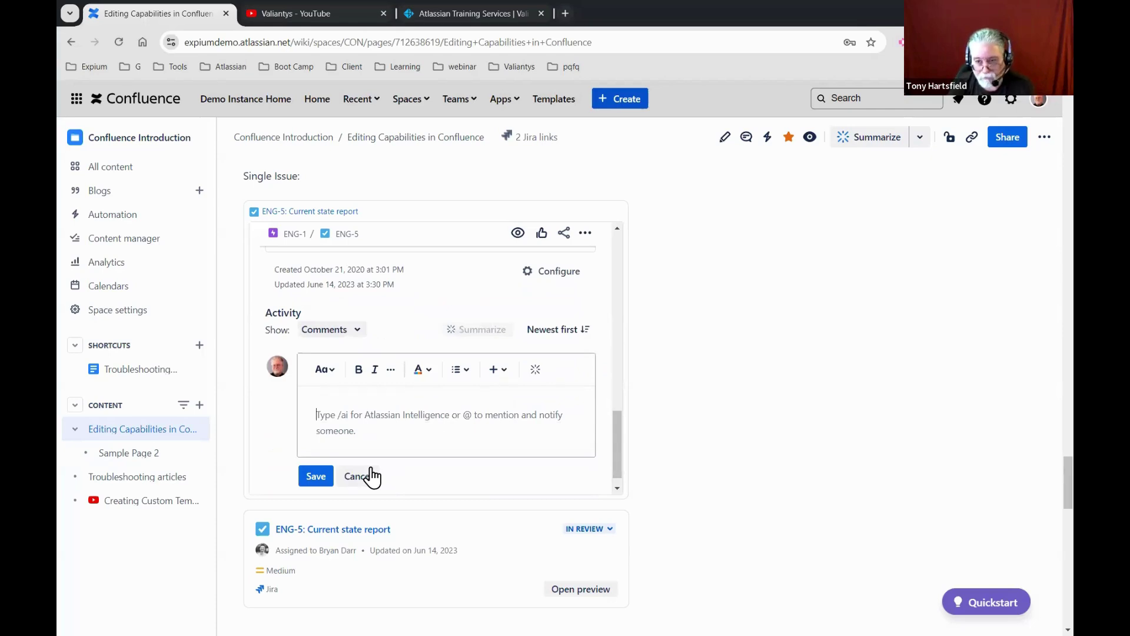
pyautogui.click(360, 477)
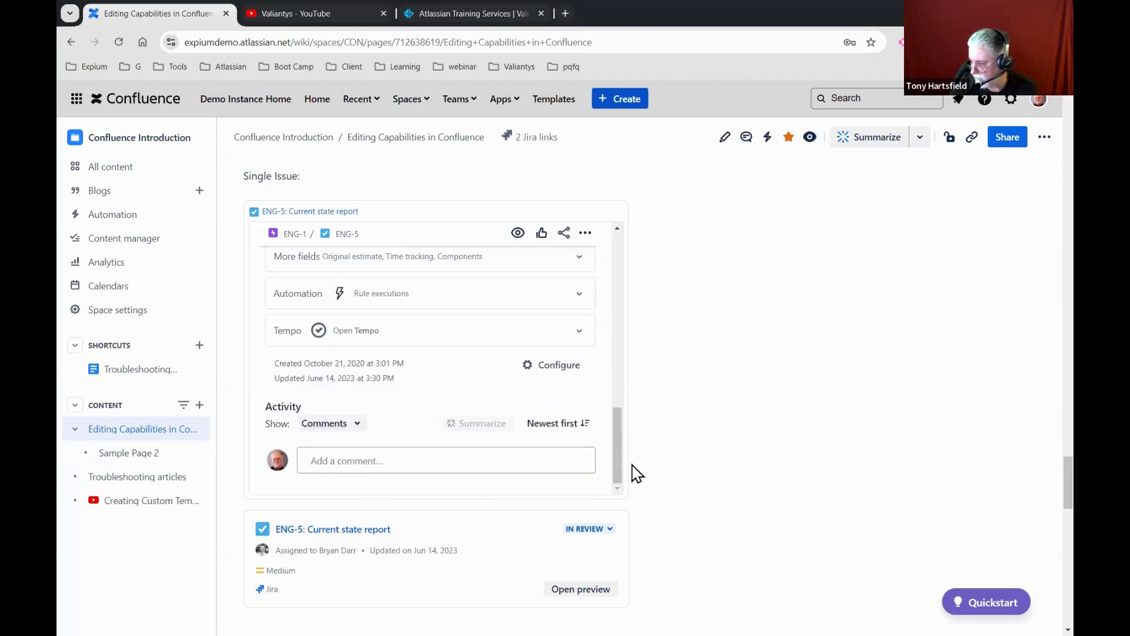
# View the status options on the "ENG-5: Current state report" card and close them without choosing one
pyautogui.scroll(-1, 824, 387)
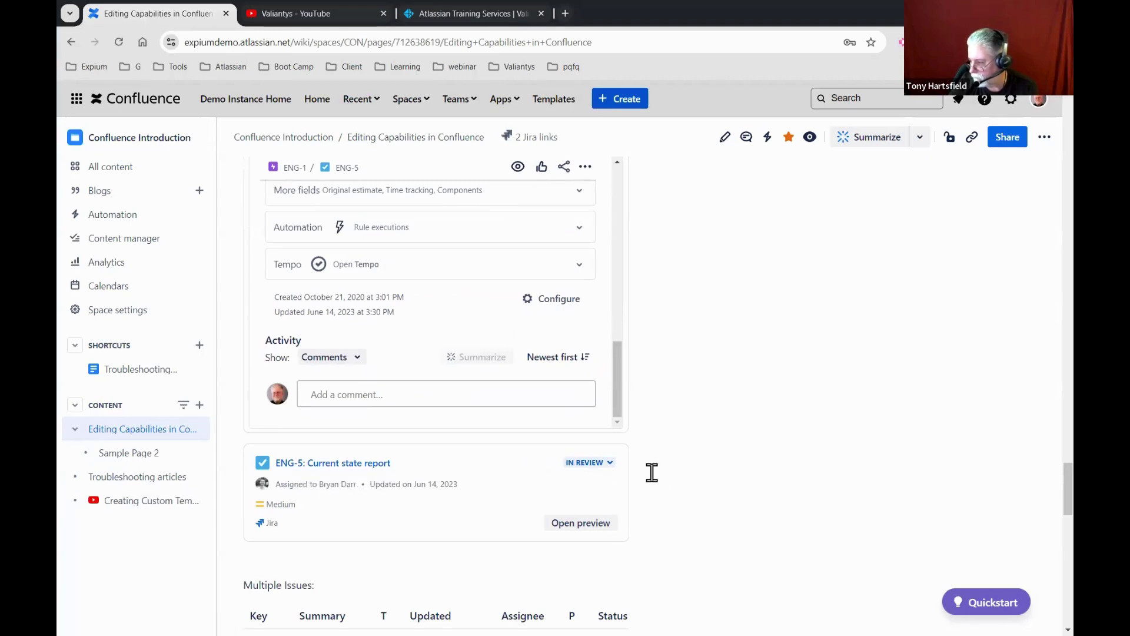
pyautogui.click(607, 463)
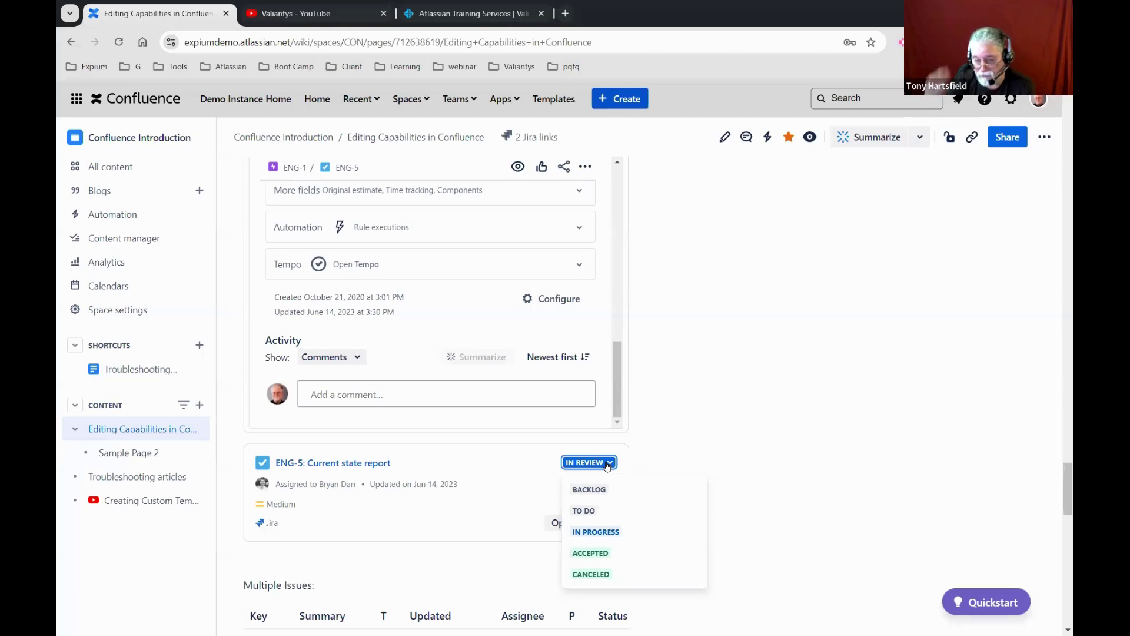
pyautogui.click(754, 441)
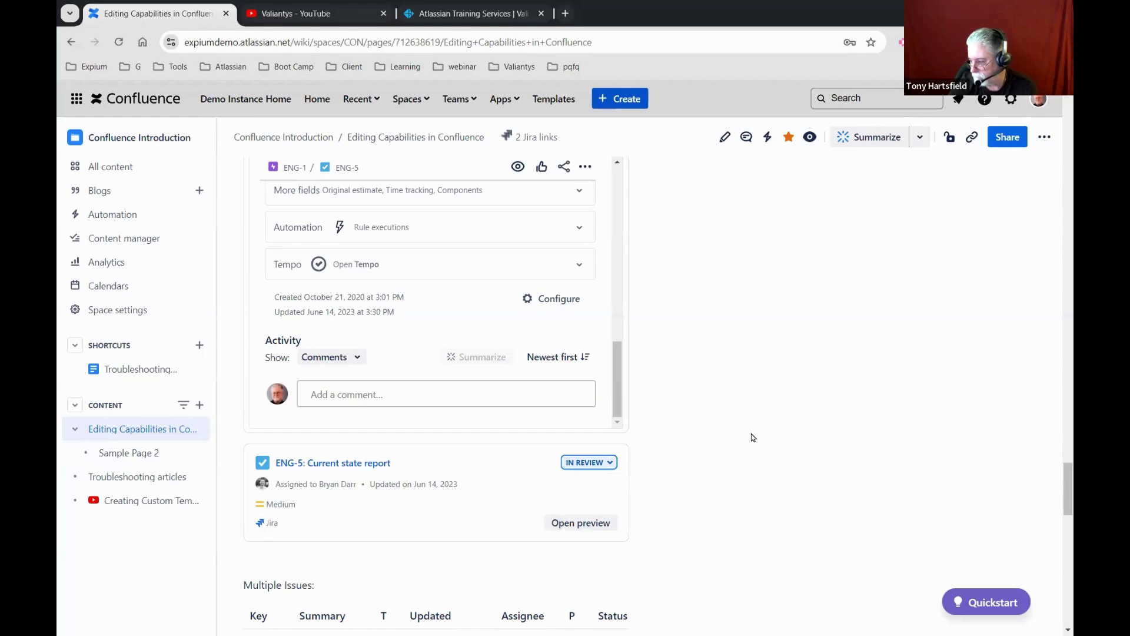
# Examine the Multiple Issues table and the Jira Charts Macro pie chart at the end of the page
pyautogui.scroll(-2, 745, 434)
pyautogui.scroll(-1, 751, 430)
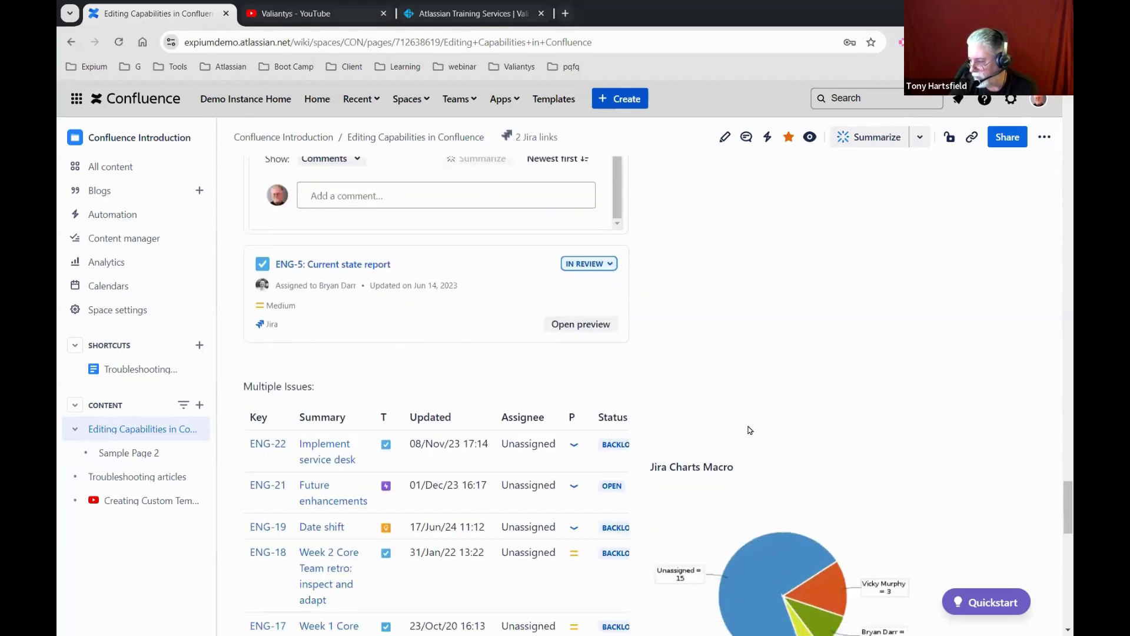
pyautogui.scroll(-1, 754, 423)
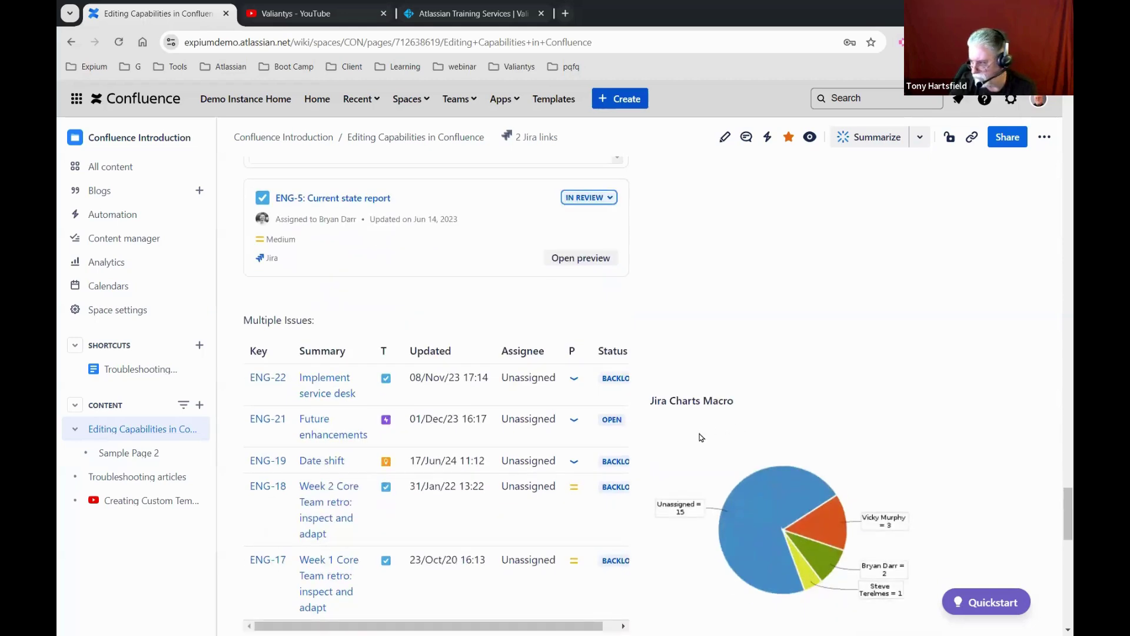
pyautogui.scroll(-1, 326, 570)
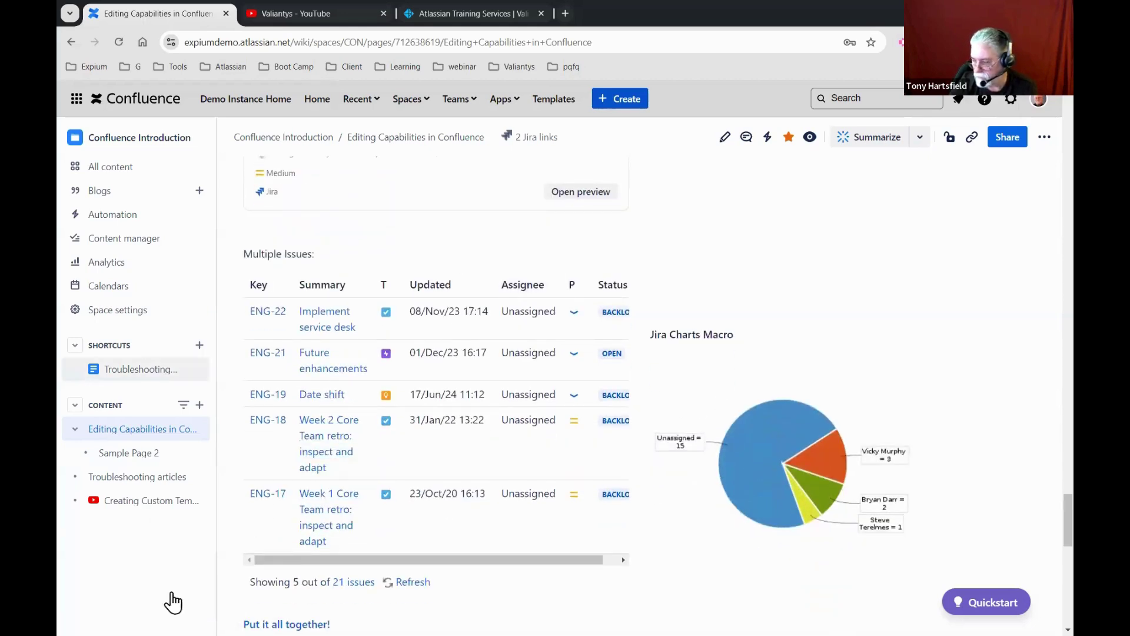
pyautogui.moveTo(428, 609)
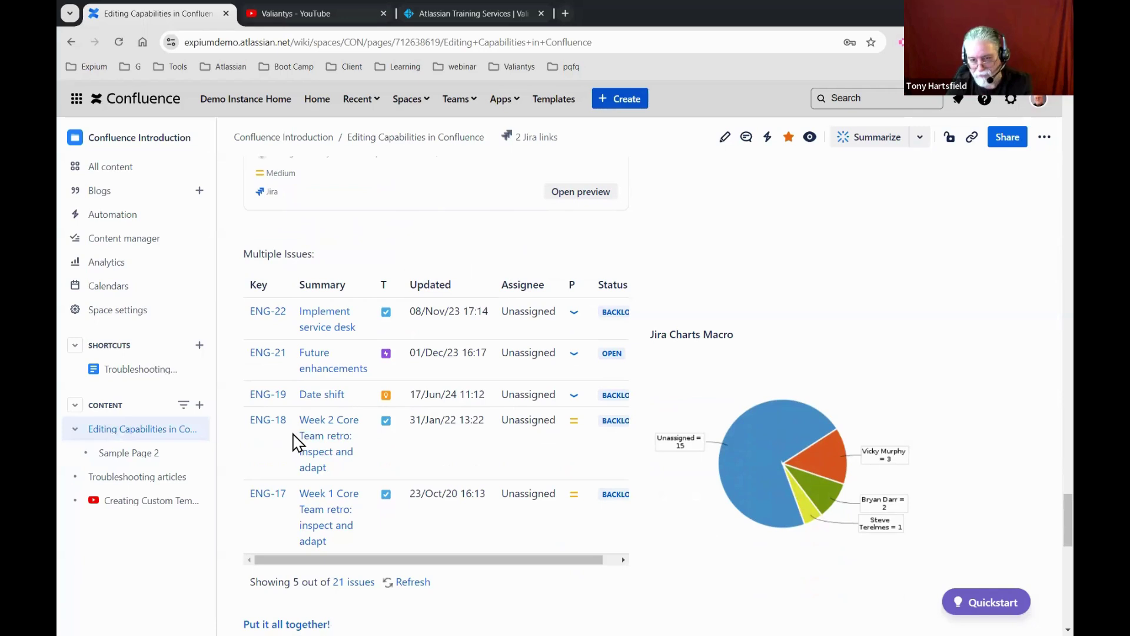
pyautogui.scroll(-2, 761, 345)
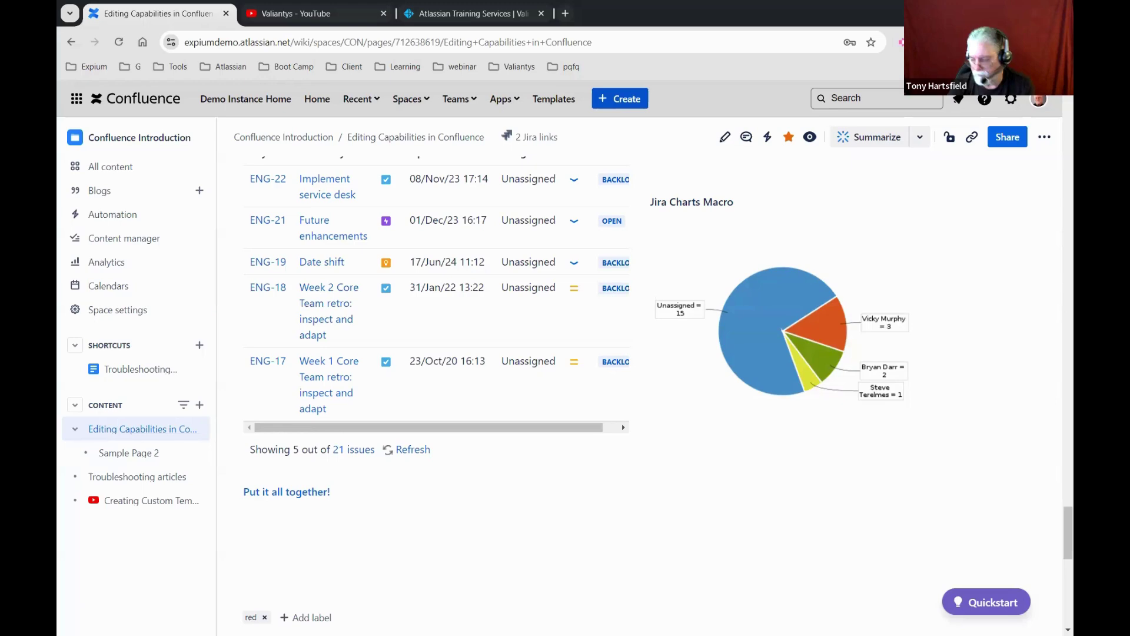
# Go back to the Attachments section and select "Lorem ipsum dolor" in the in-line paragraph to show the Create issue option
pyautogui.scroll(7, 653, 412)
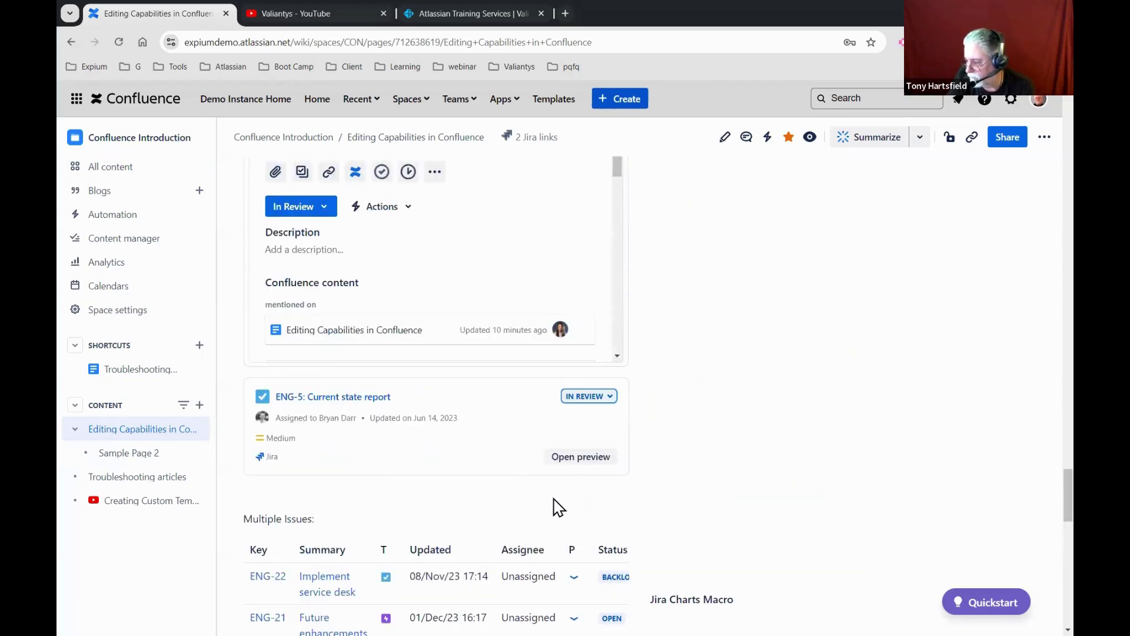
pyautogui.scroll(1, 445, 481)
pyautogui.scroll(2, 446, 488)
pyautogui.scroll(10, 449, 493)
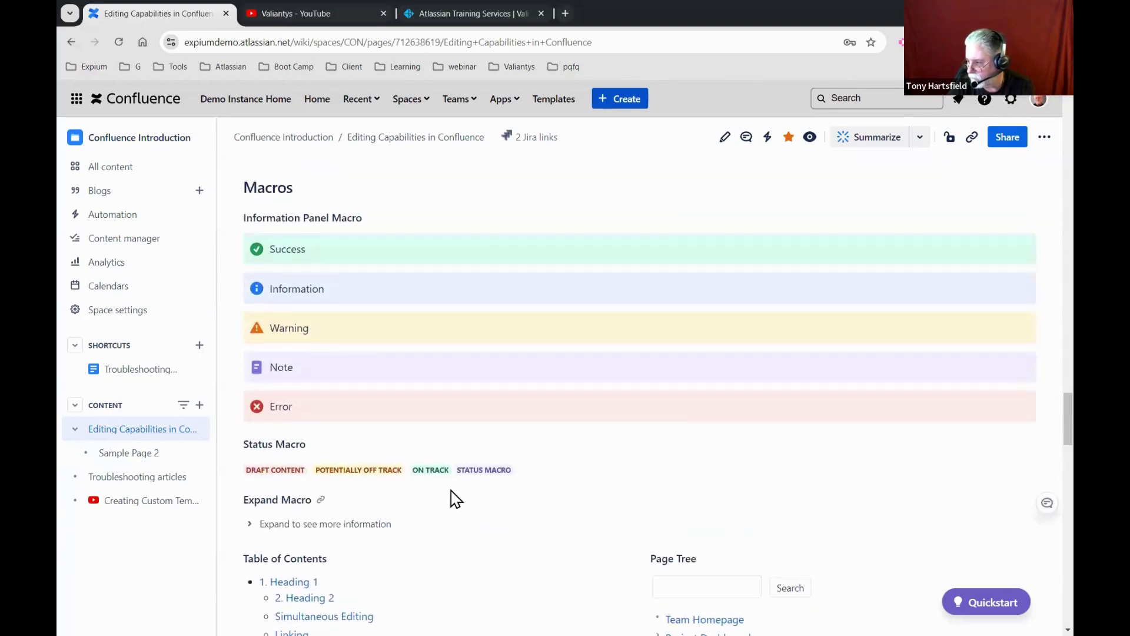
pyautogui.scroll(16, 456, 499)
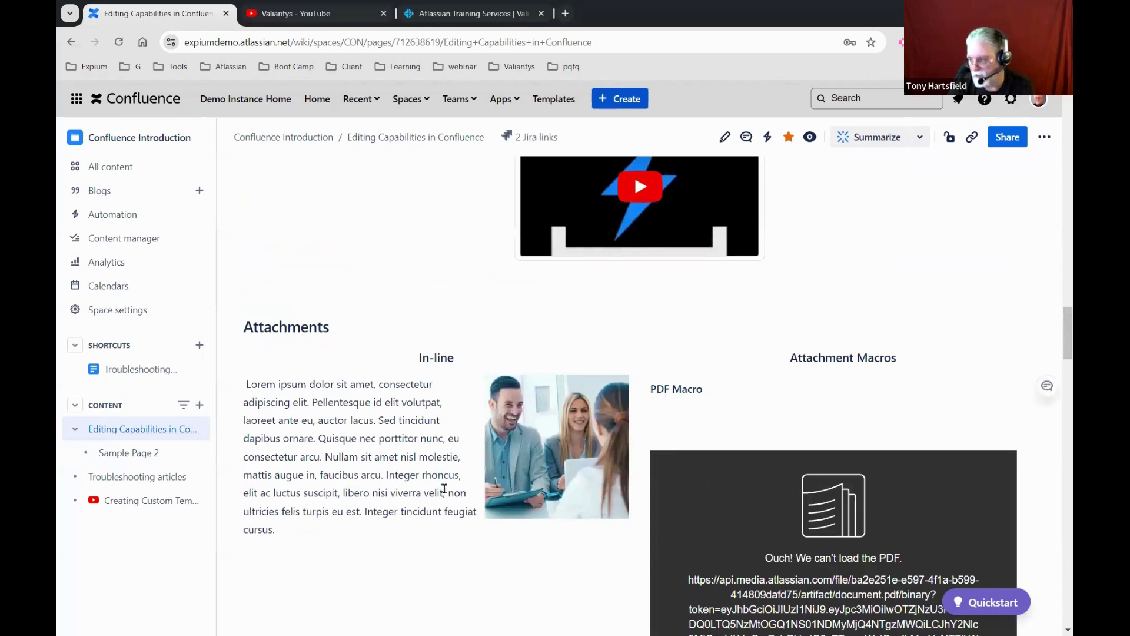
pyautogui.moveTo(244, 384); pyautogui.dragTo(329, 386)
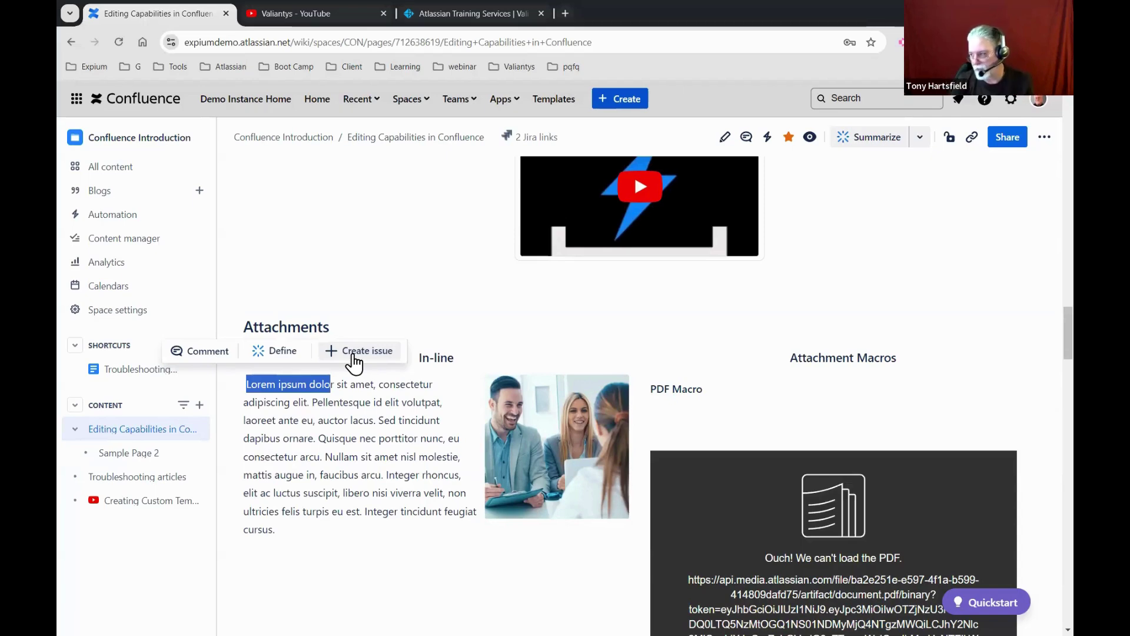
# Select all the data rows of the Team Member and Number of requests table beside Heading 3
pyautogui.scroll(15, 411, 328)
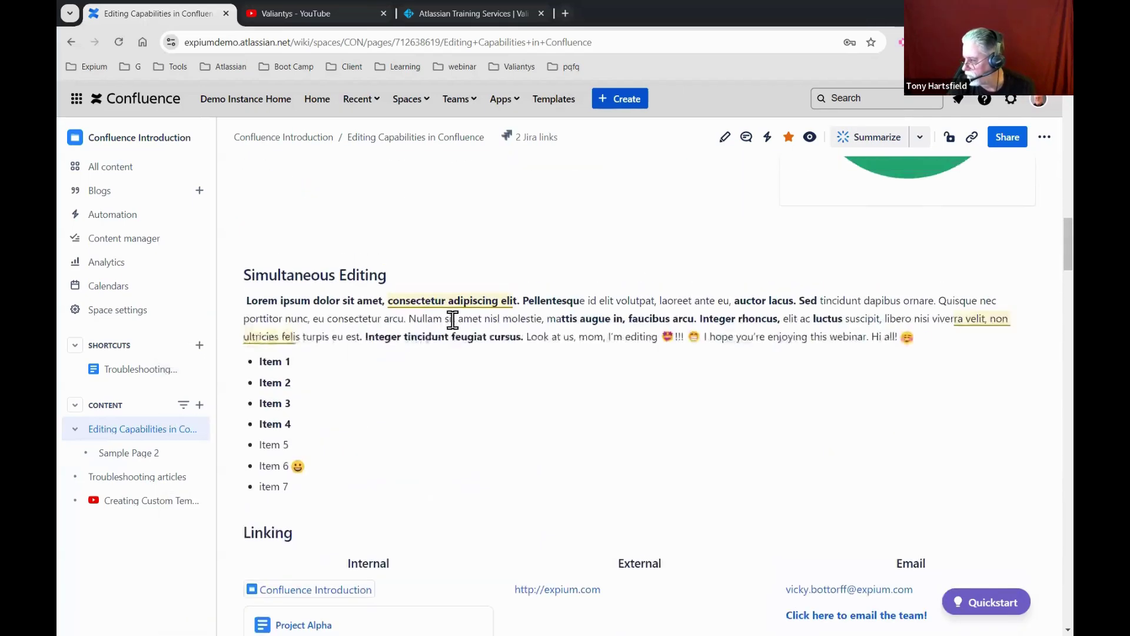
pyautogui.scroll(8, 468, 332)
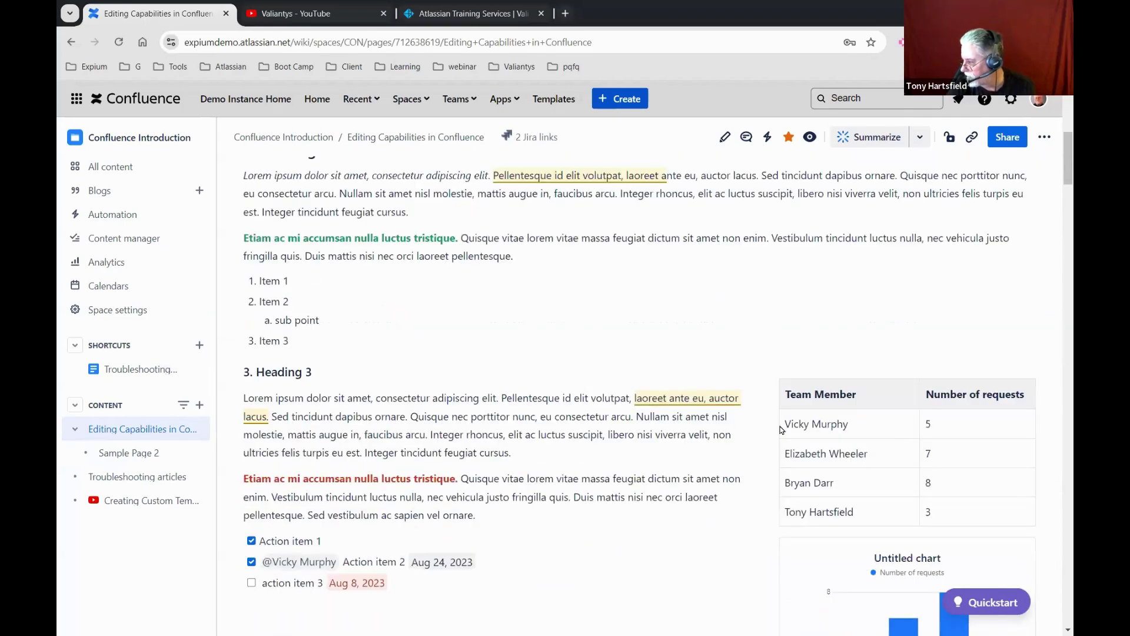
pyautogui.moveTo(786, 427); pyautogui.dragTo(929, 515)
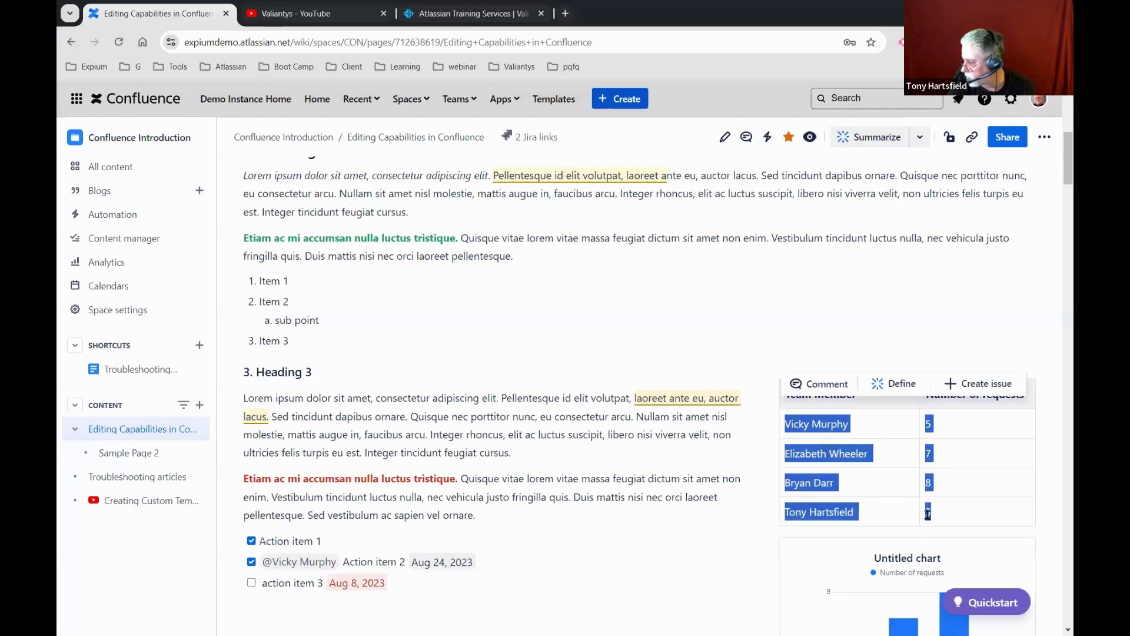
# View the Create issue form for the selected table rows, including its multiple-issues option, and cancel it
pyautogui.click(950, 390)
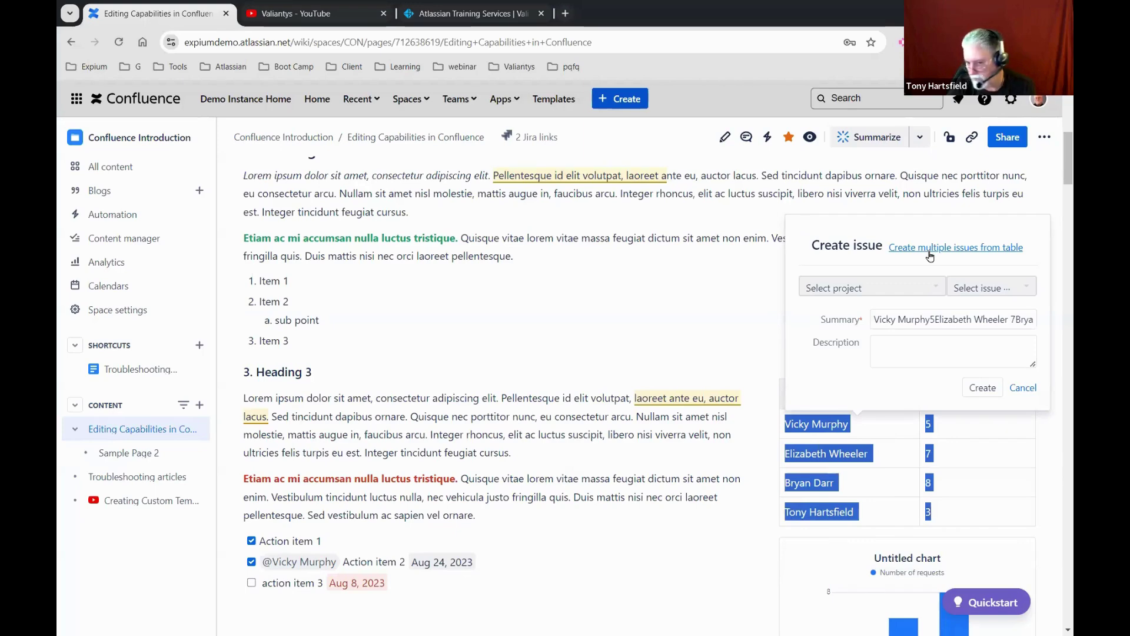
pyautogui.click(1030, 387)
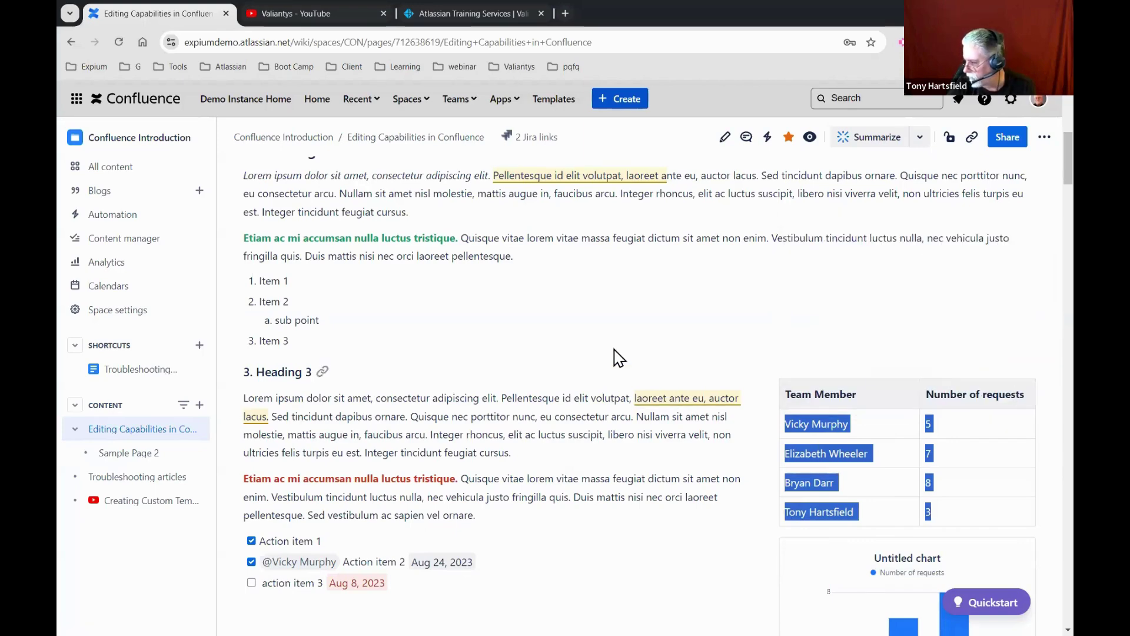
# Open the "Put it all together!" link at the end of the page
pyautogui.scroll(-15, 462, 416)
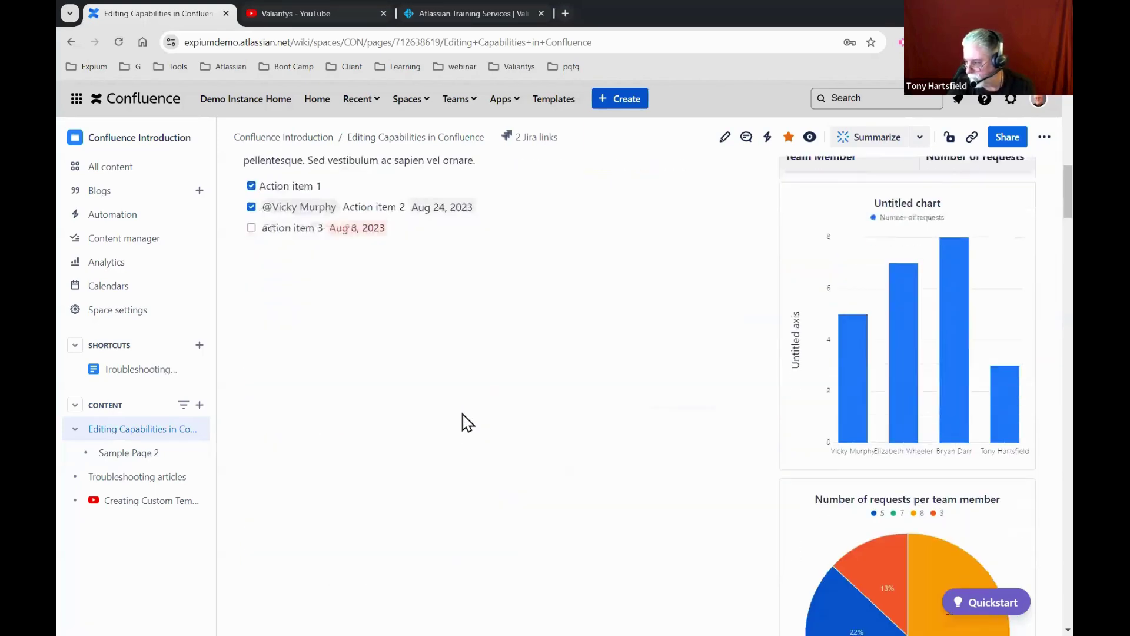
pyautogui.scroll(-15, 462, 424)
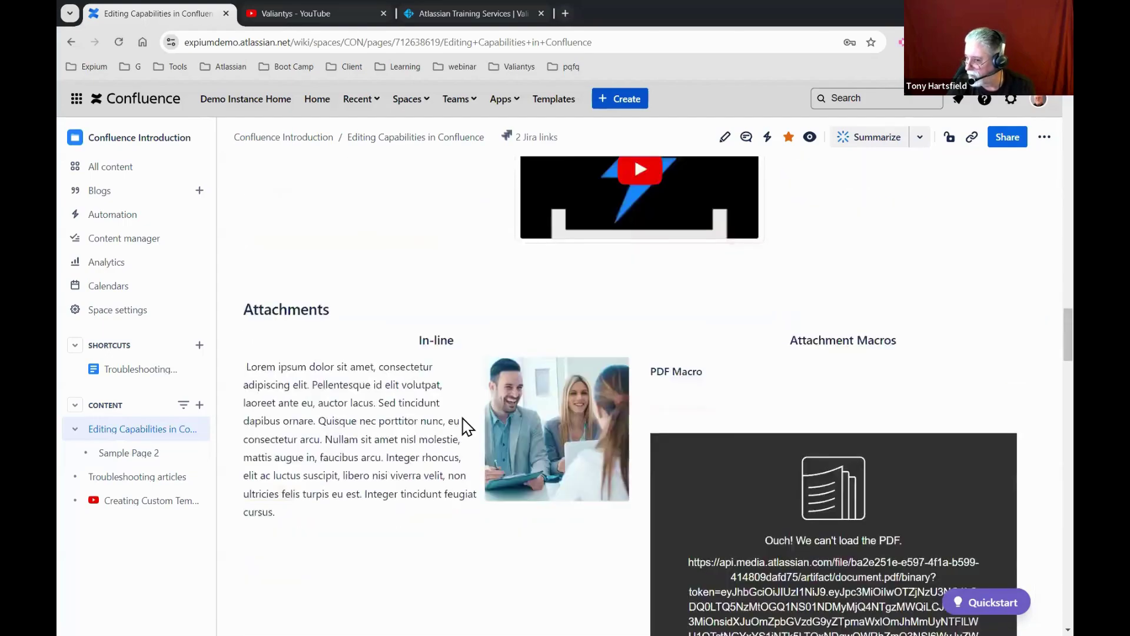
pyautogui.scroll(-15, 467, 426)
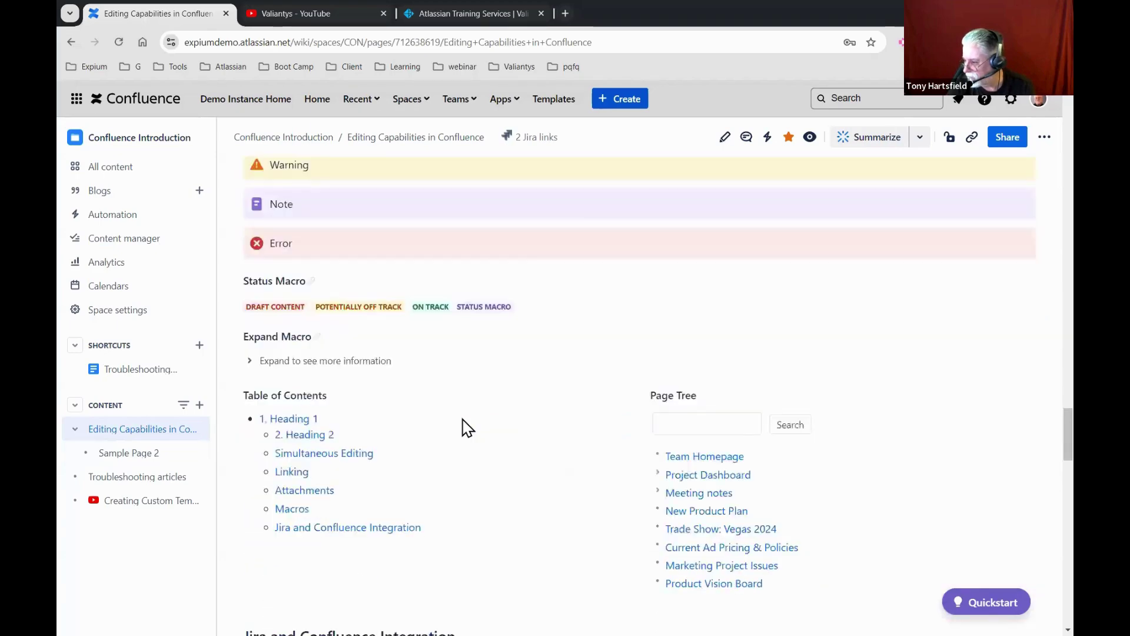
pyautogui.scroll(-6, 465, 429)
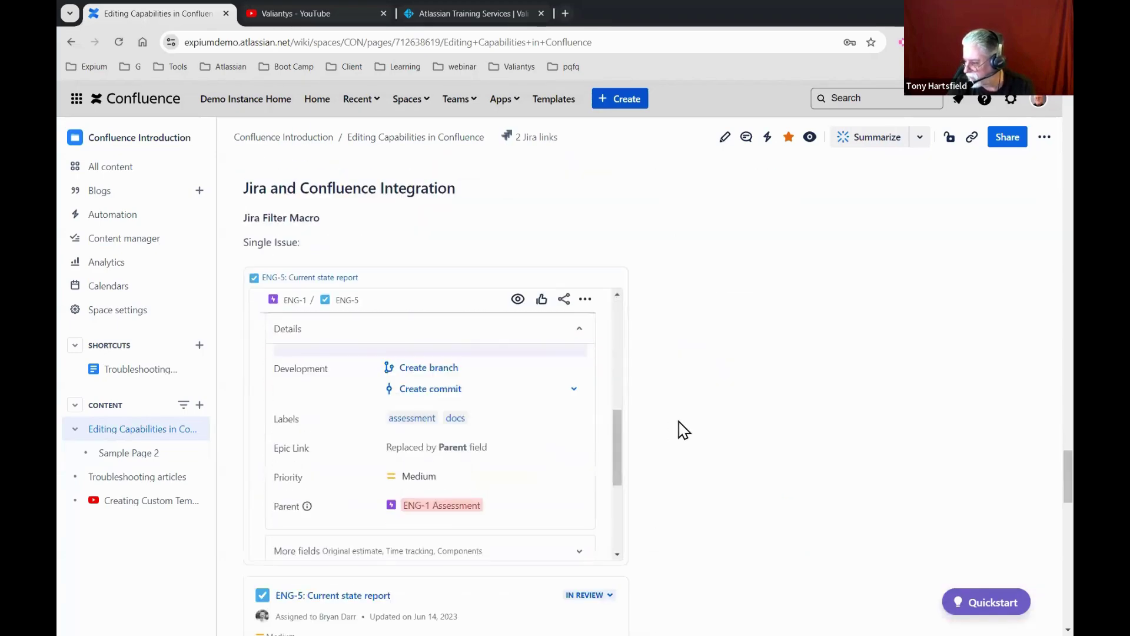
pyautogui.scroll(-7, 680, 430)
pyautogui.scroll(-7, 683, 429)
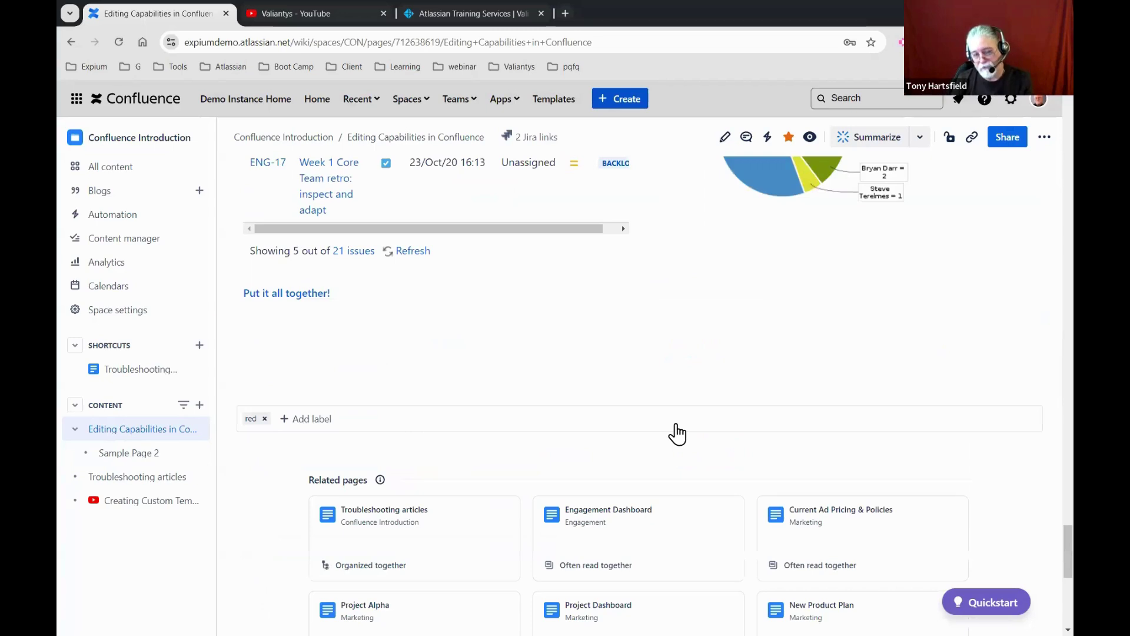
pyautogui.click(250, 293)
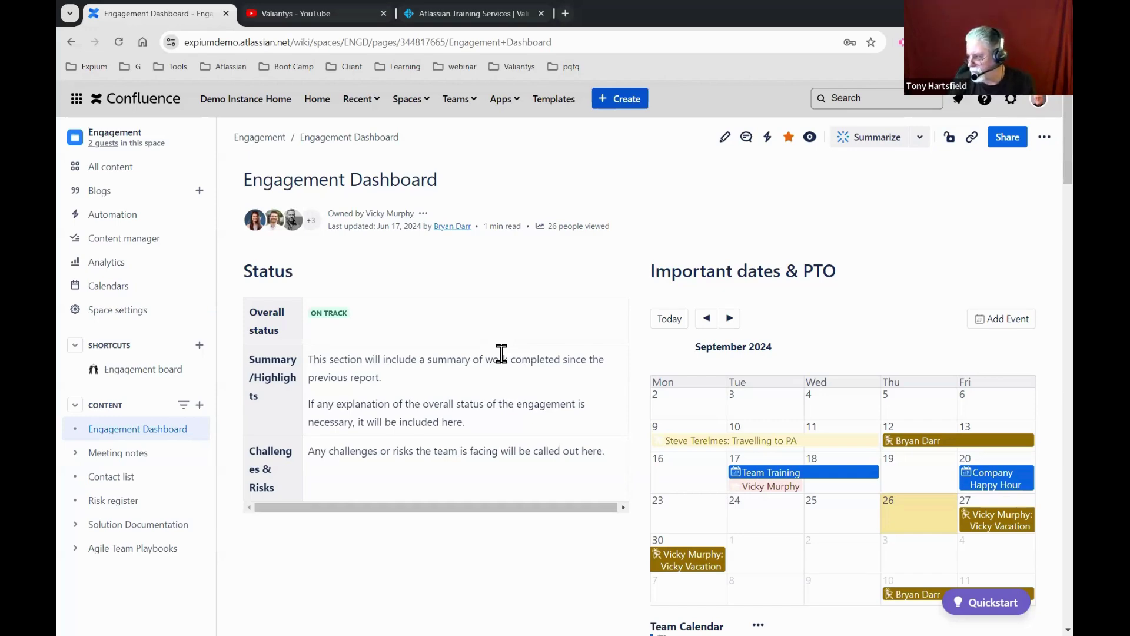
# Examine the Status table and the Important dates & PTO calendar on the Engagement Dashboard
pyautogui.scroll(-3, 527, 530)
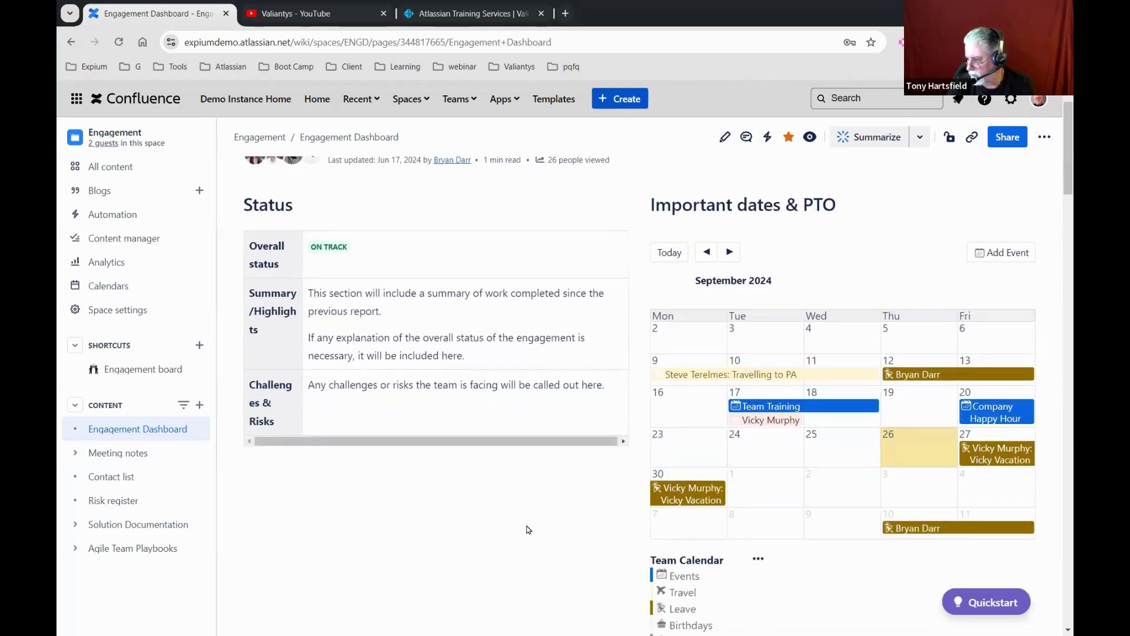
pyautogui.scroll(-1, 521, 527)
pyautogui.scroll(3, 521, 518)
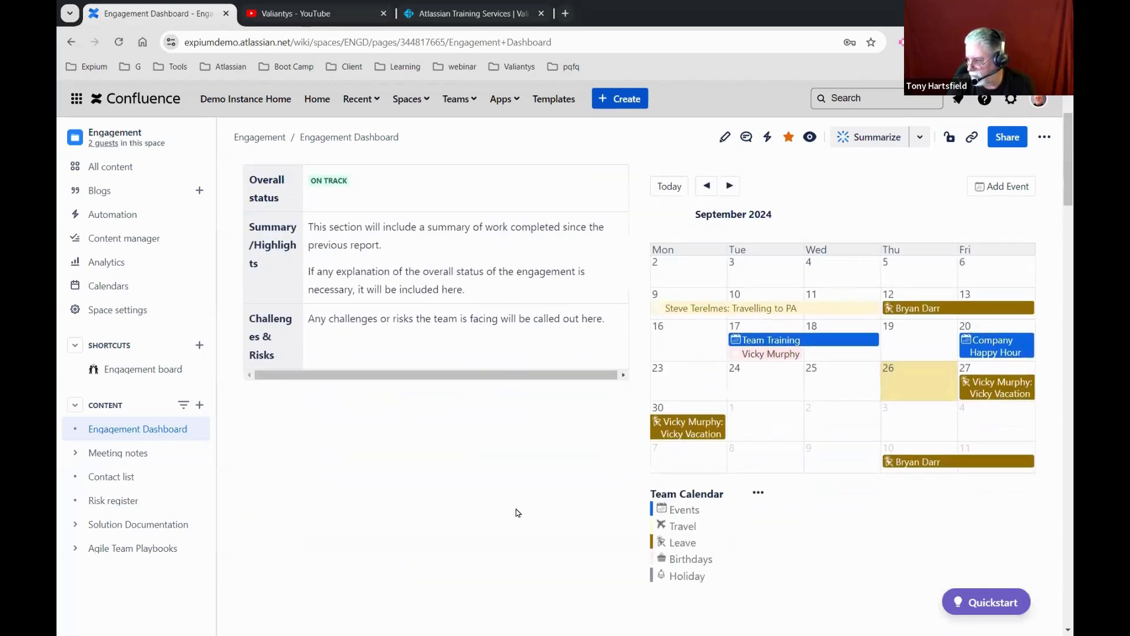
pyautogui.scroll(1, 532, 548)
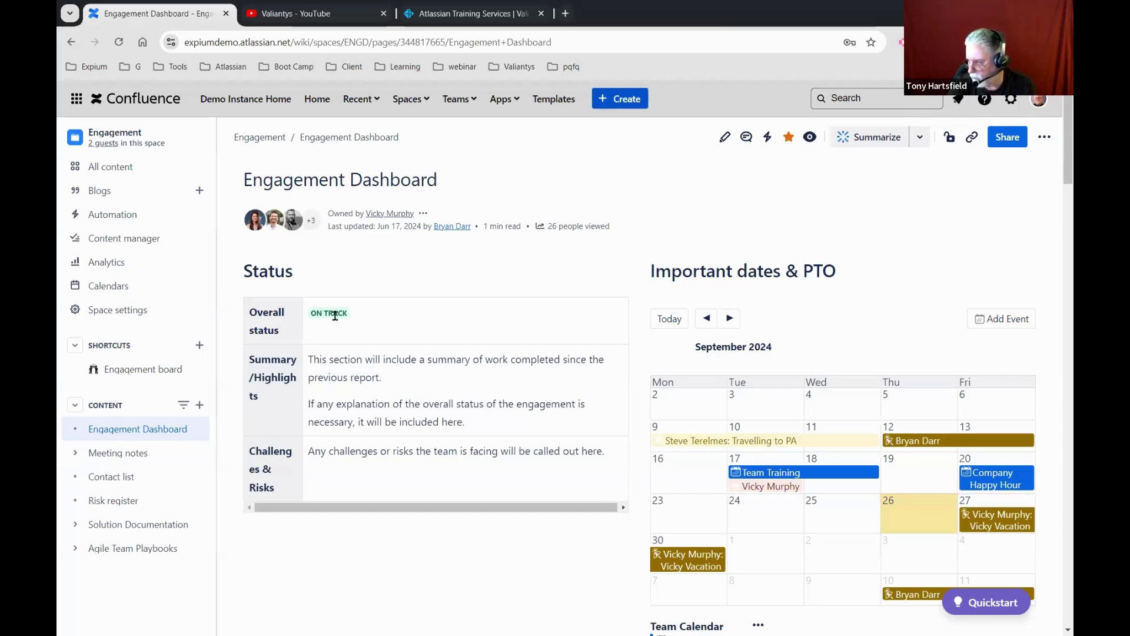
pyautogui.scroll(-2, 405, 372)
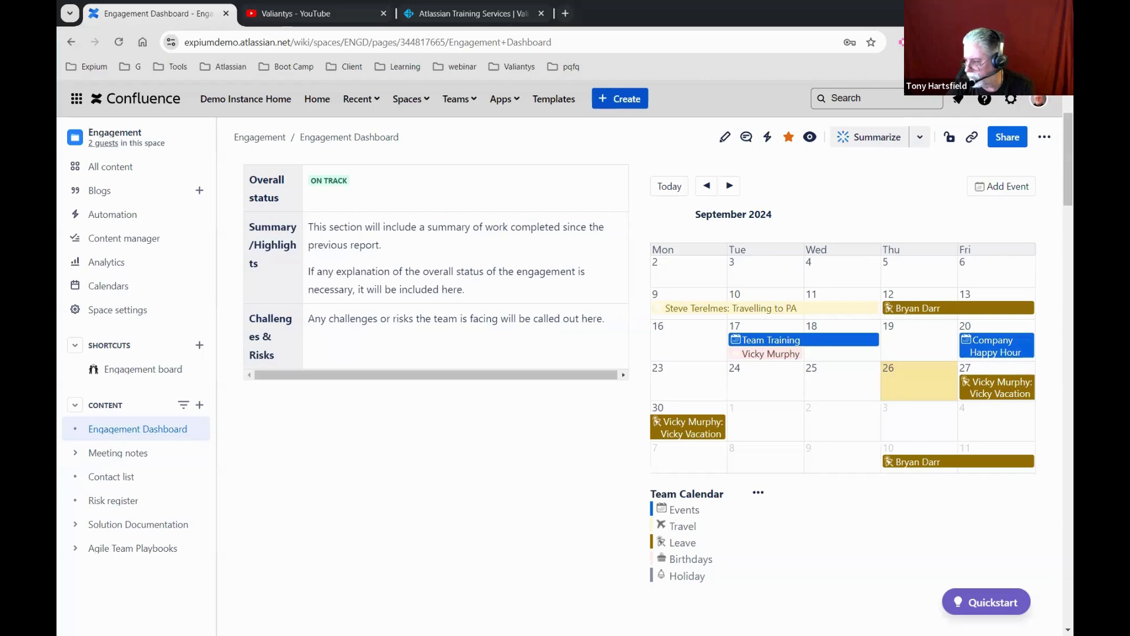
pyautogui.scroll(-5, 433, 522)
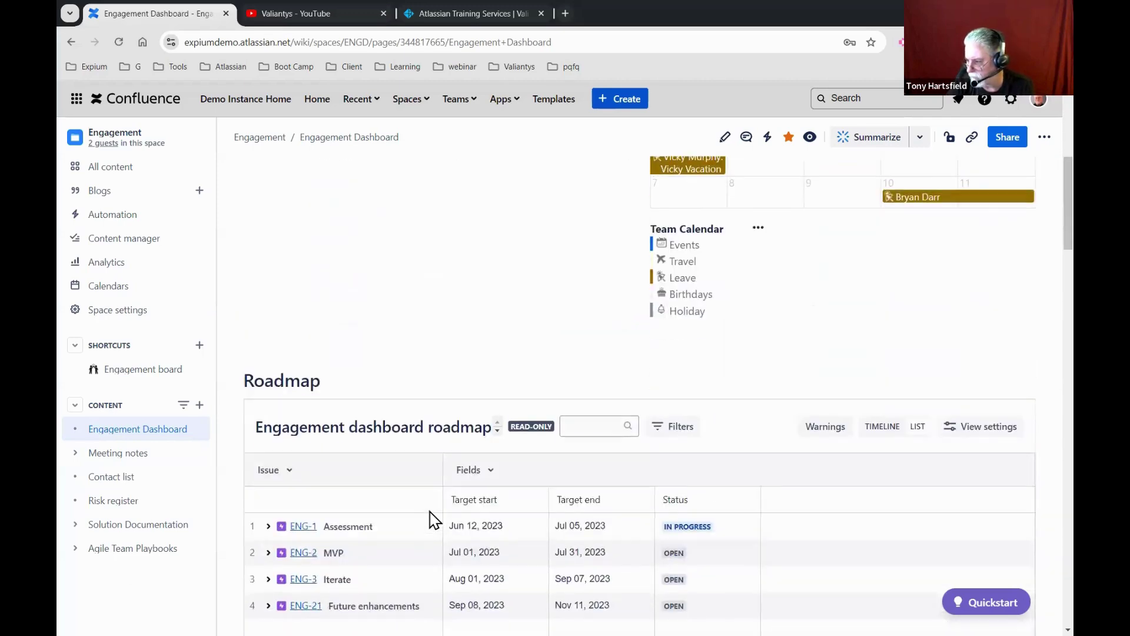
pyautogui.scroll(-2, 432, 520)
pyautogui.scroll(5, 435, 518)
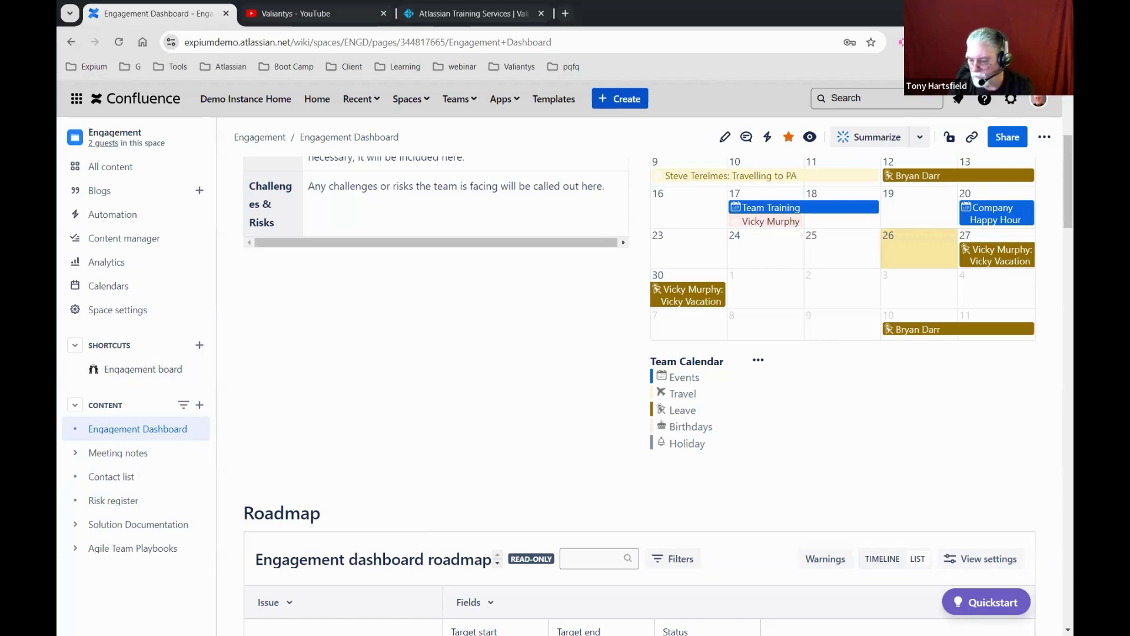
pyautogui.scroll(5, 478, 367)
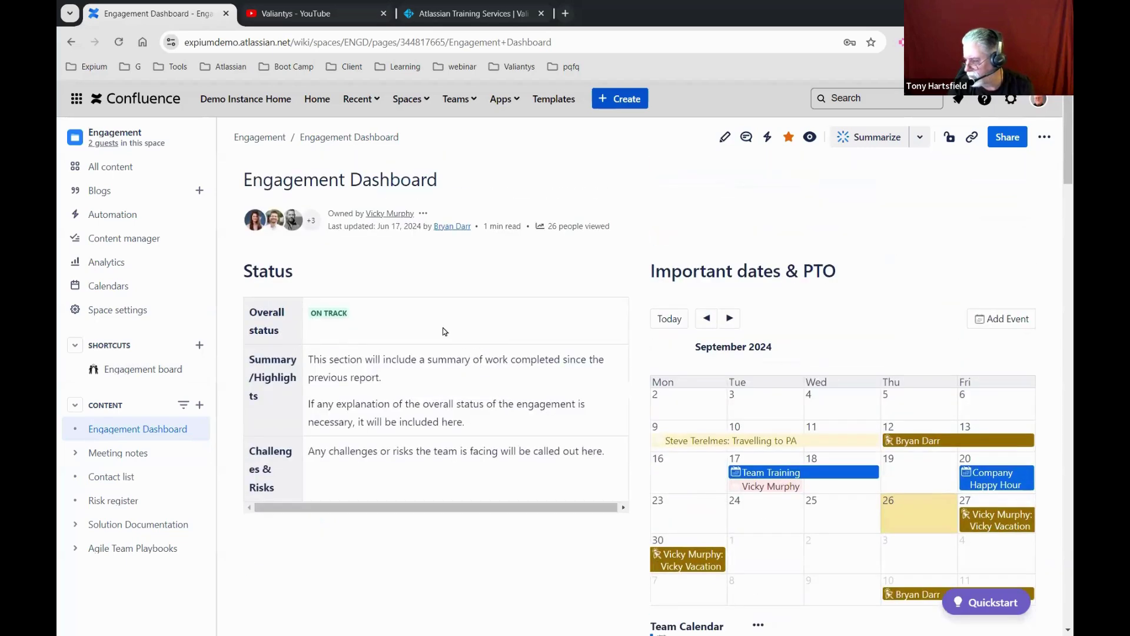
# Expand ENG-1 Assessment in the Engagement dashboard roadmap to view its child issues, and collapse it again
pyautogui.scroll(-2, 766, 389)
pyautogui.scroll(-10, 848, 368)
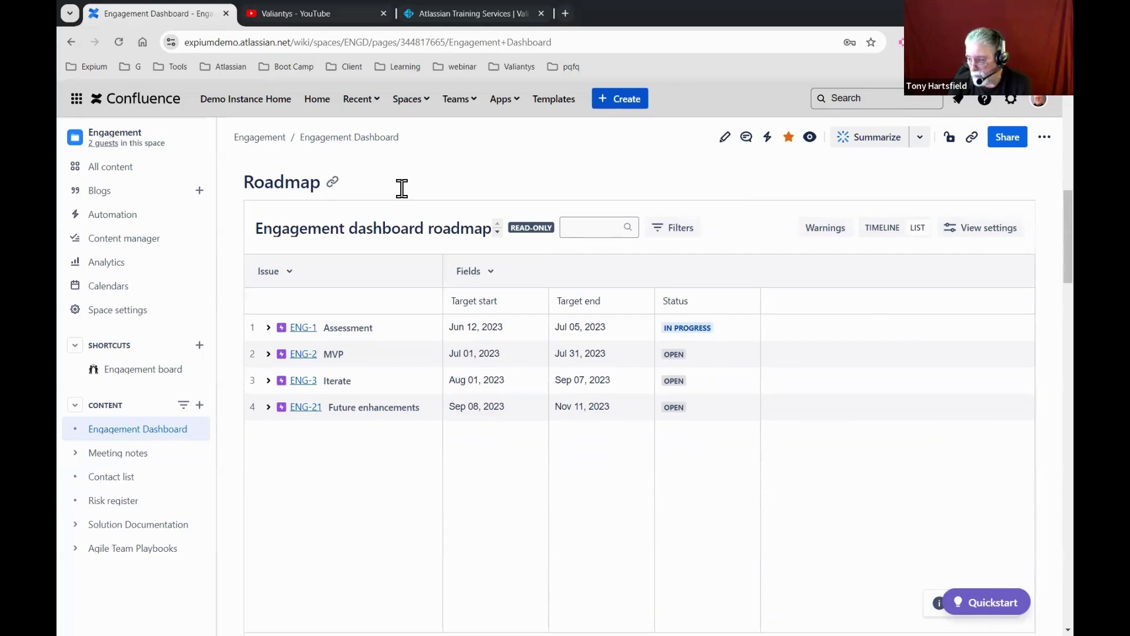
pyautogui.click(269, 327)
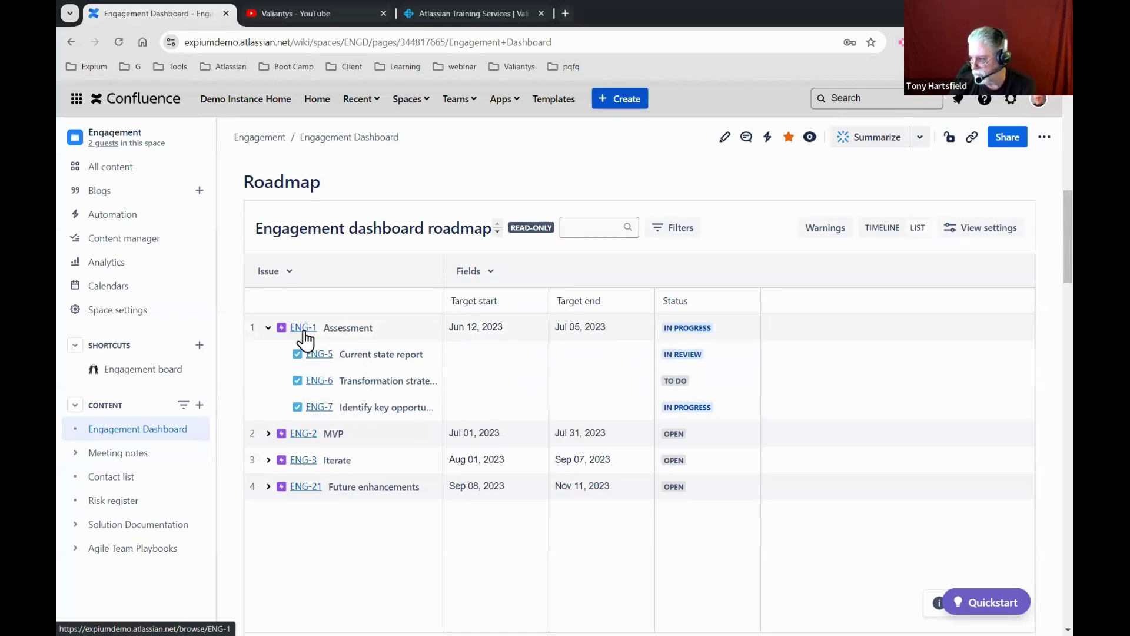
pyautogui.click(267, 328)
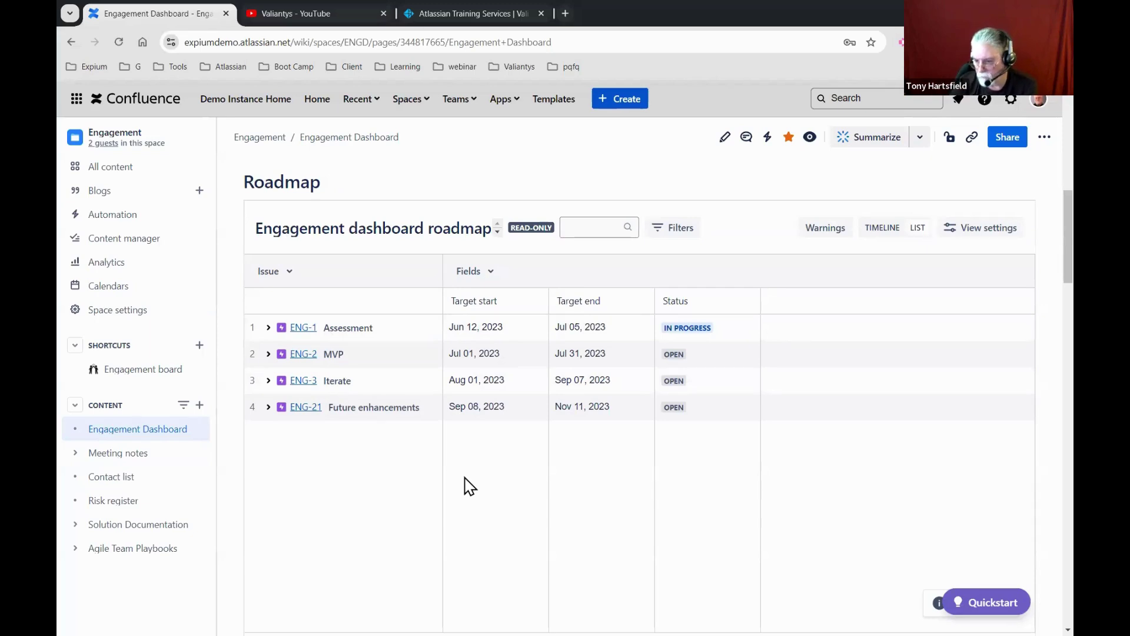
# Examine the Done, In-progress and To do (not in backlog) tables in the Detailed progress section
pyautogui.scroll(-5, 588, 347)
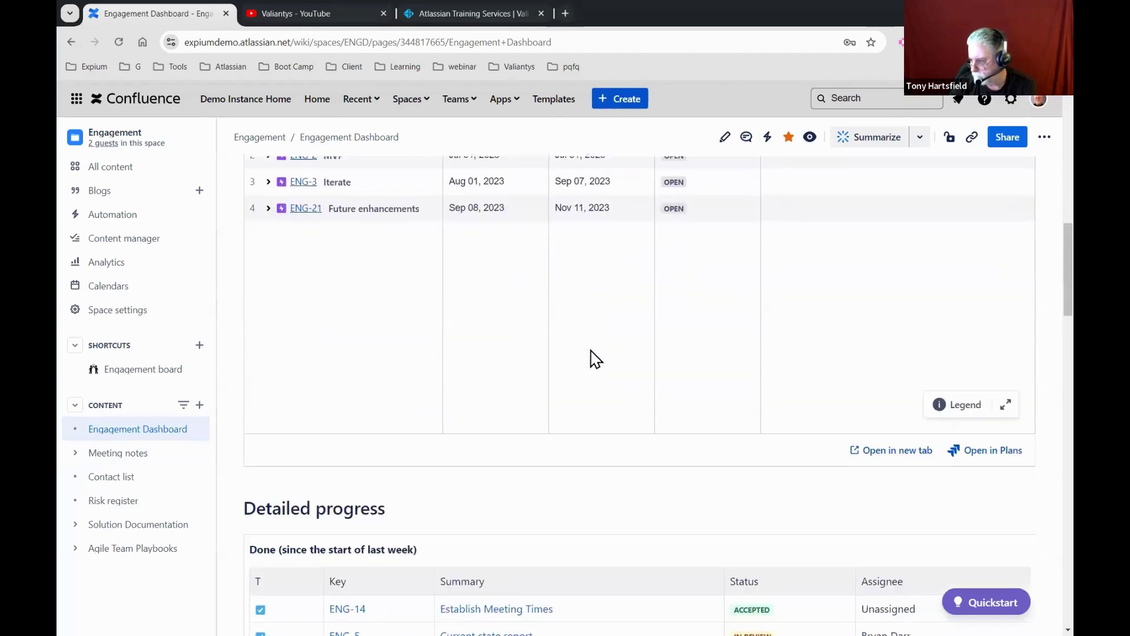
pyautogui.scroll(-3, 591, 356)
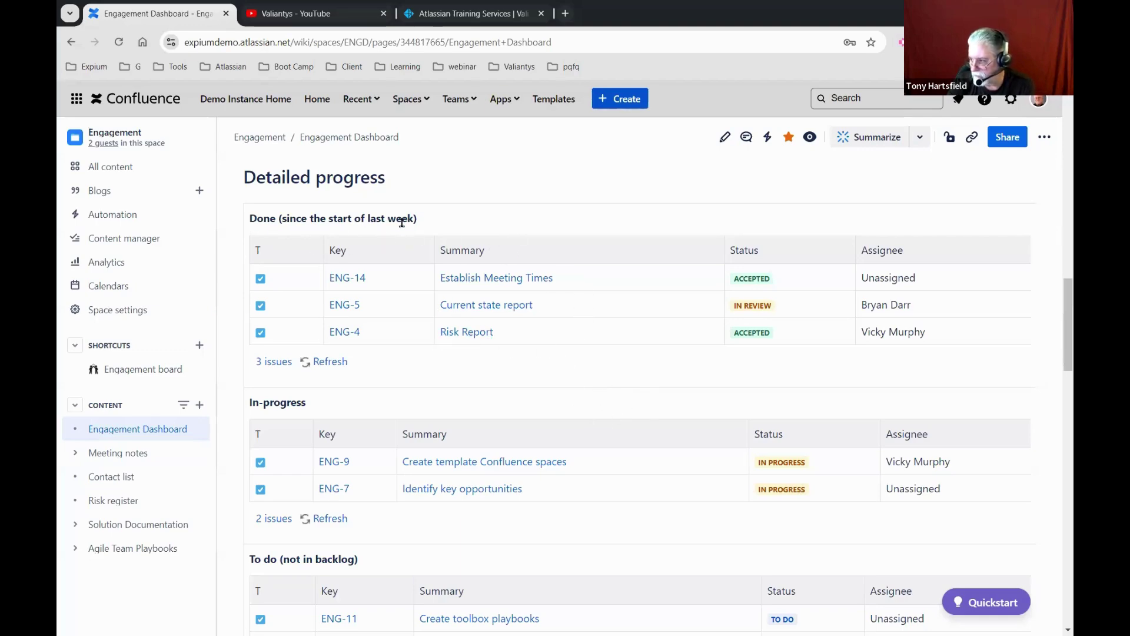
pyautogui.scroll(-2, 547, 297)
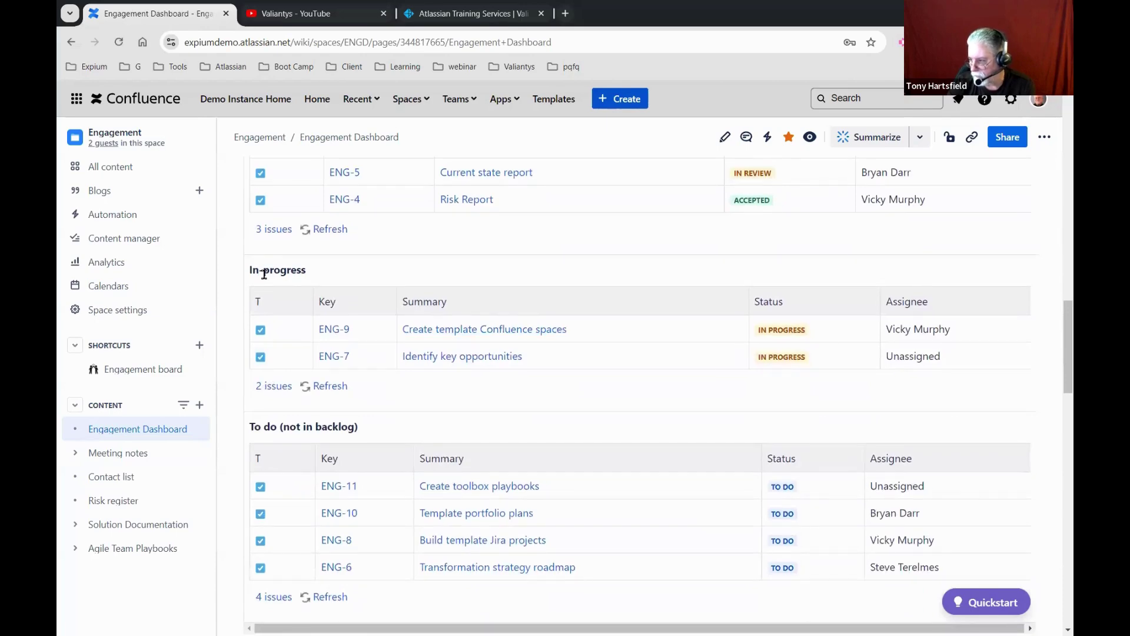
pyautogui.scroll(-1, 529, 314)
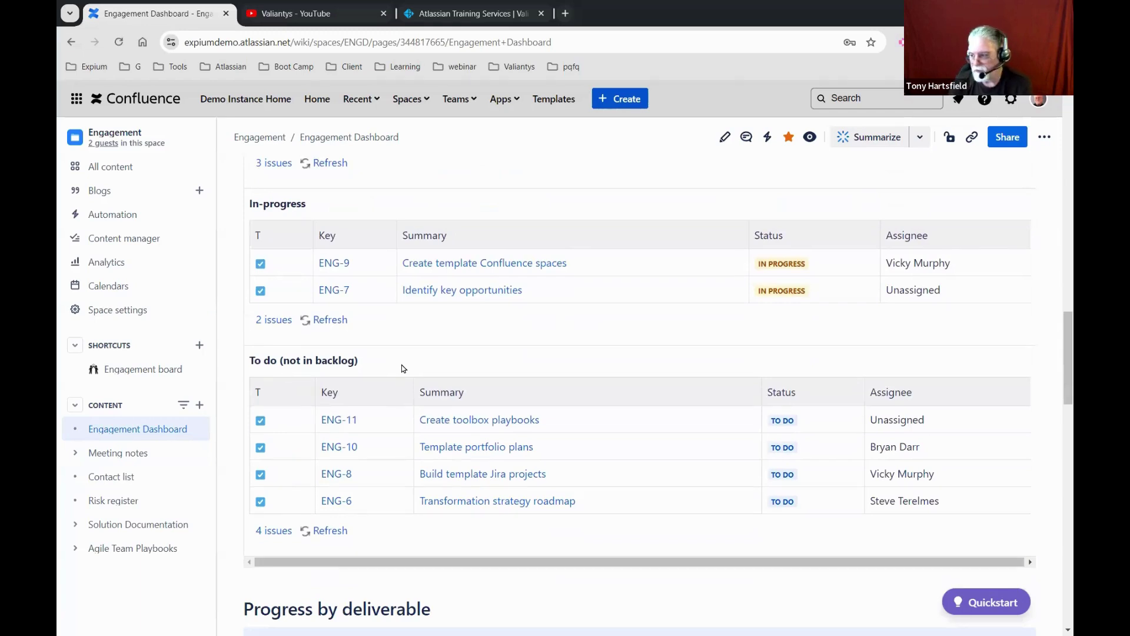
pyautogui.moveTo(358, 362); pyautogui.dragTo(310, 372)
pyautogui.click(371, 359)
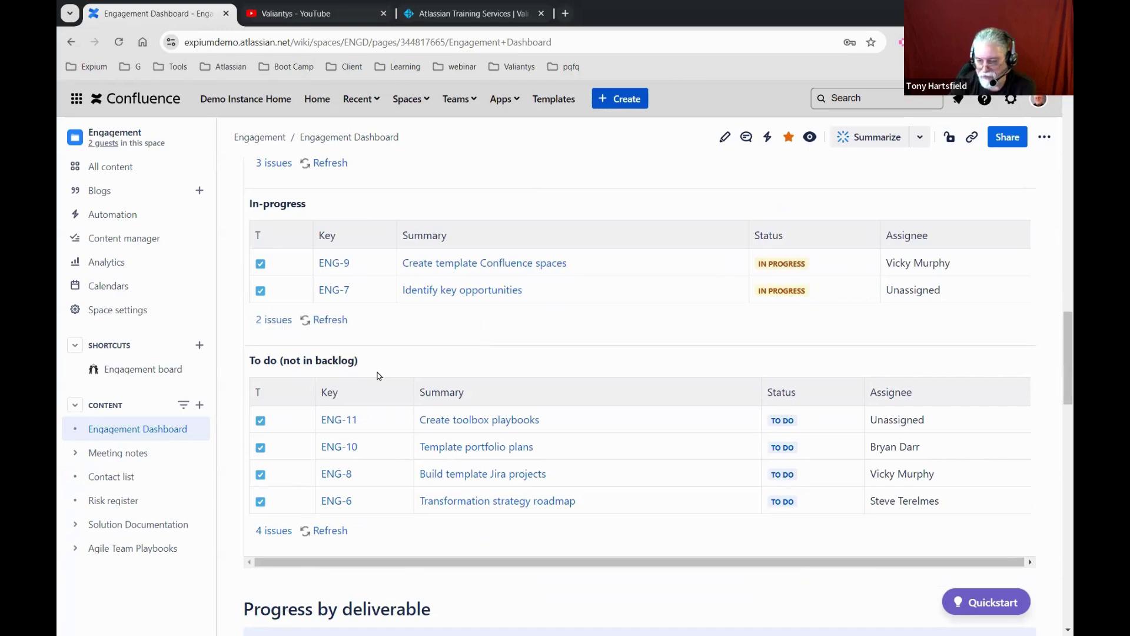
# Examine the Training and Inspect and Adapt issue tables and their pie charts under Progress by deliverable
pyautogui.scroll(-6, 391, 342)
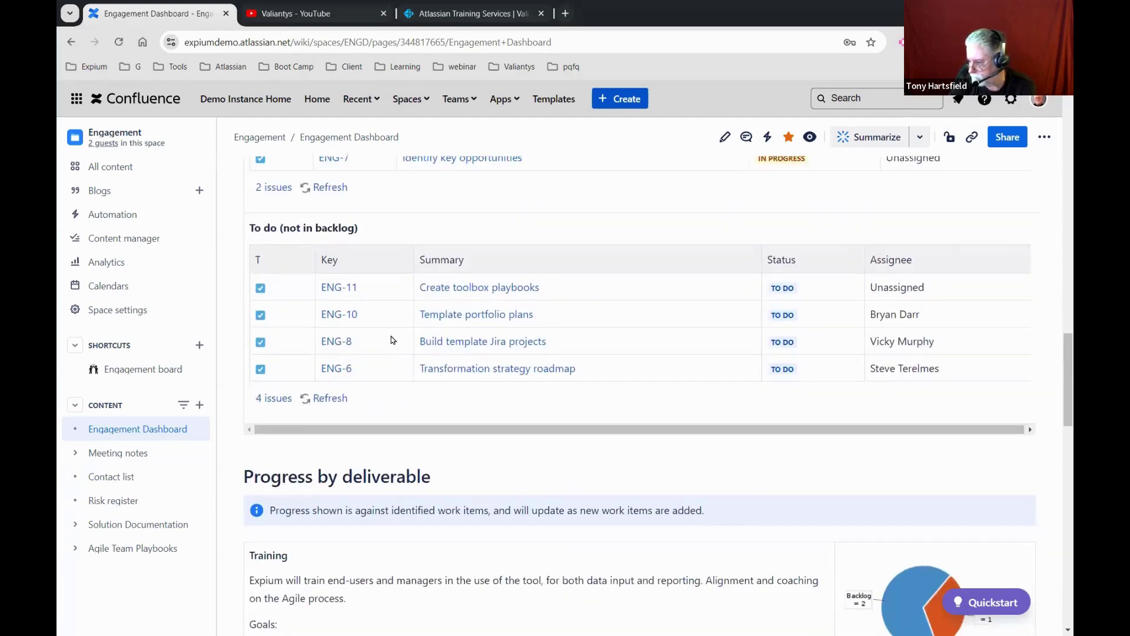
pyautogui.scroll(-1, 401, 348)
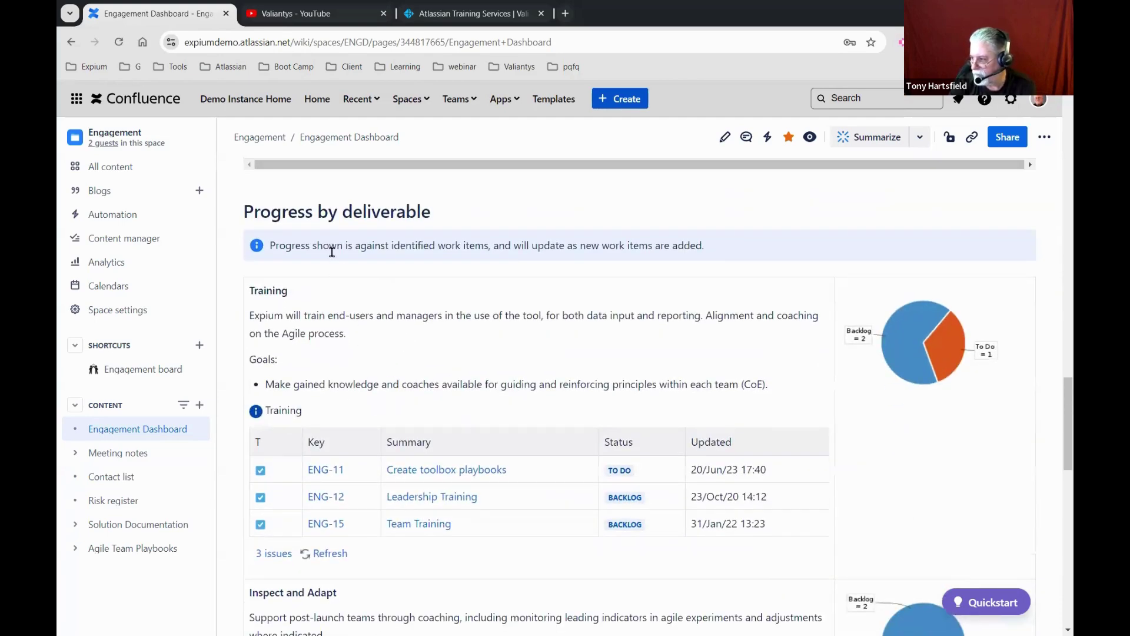
pyautogui.scroll(-1, 332, 249)
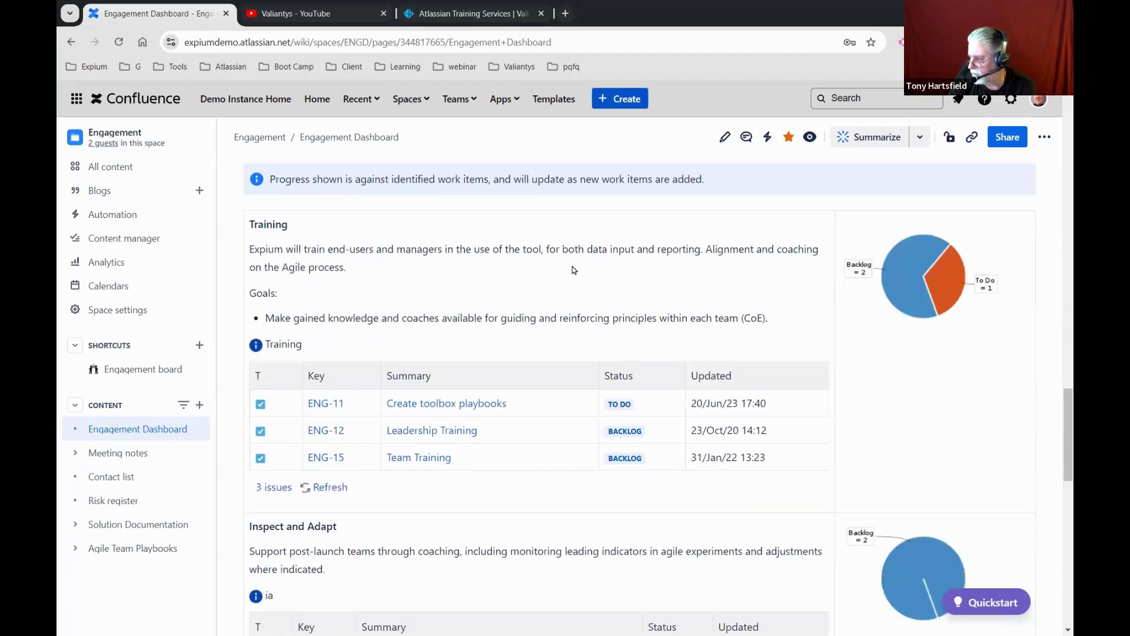
pyautogui.scroll(-1, 434, 255)
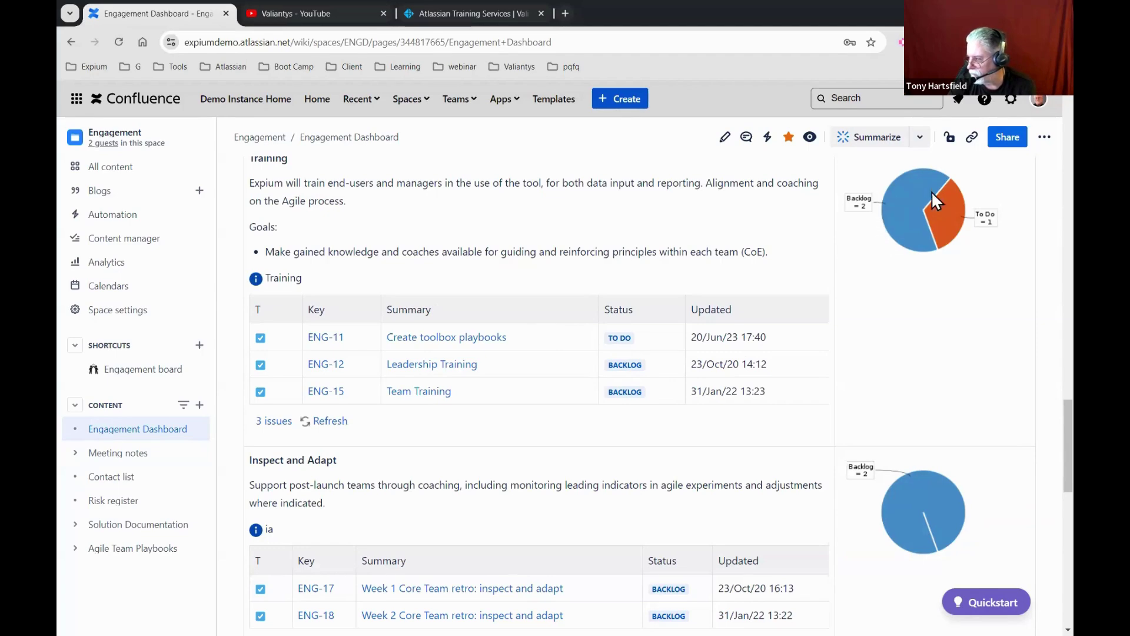
pyautogui.scroll(-5, 935, 216)
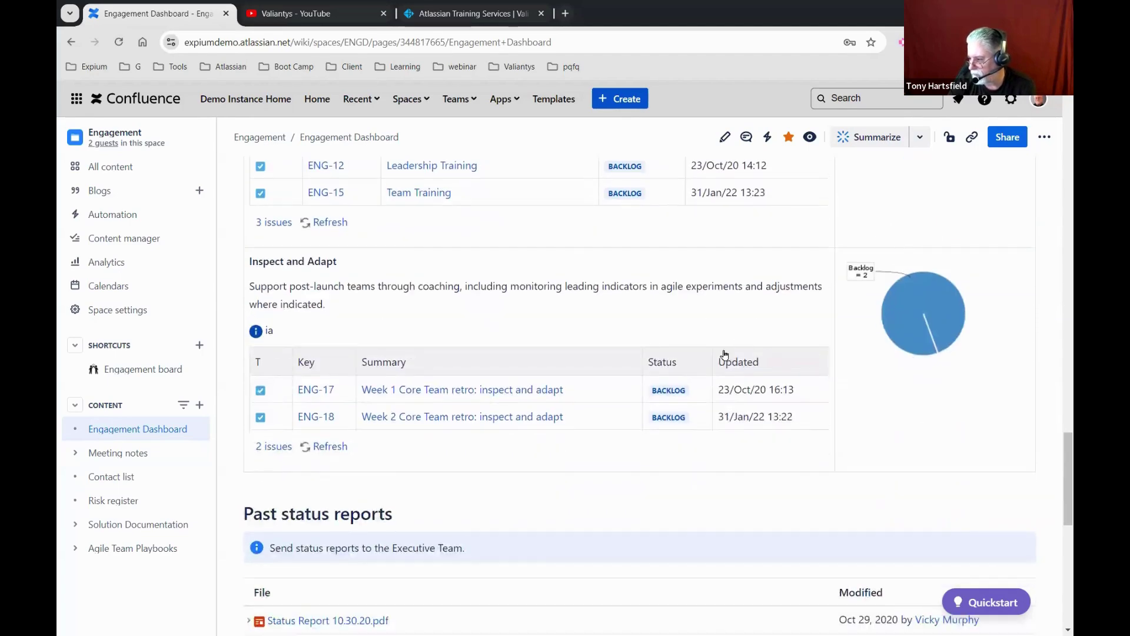
# Review the Past status reports file list and expand the Example SOW text below it
pyautogui.scroll(-2, 724, 357)
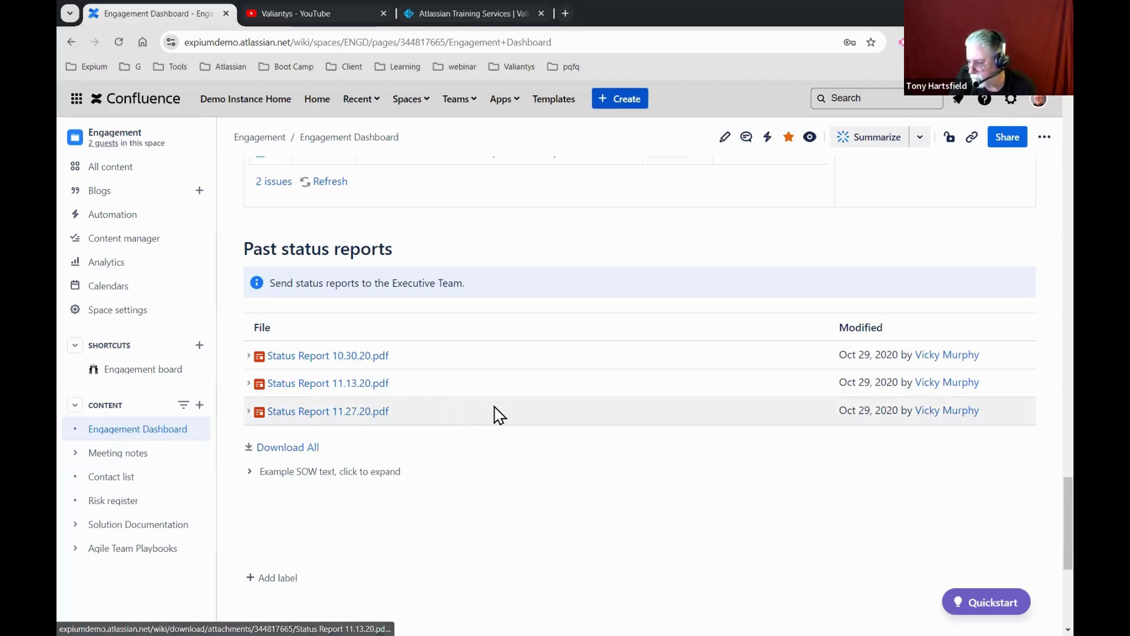
pyautogui.scroll(-2, 498, 418)
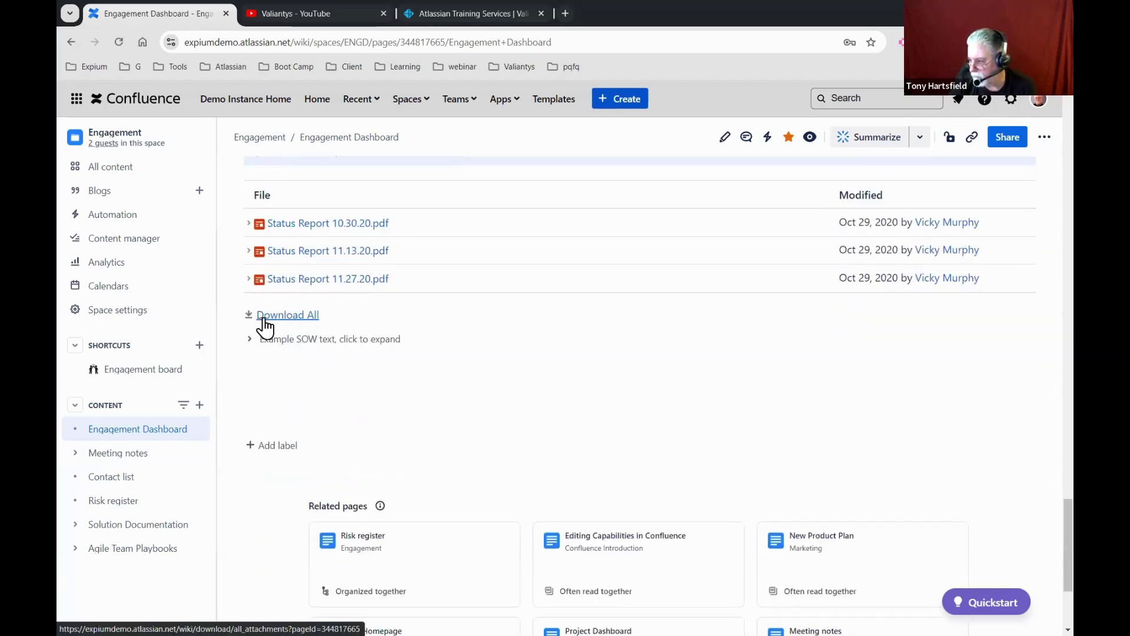
pyautogui.scroll(-1, 541, 402)
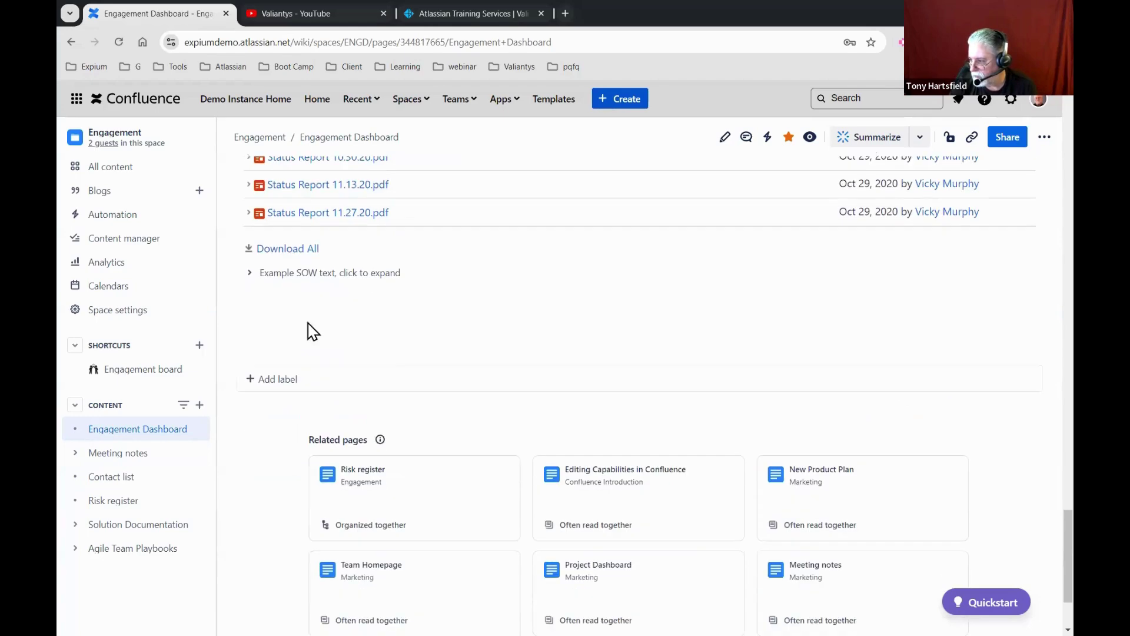
pyautogui.click(246, 275)
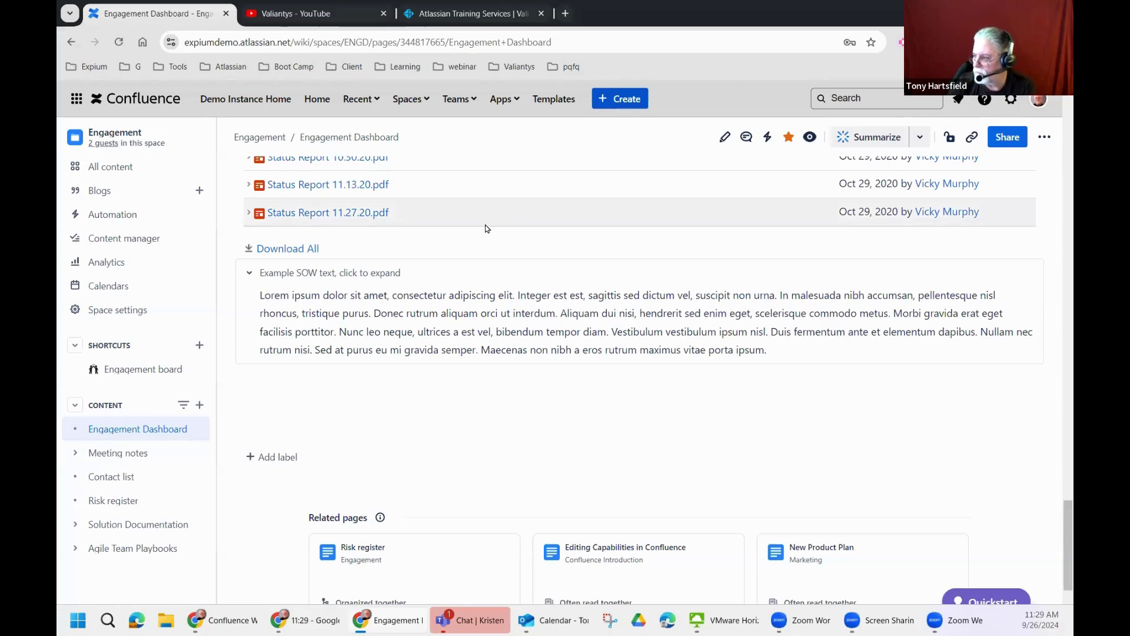
# Switch to the Marketing space and view its home page with the page tree and Recent updates
pyautogui.click(405, 105)
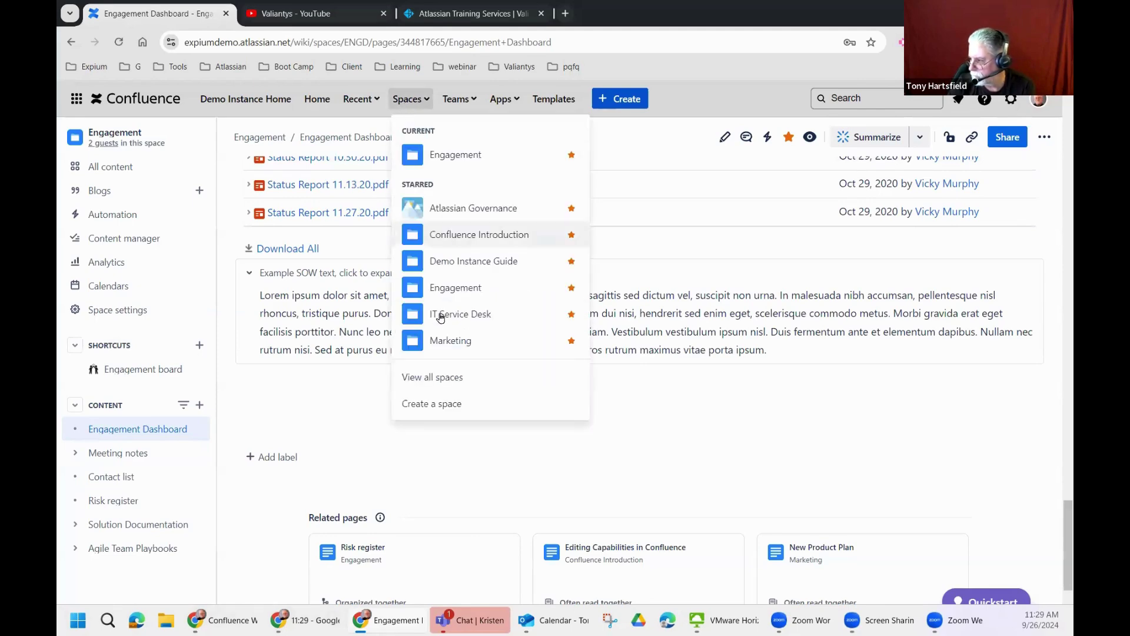
pyautogui.click(450, 340)
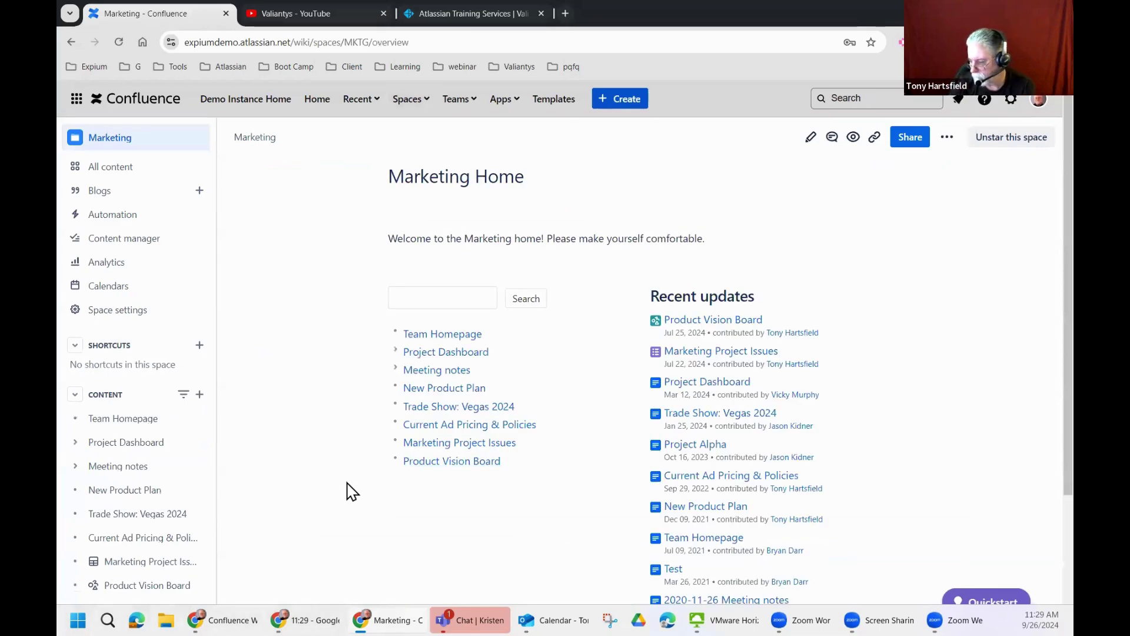
pyautogui.scroll(-3, 321, 468)
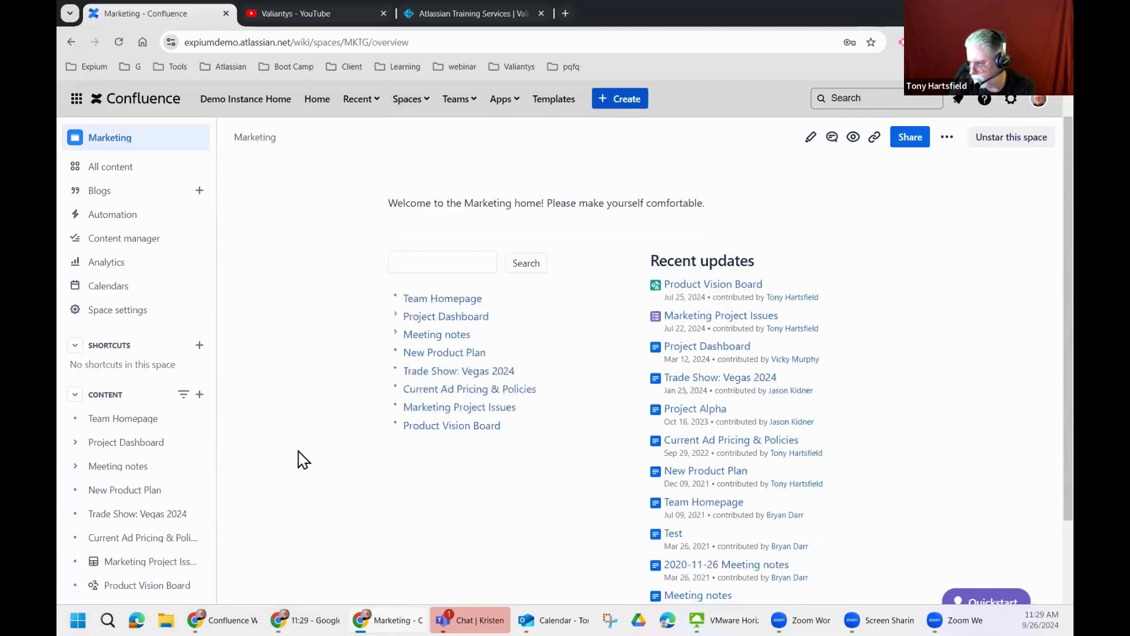
# Open the Marketing Team Homepage and switch to the Engagement space
pyautogui.click(118, 419)
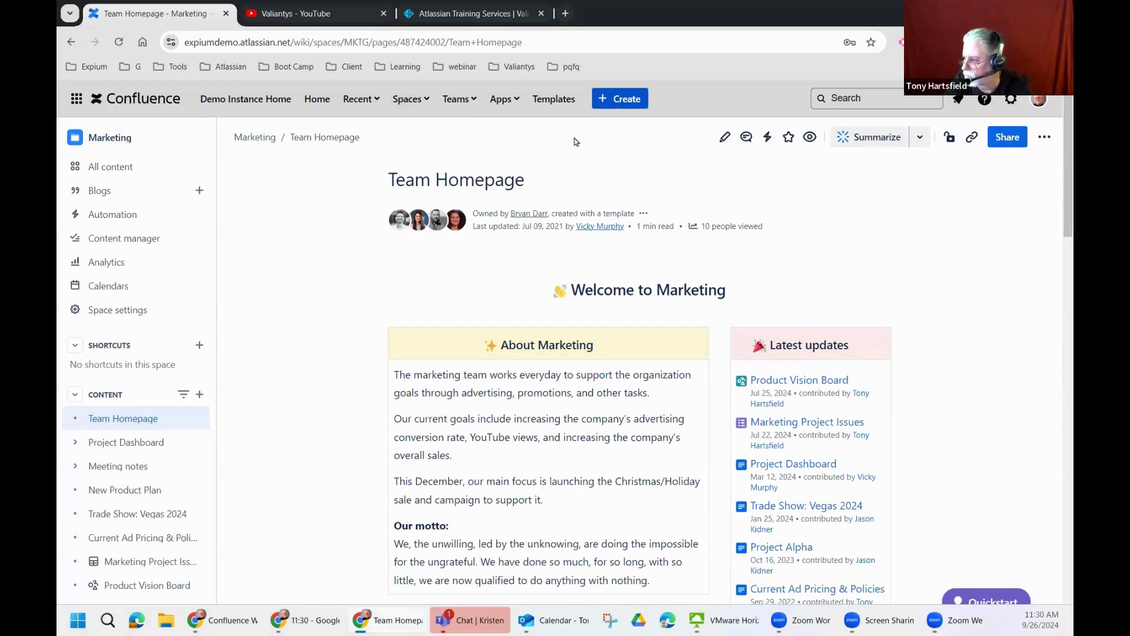
pyautogui.click(408, 100)
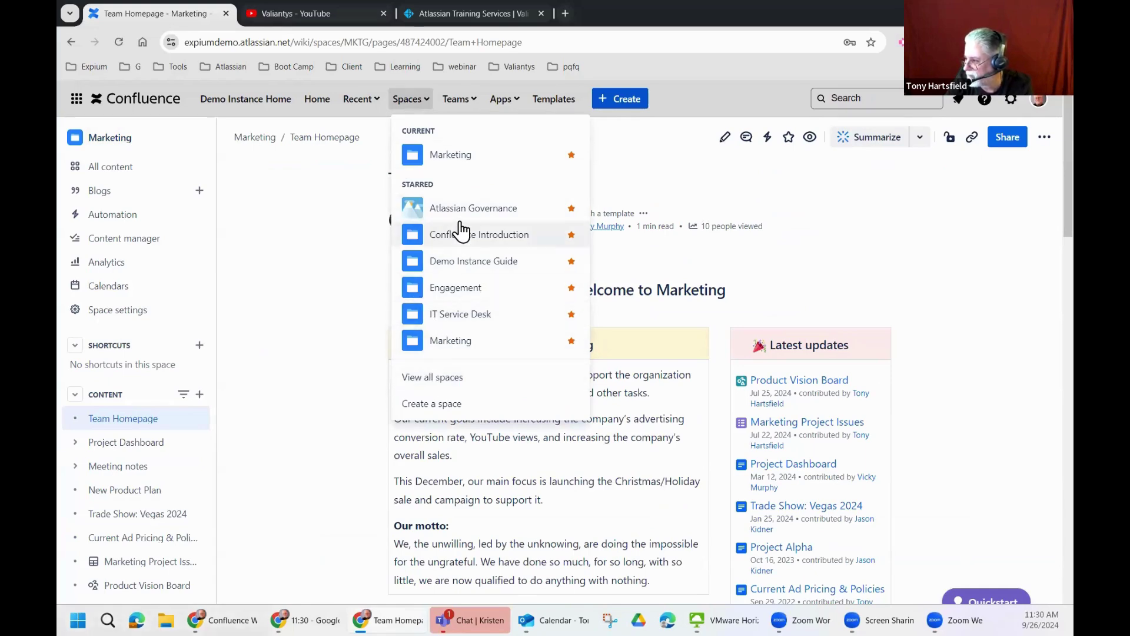
pyautogui.click(454, 289)
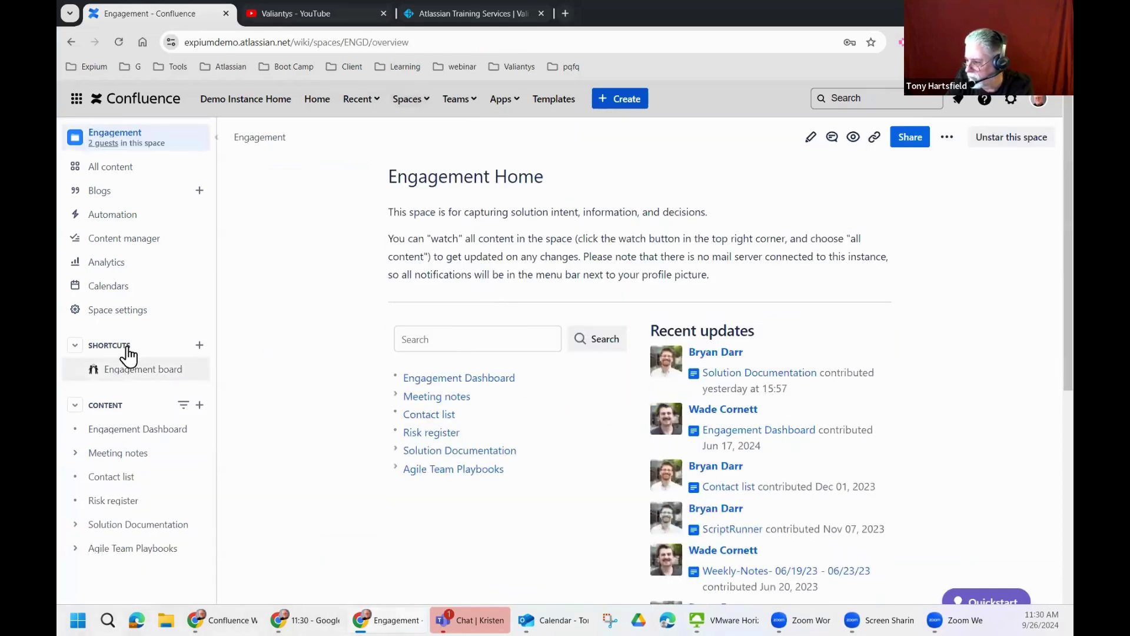
# Review the Engagement home page and its content tree, expanding and collapsing Solution Documentation and Agile Team Playbooks
pyautogui.scroll(-2, 111, 412)
pyautogui.moveTo(96, 538)
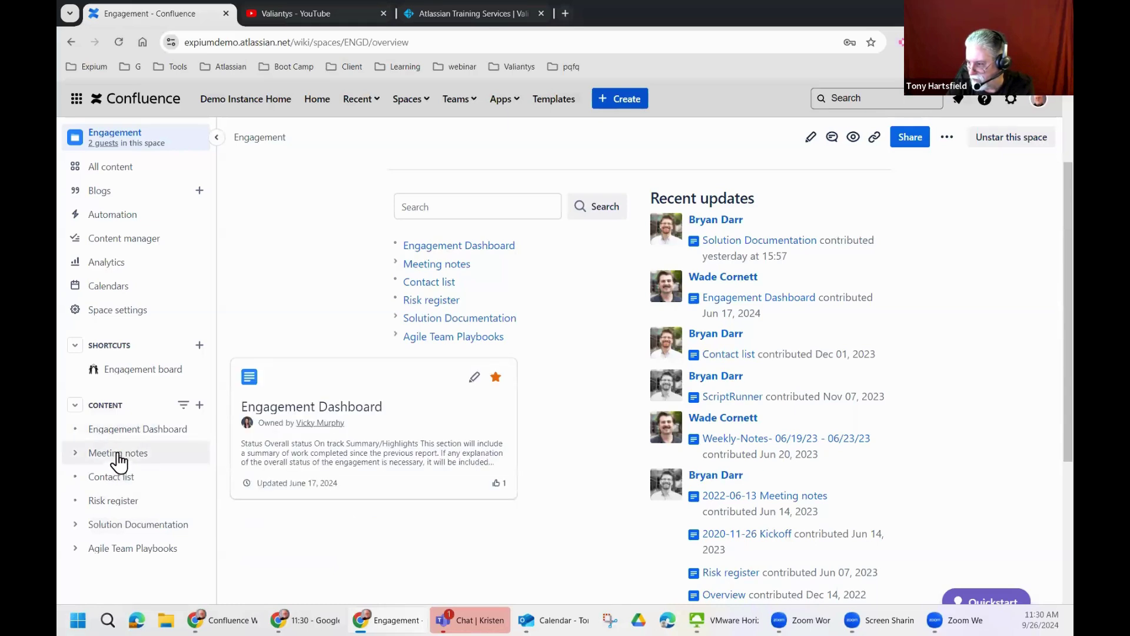
pyautogui.moveTo(96, 462)
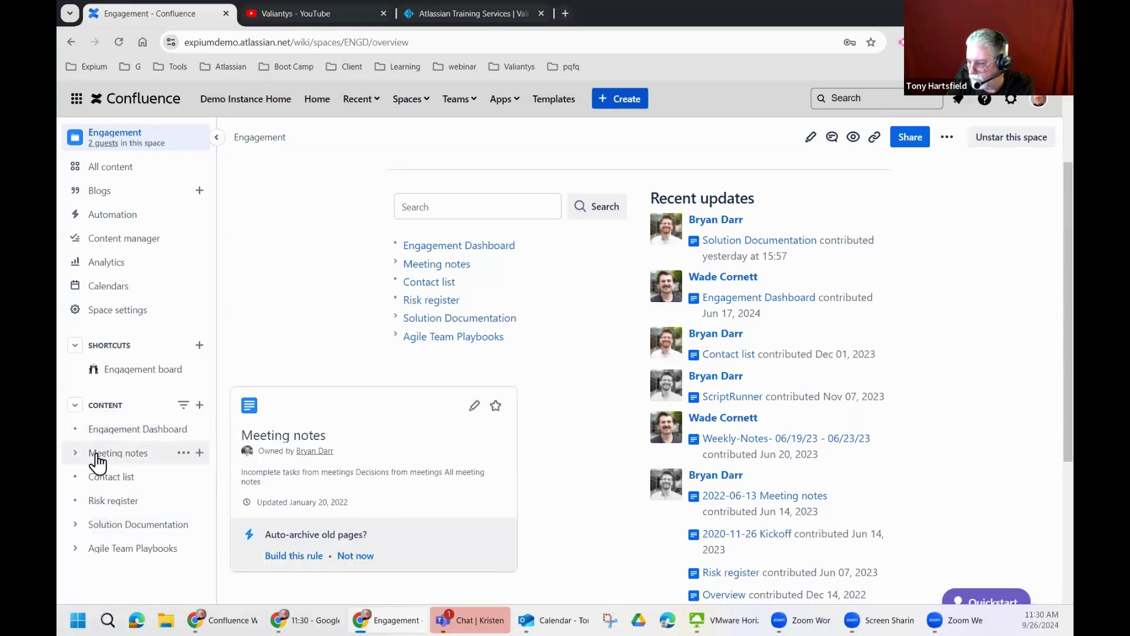
pyautogui.moveTo(108, 505)
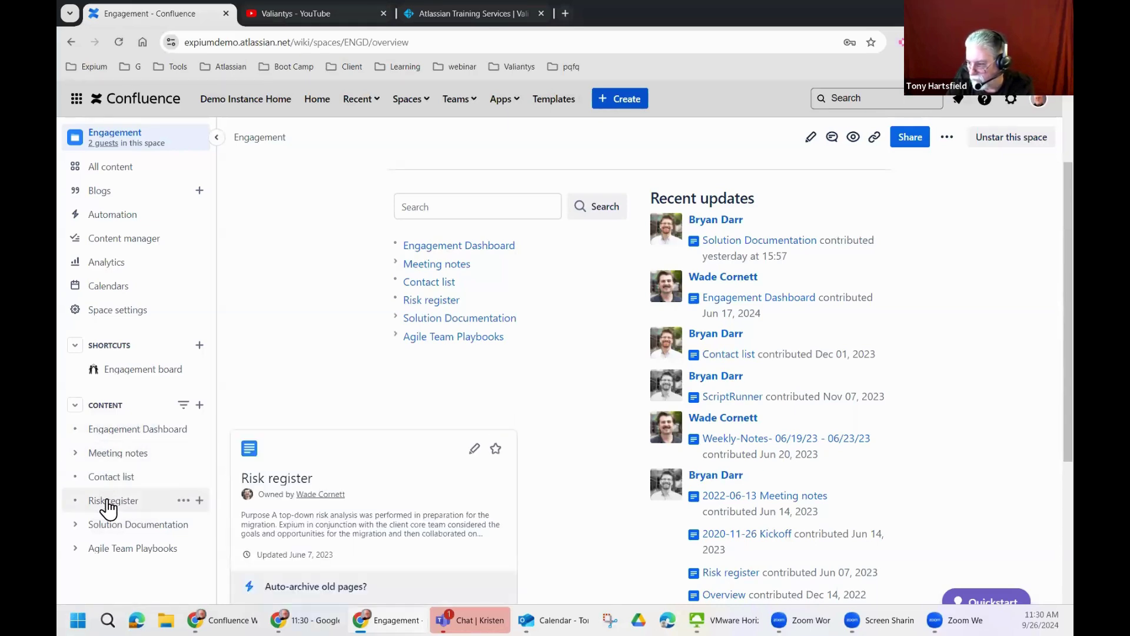
pyautogui.click(75, 525)
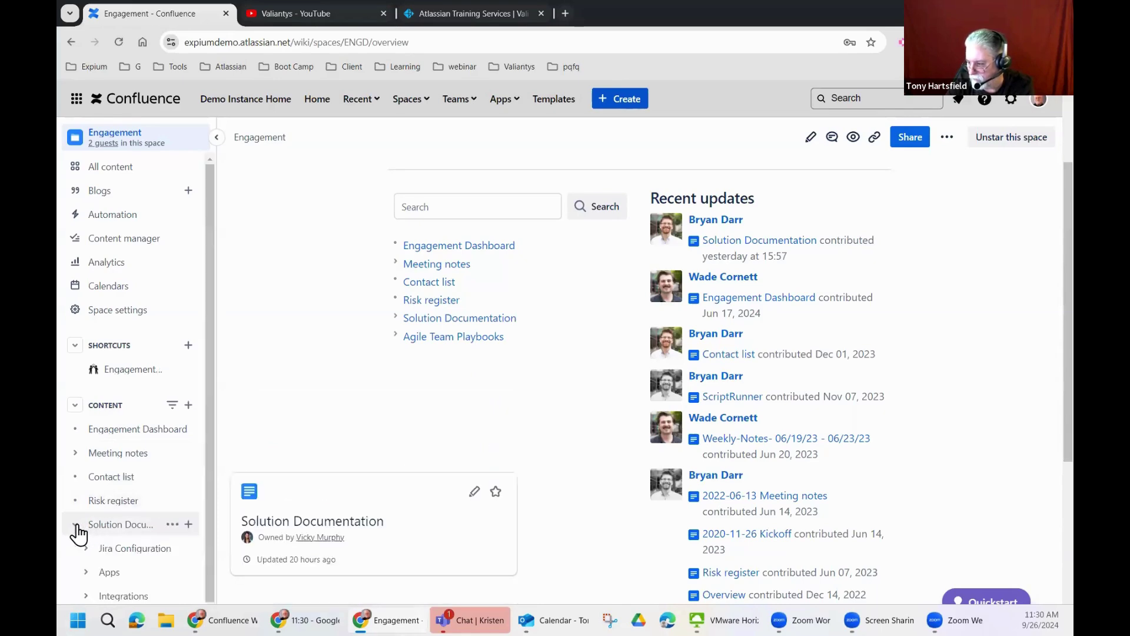
pyautogui.click(75, 525)
pyautogui.click(76, 548)
pyautogui.click(76, 548)
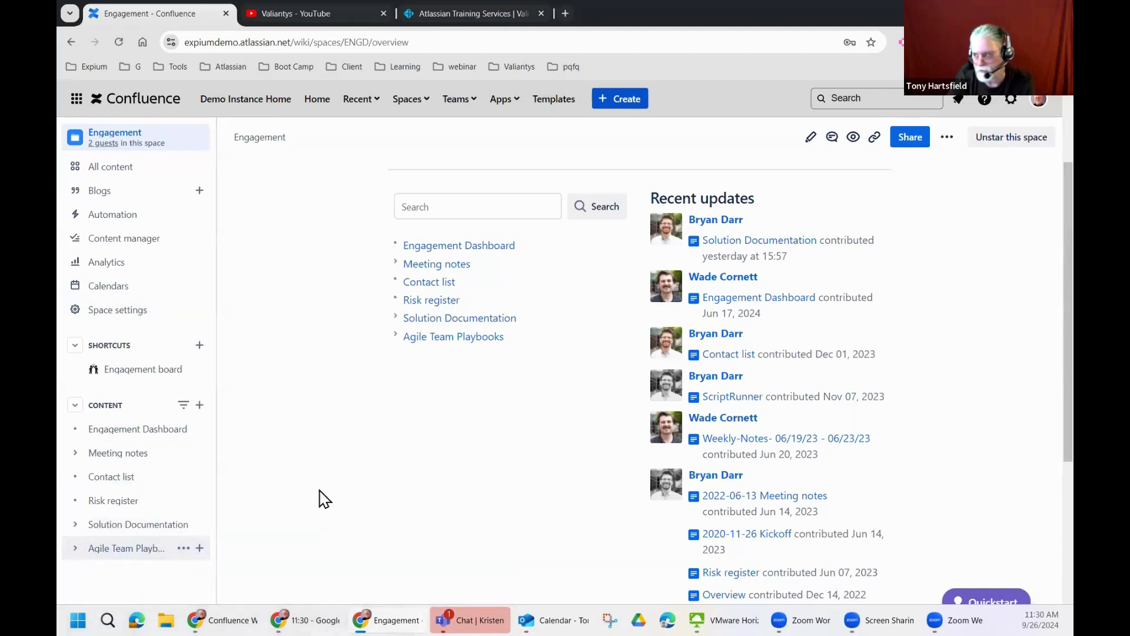
# Return to the Marketing space and open its Team Homepage
pyautogui.click(412, 109)
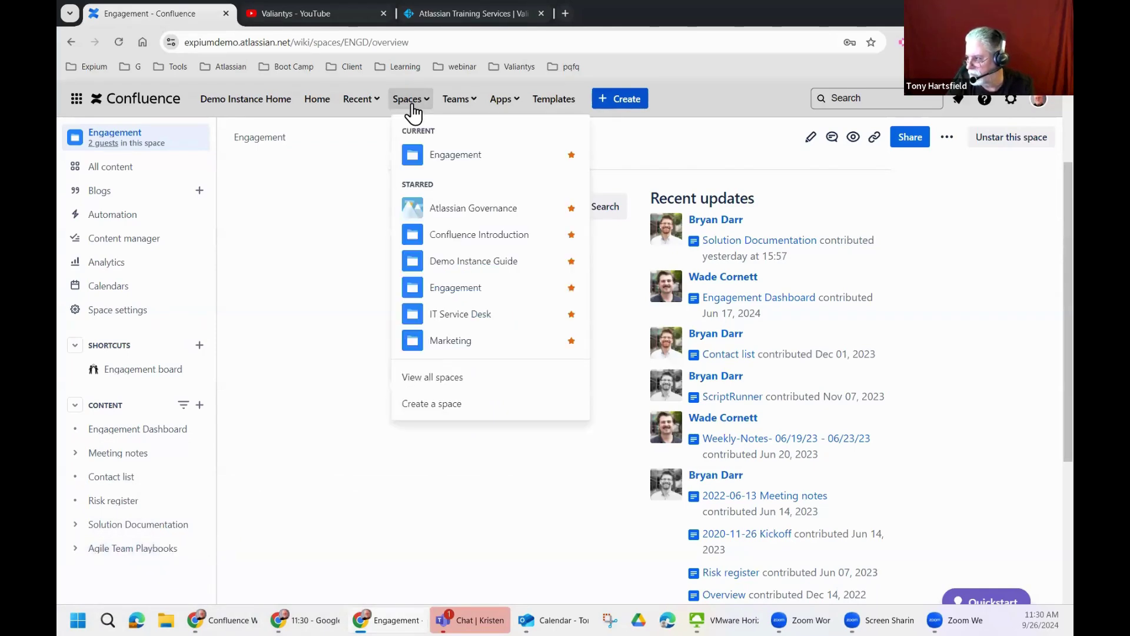
pyautogui.click(439, 344)
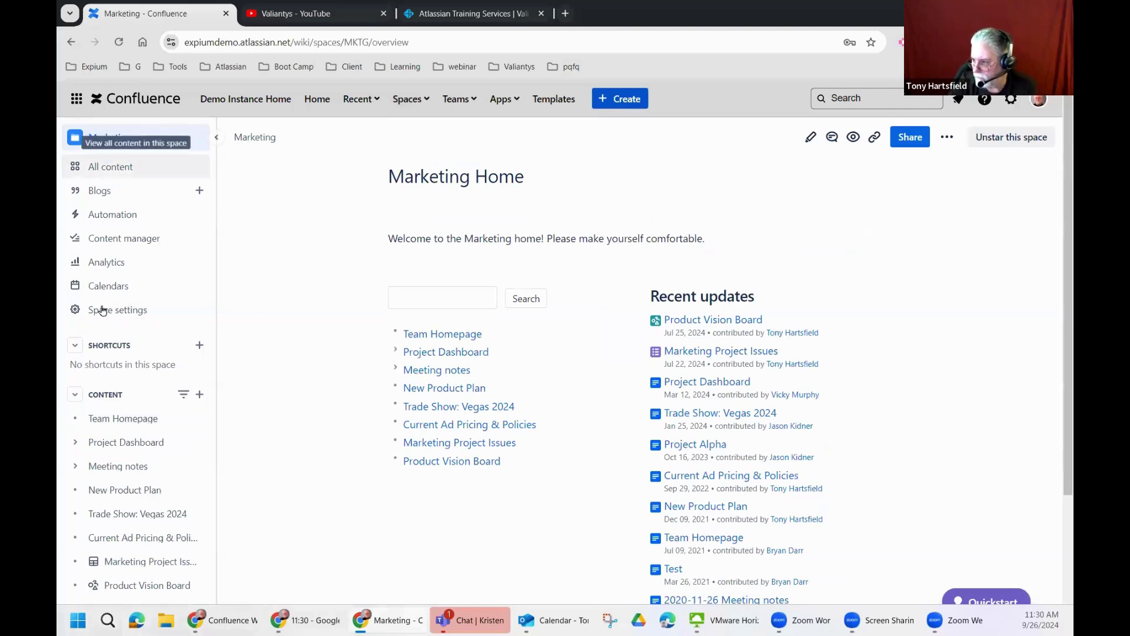
pyautogui.click(105, 421)
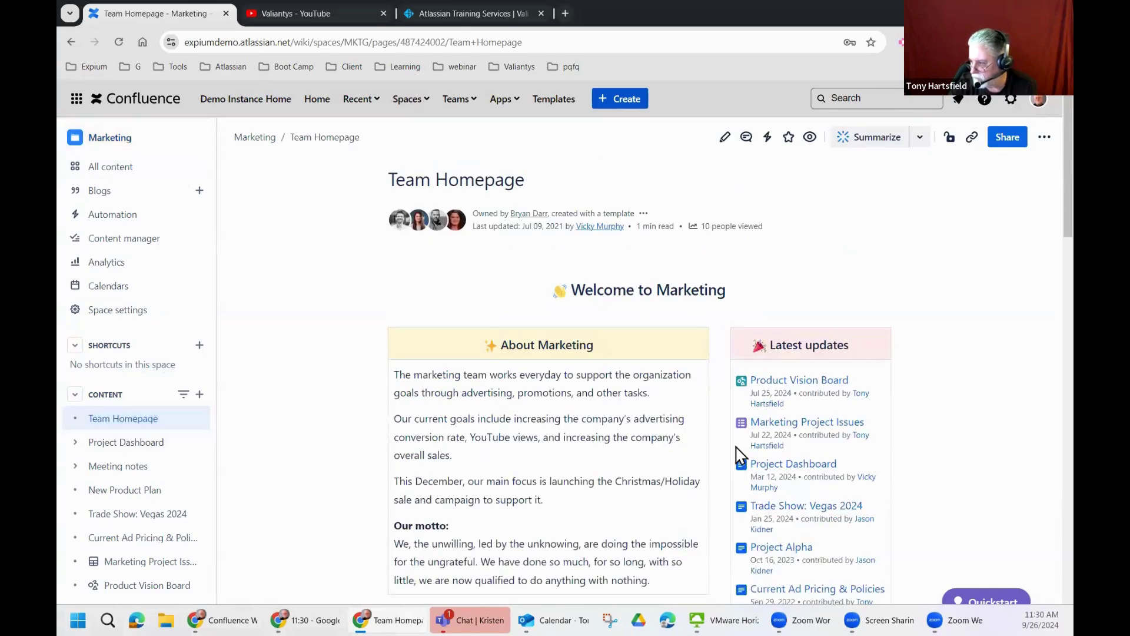
# Examine the About Marketing, Latest updates and Where to find us sections of the Team Homepage
pyautogui.scroll(-1, 300, 364)
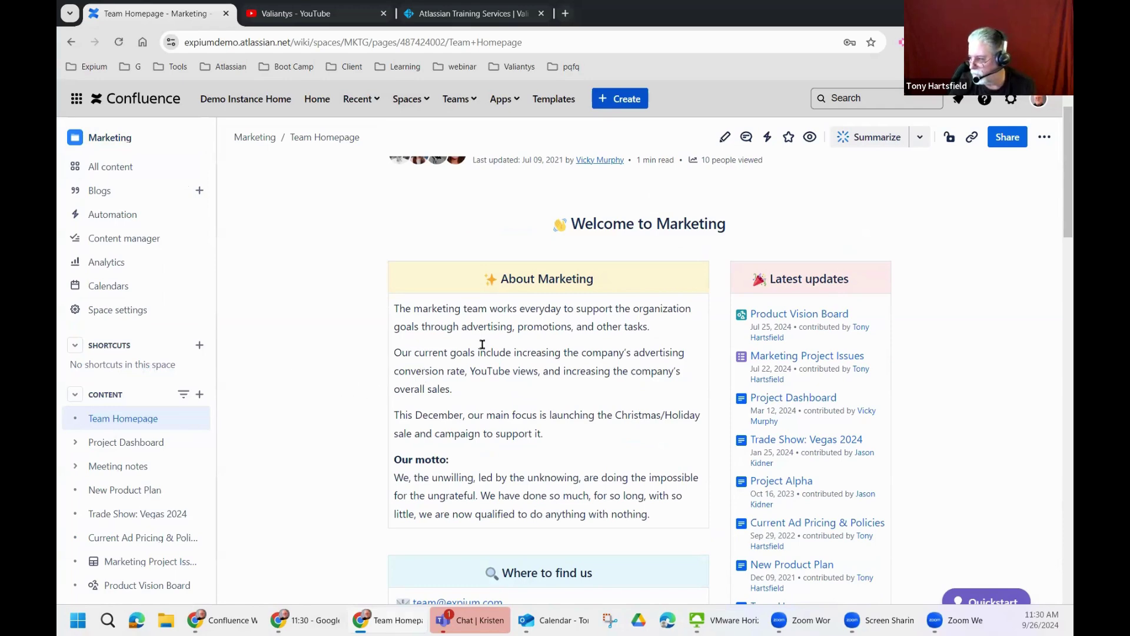
pyautogui.scroll(-2, 540, 342)
pyautogui.scroll(1, 528, 347)
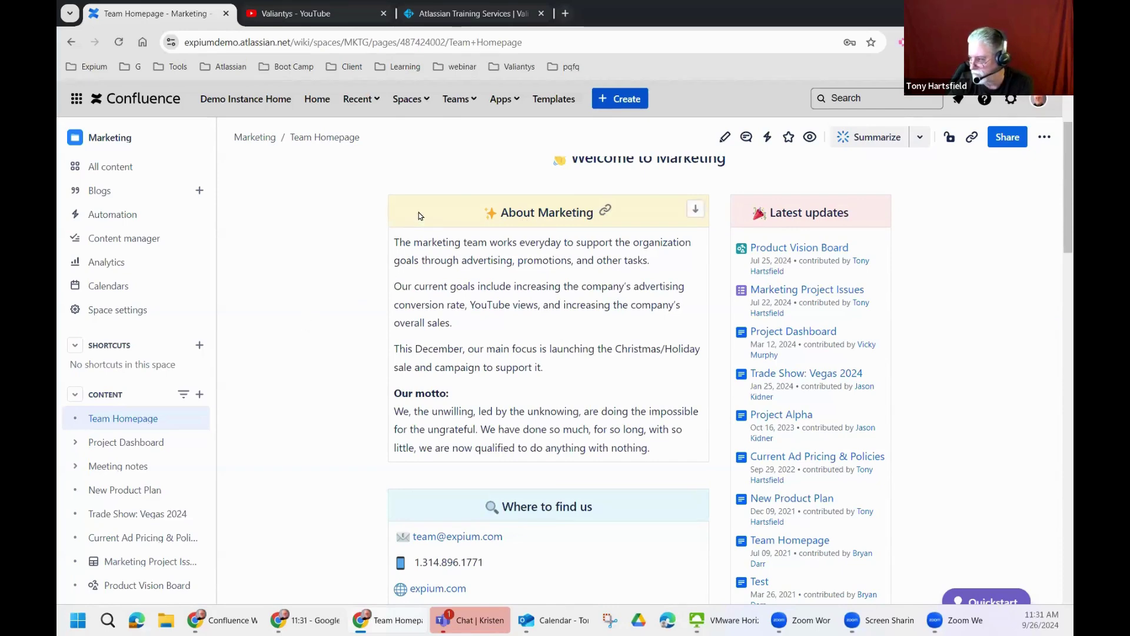
pyautogui.scroll(-2, 481, 265)
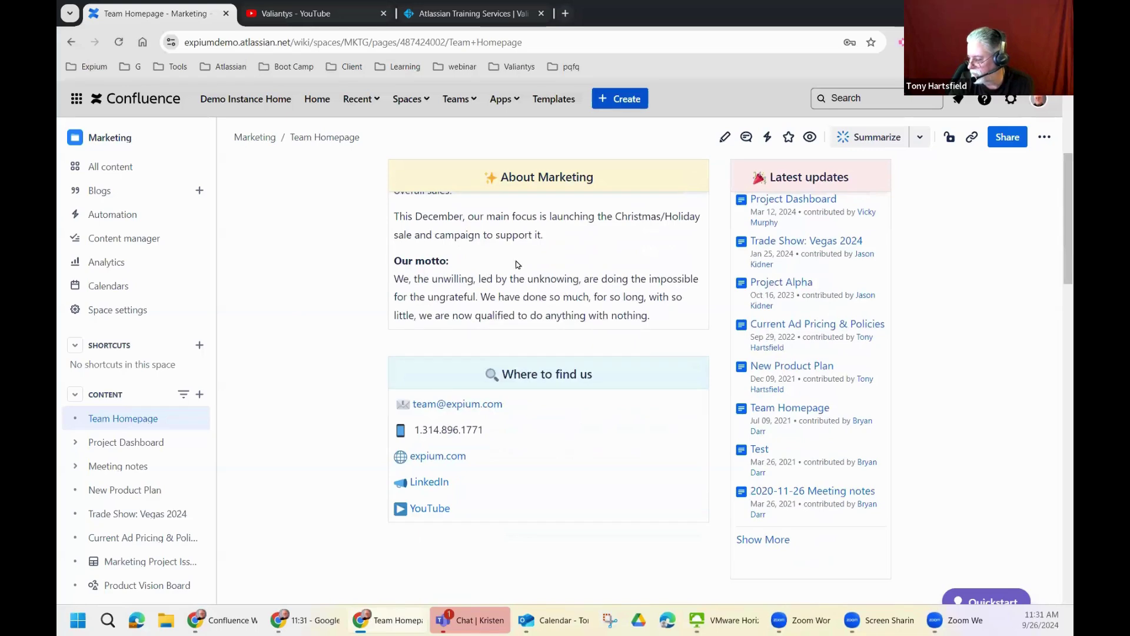
pyautogui.scroll(1, 847, 251)
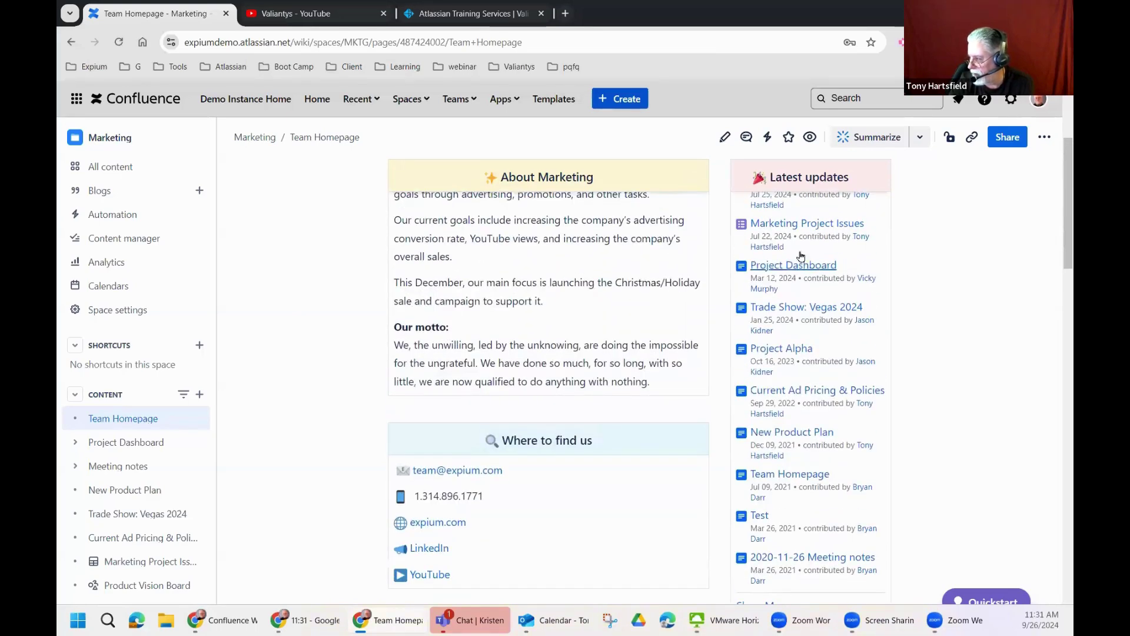
pyautogui.scroll(-3, 310, 335)
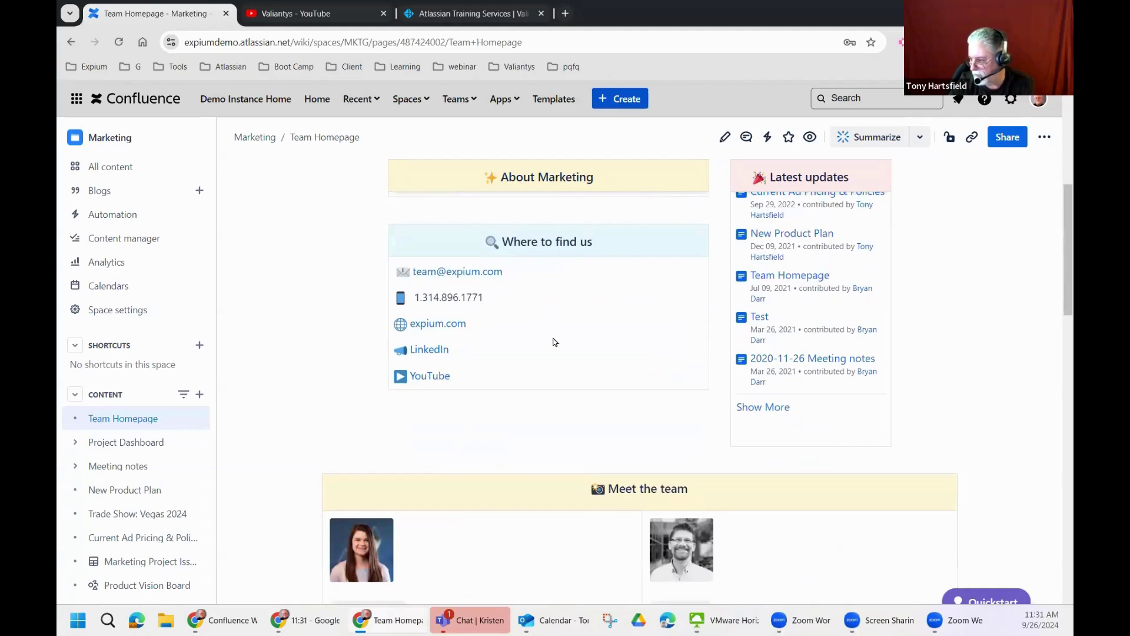
# Examine the Meet the team table, the team calendar and the Frequently used resources down to the related pages
pyautogui.scroll(-5, 284, 347)
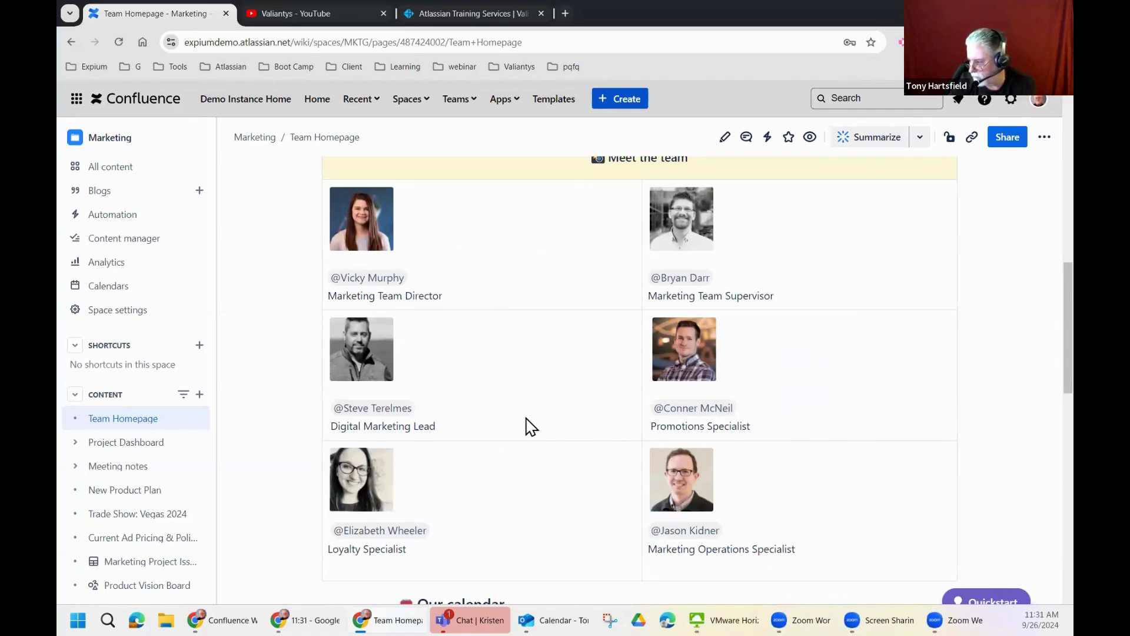
pyautogui.scroll(-2, 526, 423)
pyautogui.scroll(-2, 525, 424)
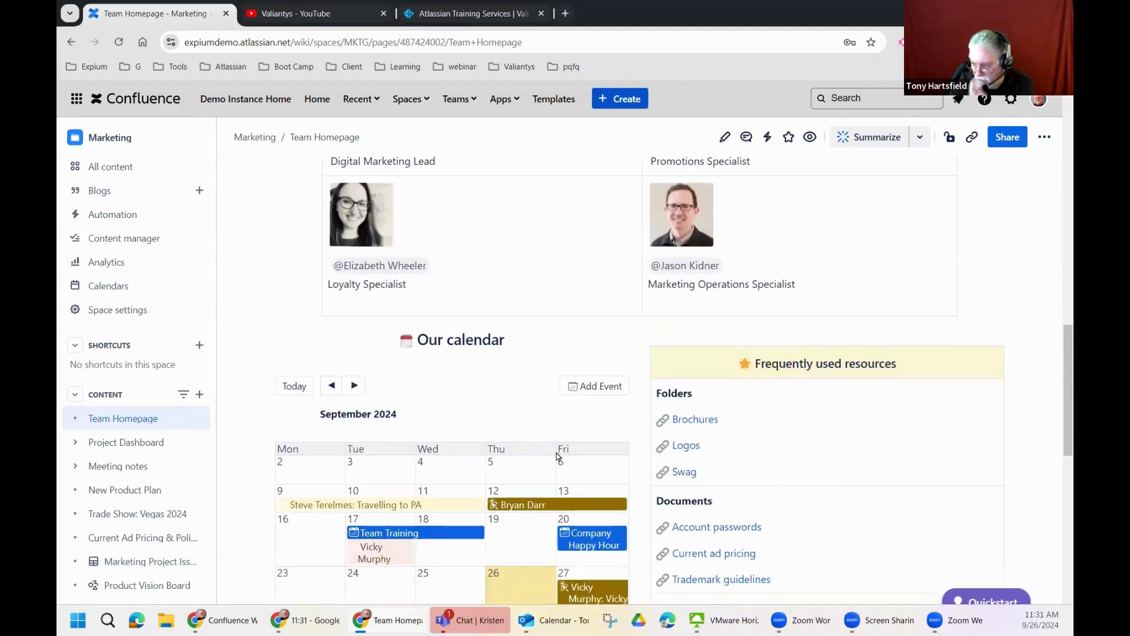
pyautogui.scroll(-2, 556, 453)
pyautogui.scroll(-8, 711, 350)
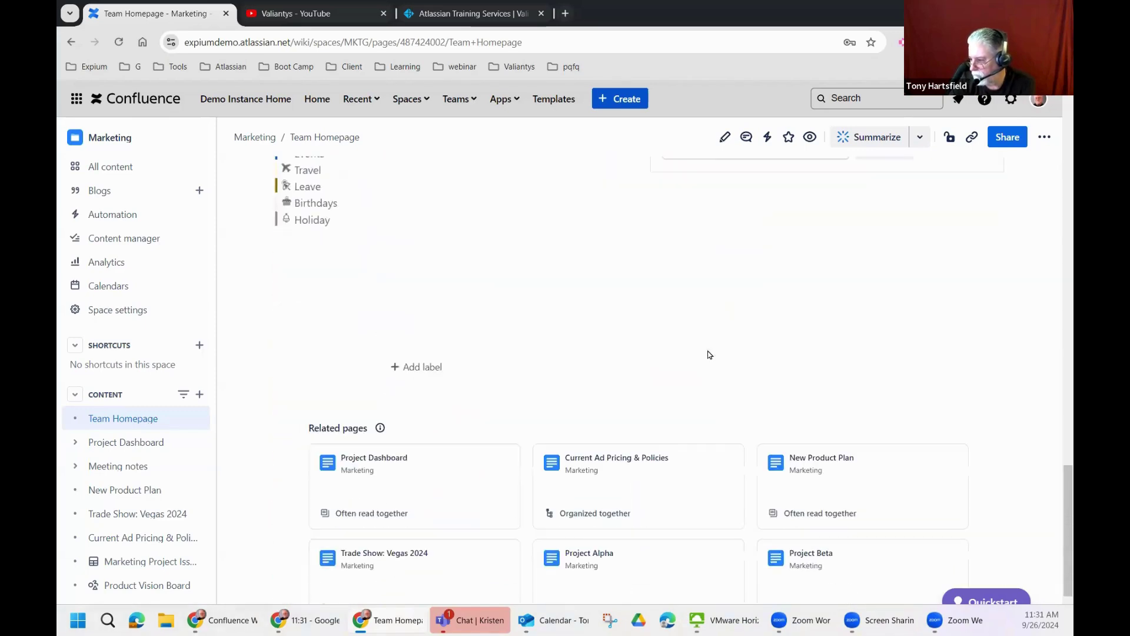
# Open the Project Dashboard page and examine each project's status columns and project details
pyautogui.click(94, 442)
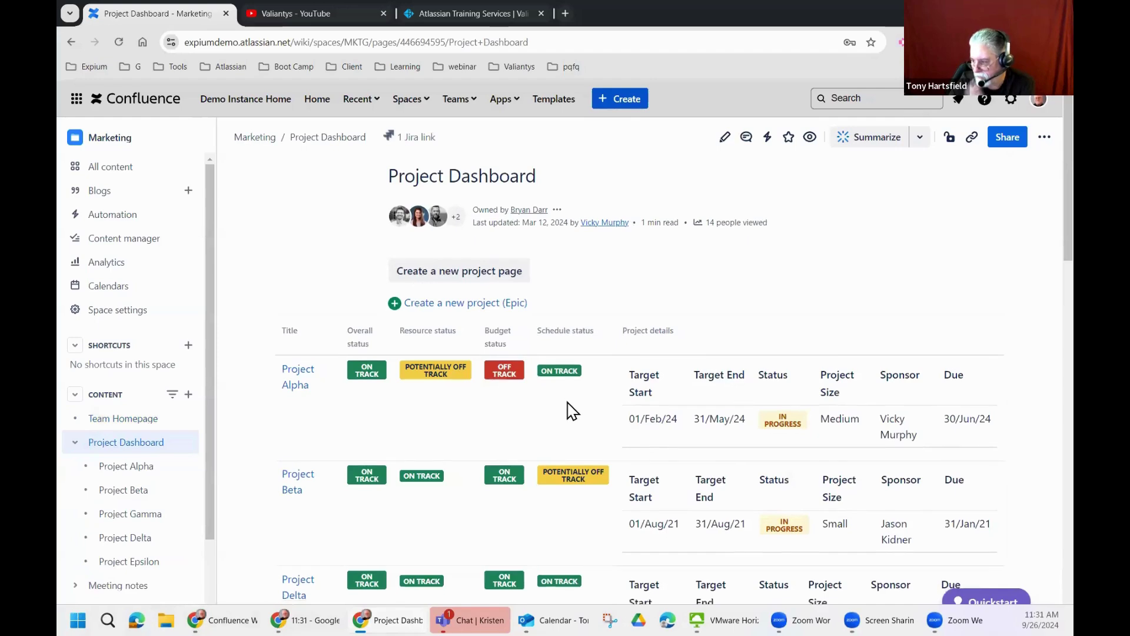
pyautogui.scroll(-2, 571, 411)
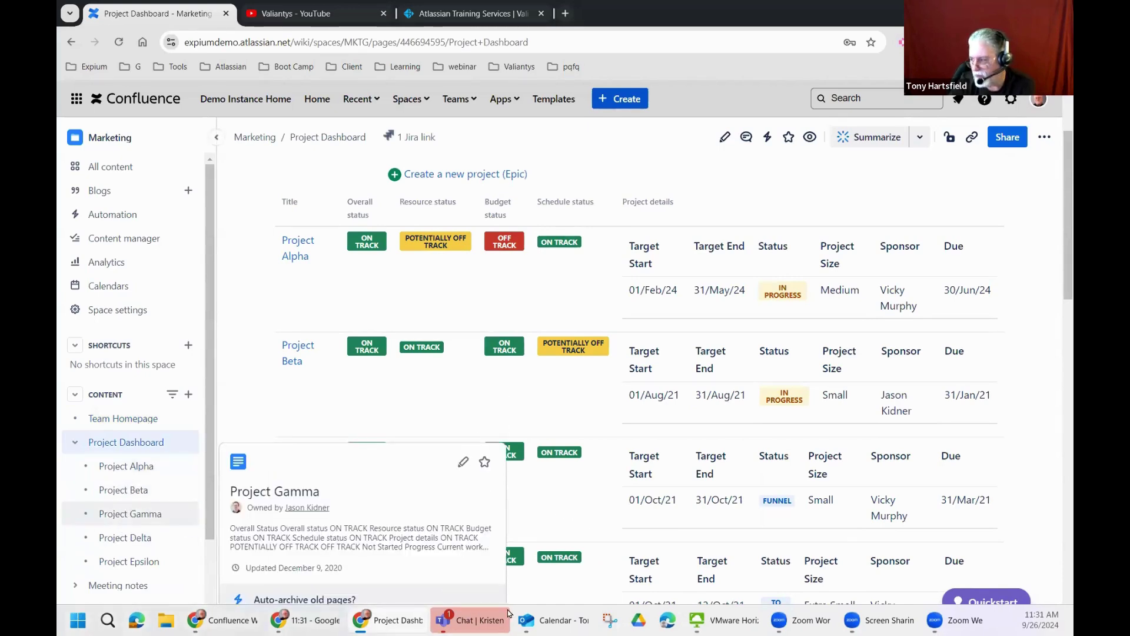
pyautogui.scroll(2, 596, 558)
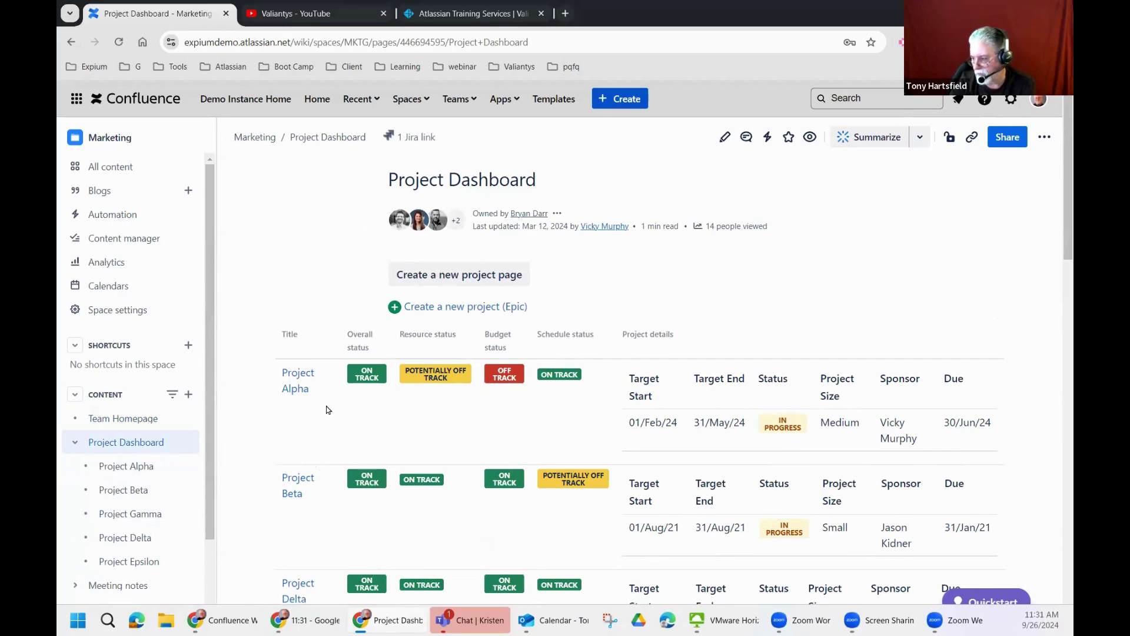
pyautogui.scroll(-1, 441, 475)
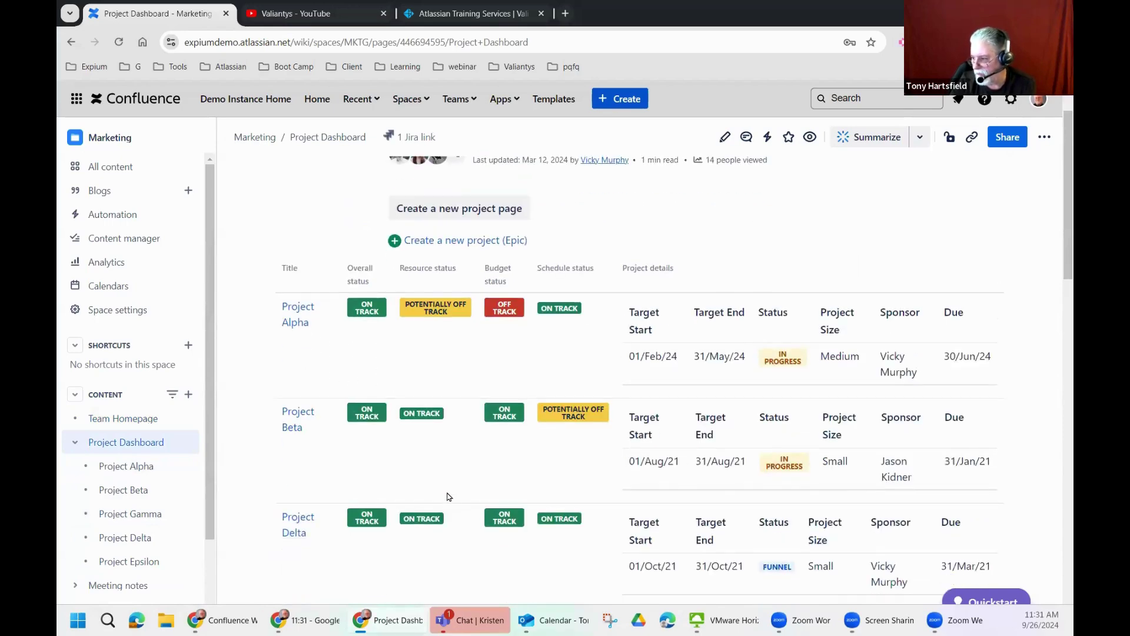
pyautogui.scroll(-2, 452, 511)
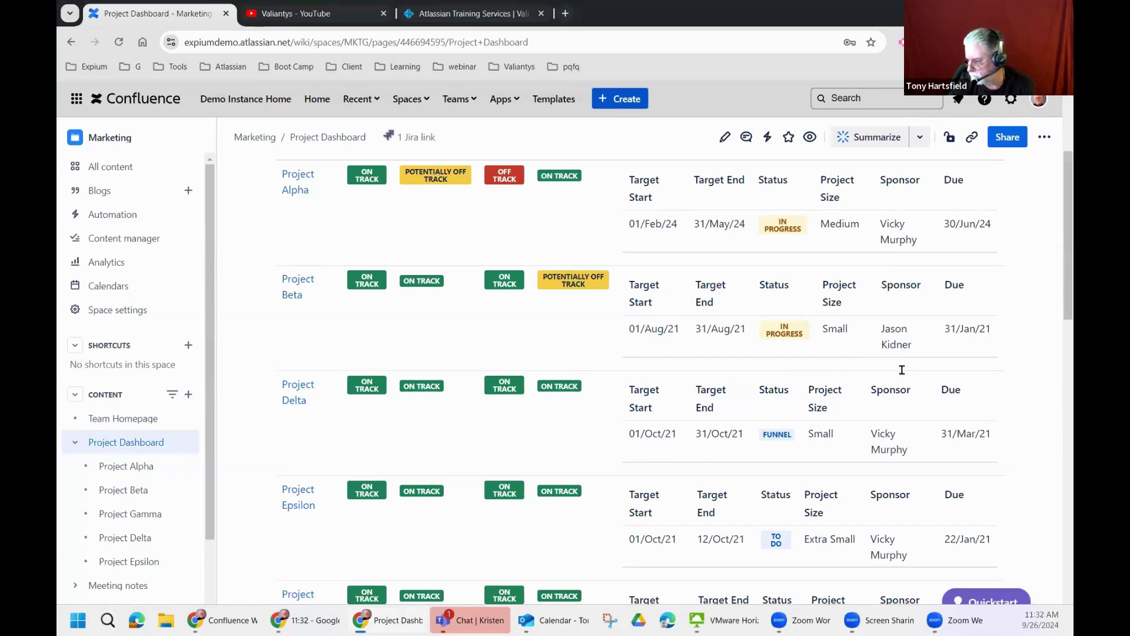
# View the embedded Marketing projects plan on the Project Dashboard and return to the project status table
pyautogui.scroll(-2, 901, 372)
pyautogui.scroll(-6, 904, 380)
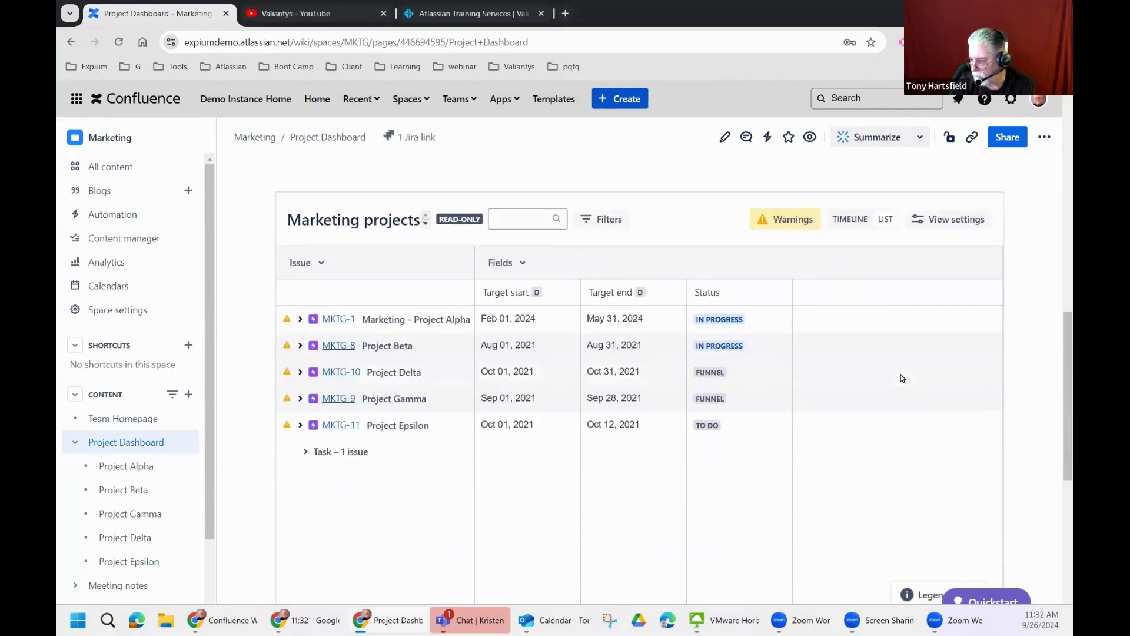
pyautogui.scroll(-2, 902, 377)
pyautogui.scroll(-3, 902, 377)
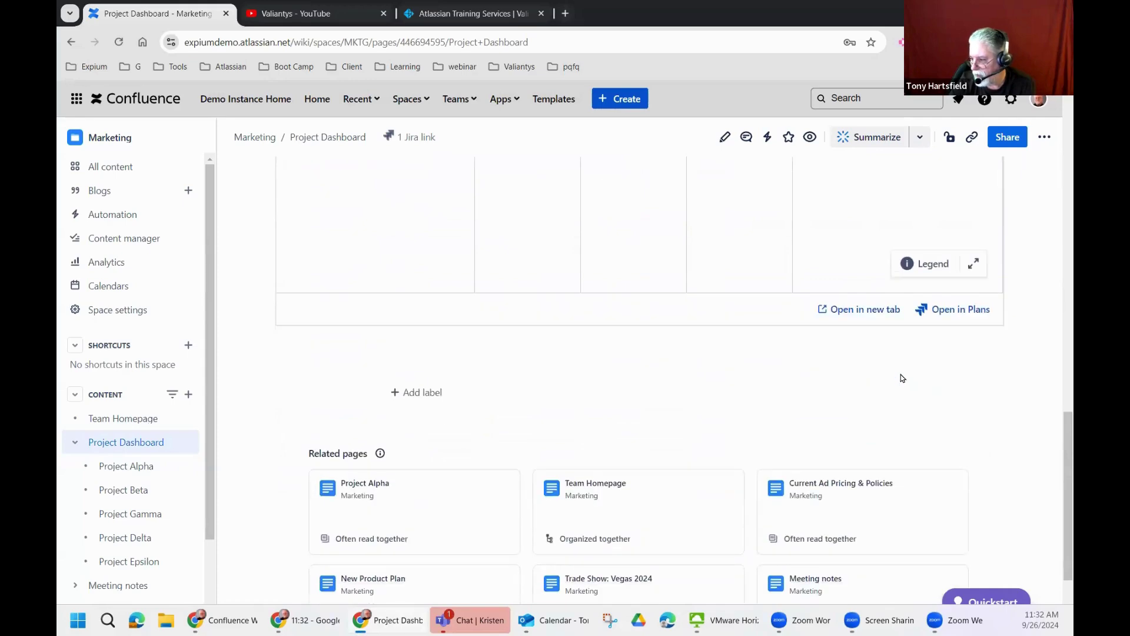
pyautogui.scroll(10, 902, 378)
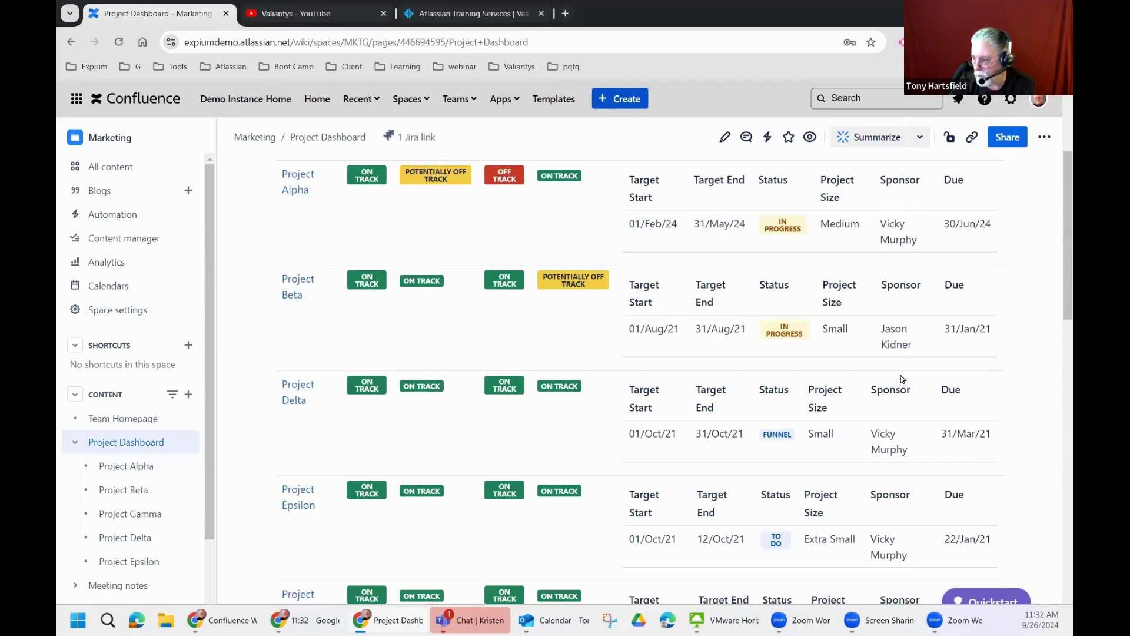
# Open the Project Alpha page and view its PTO & Events calendar and Status section
pyautogui.click(125, 466)
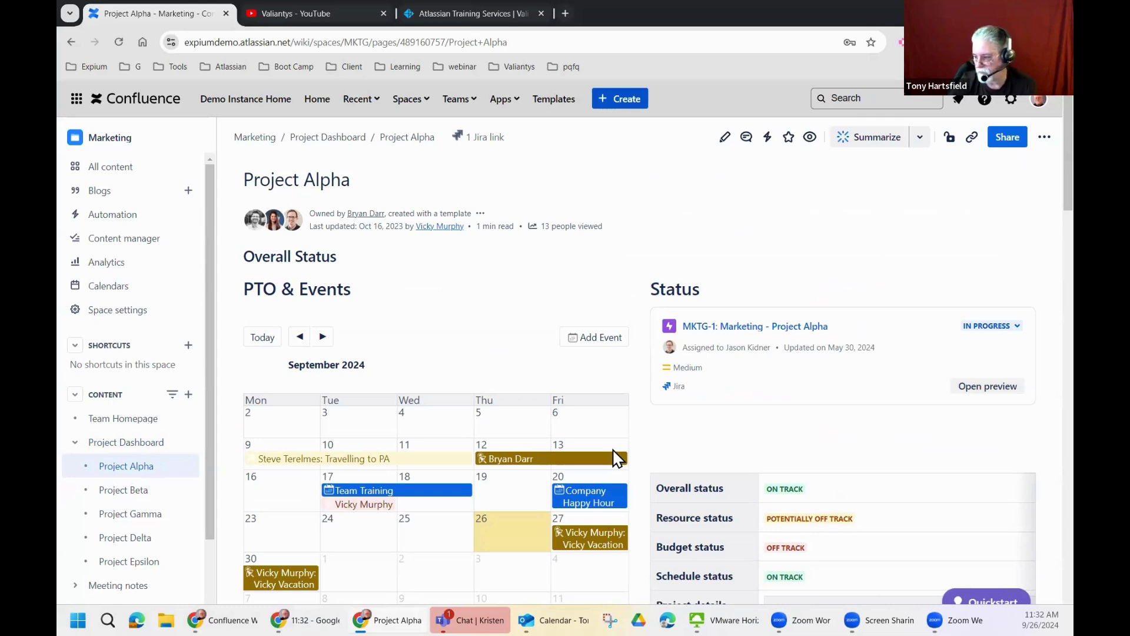
pyautogui.scroll(-2, 139, 430)
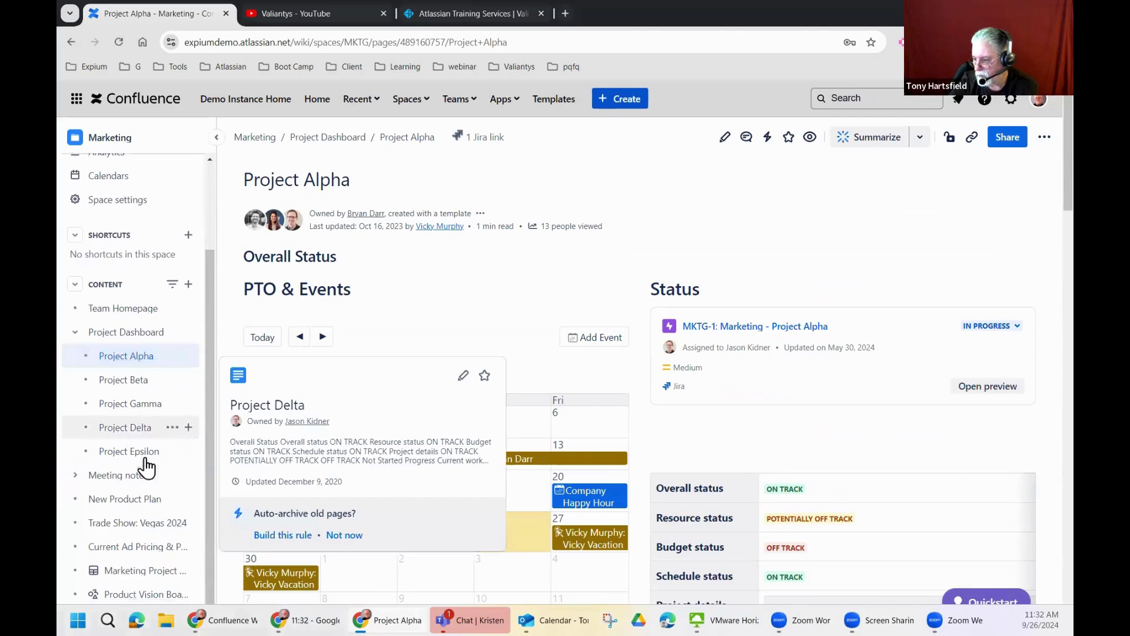
# Open the Marketing Meeting notes page and examine its incomplete tasks, decisions and list of all meeting notes
pyautogui.click(100, 480)
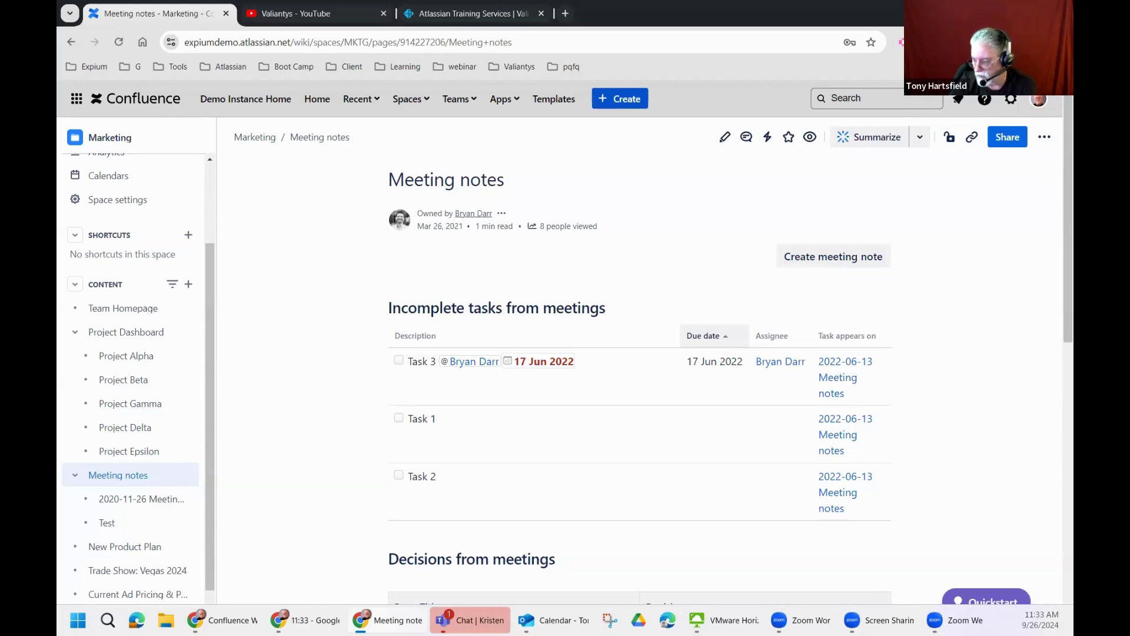
pyautogui.scroll(-3, 1006, 485)
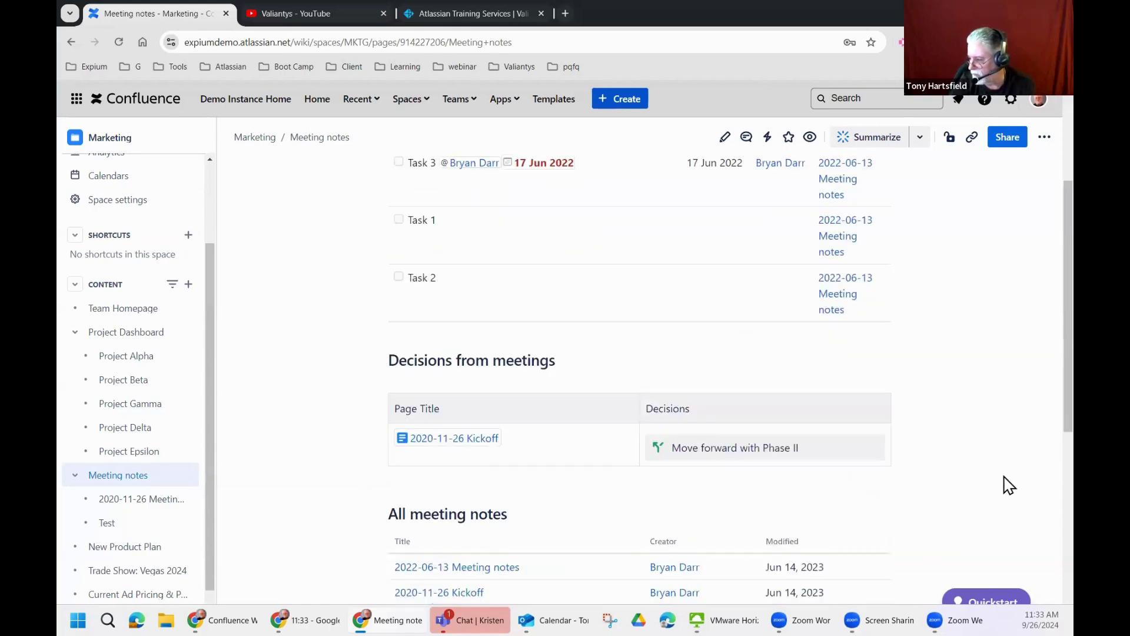
pyautogui.scroll(-3, 1004, 476)
pyautogui.scroll(2, 1004, 477)
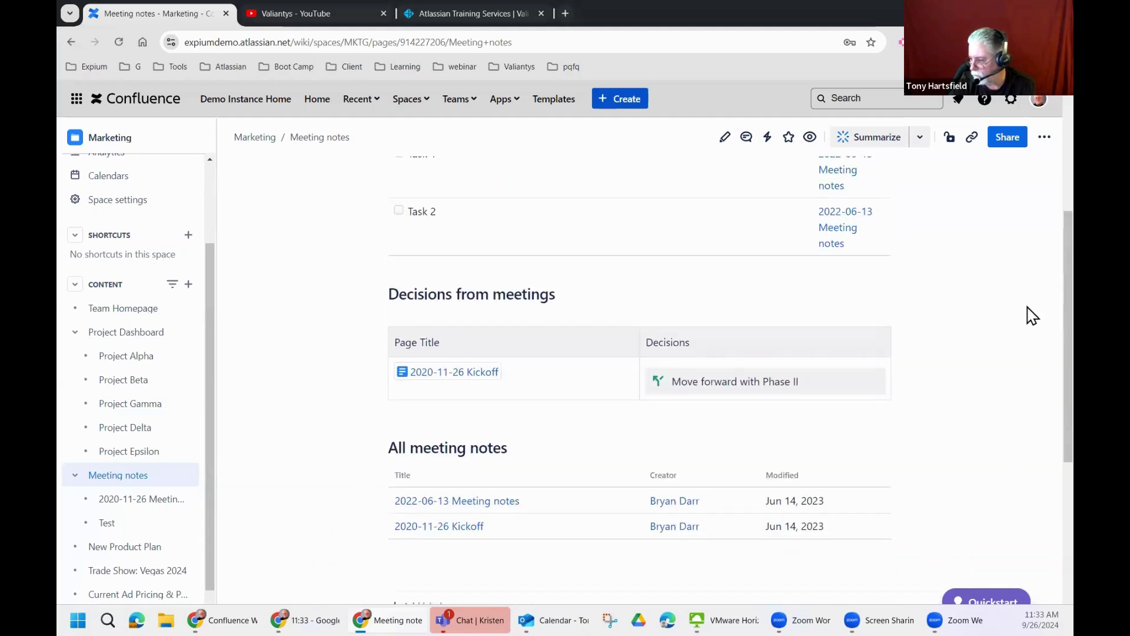
pyautogui.scroll(3, 880, 474)
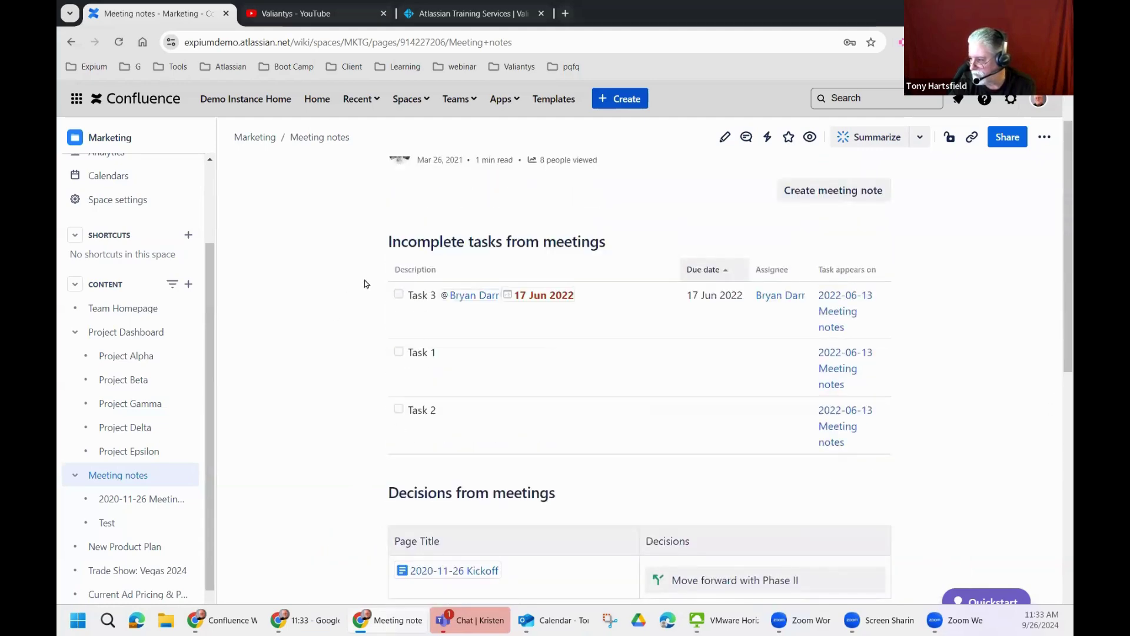
pyautogui.scroll(-3, 635, 398)
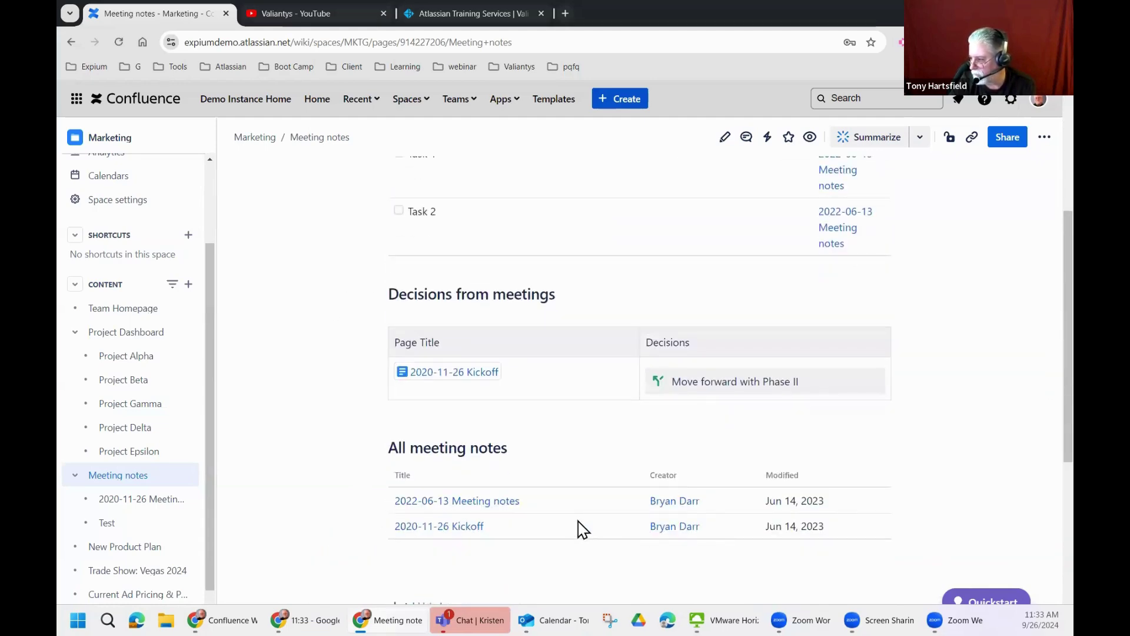
pyautogui.scroll(-1, 542, 474)
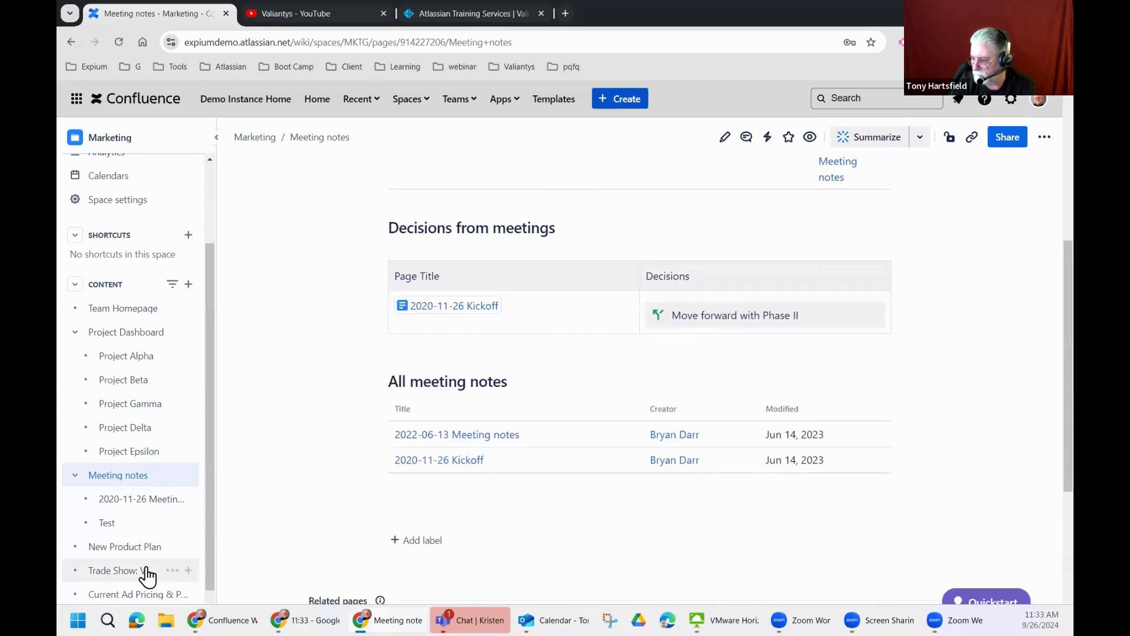
# Open the 2020-11-26 Meeting notes page, and view the embedded Miro board on the New Product Plan page
pyautogui.click(115, 506)
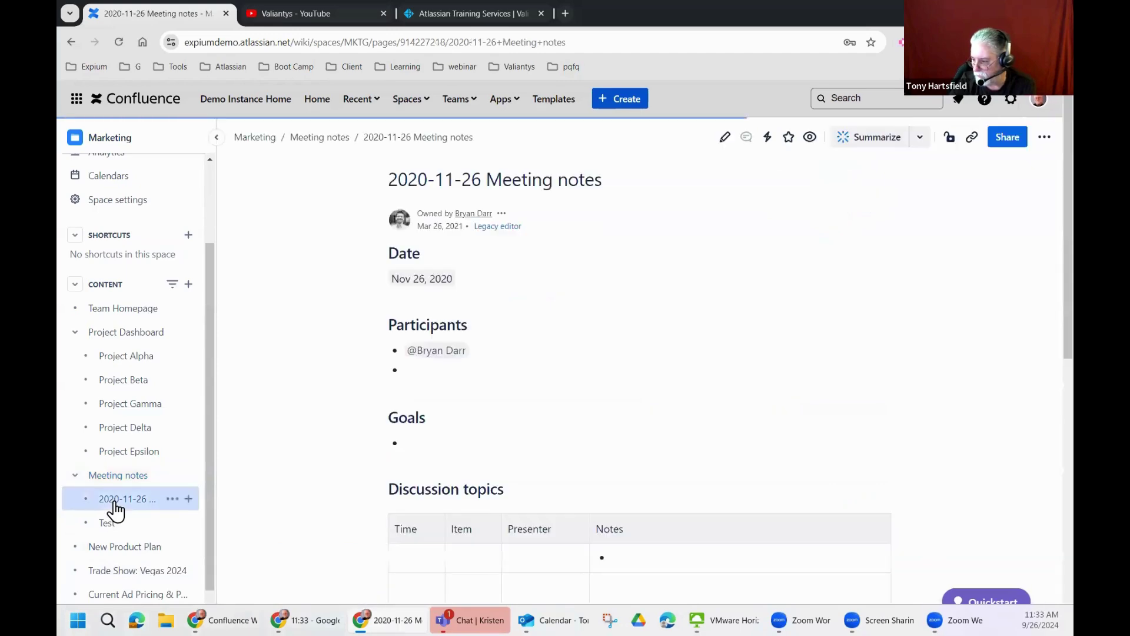
pyautogui.scroll(-1, 127, 500)
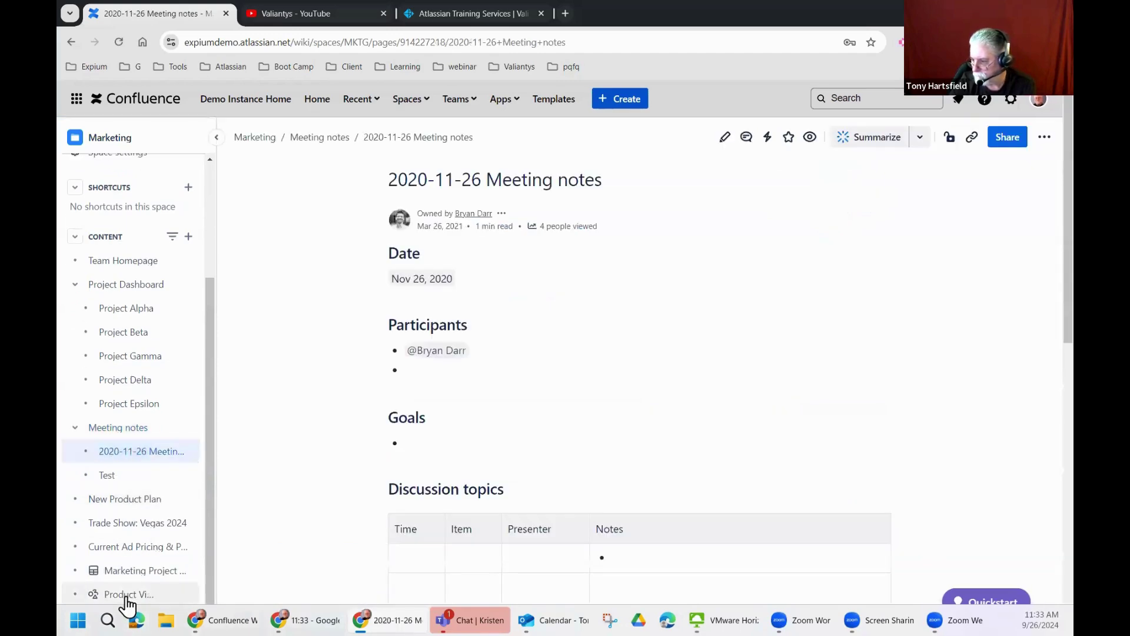
pyautogui.click(107, 500)
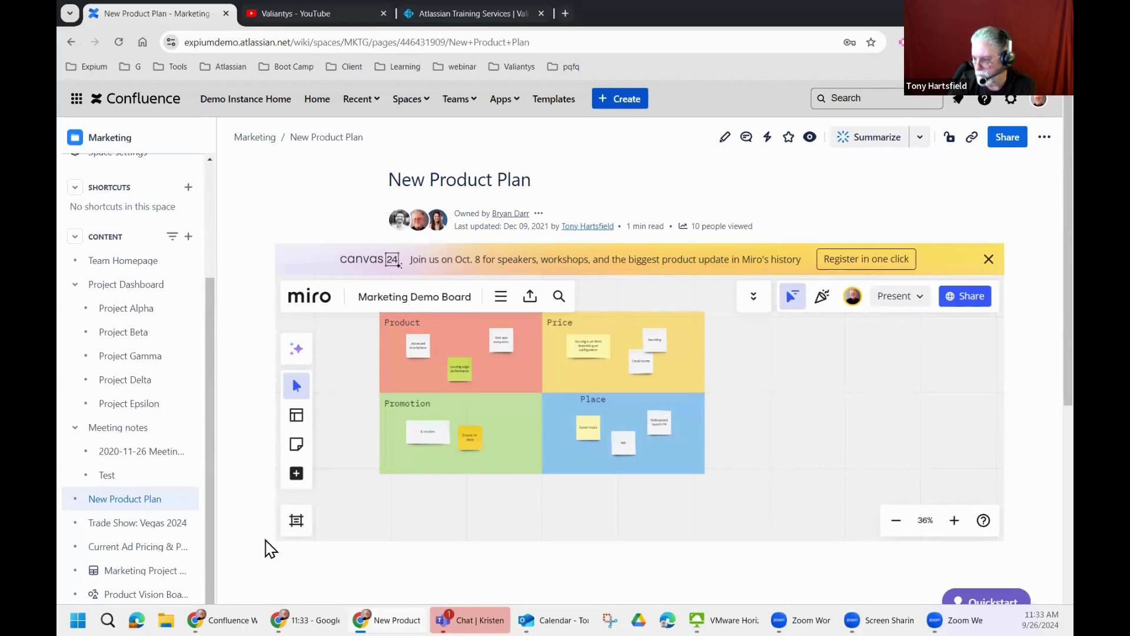
pyautogui.scroll(-3, 247, 544)
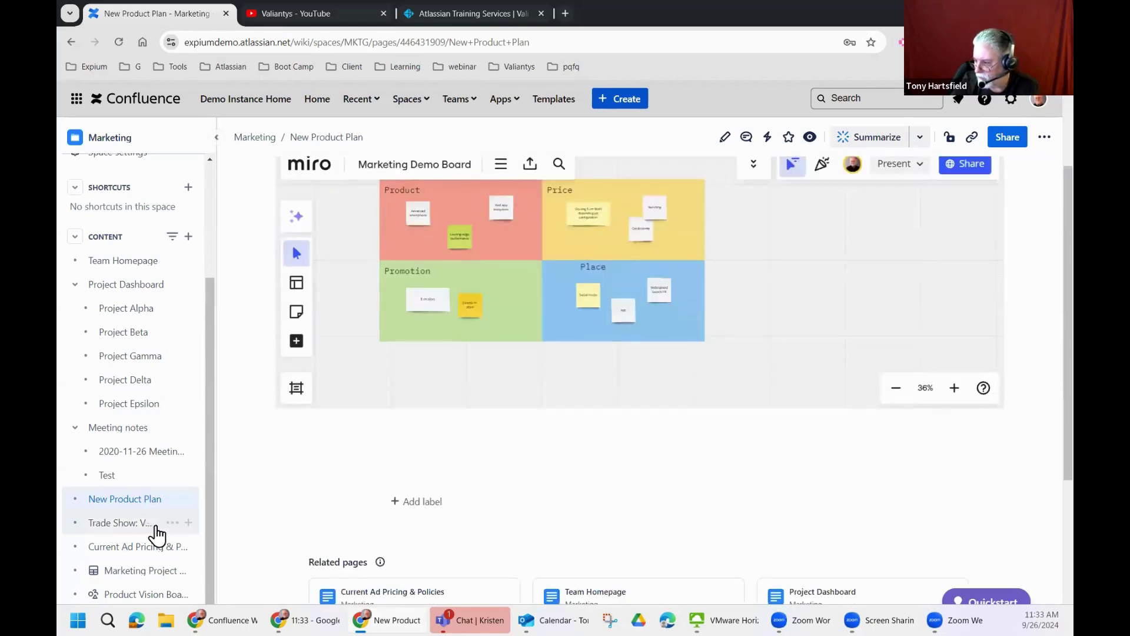
# Open the Trade Show: Vegas 2024 page and view its embedded Trade Show Prep (Demo) board
pyautogui.click(125, 528)
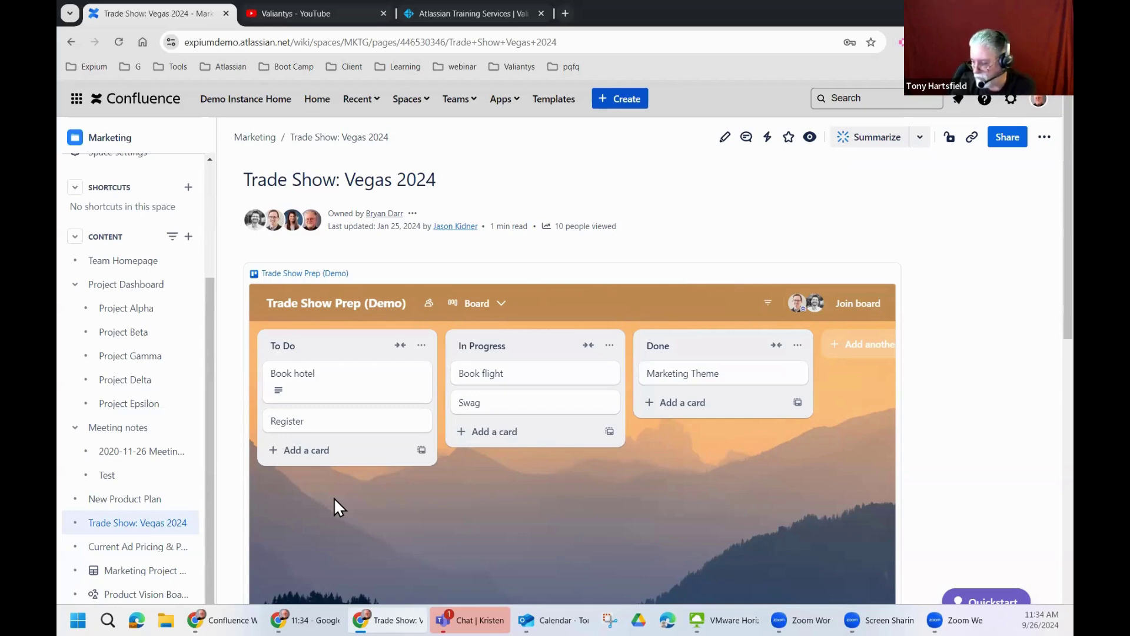
pyautogui.scroll(-1, 336, 492)
# Open the Current Ad Pricing & Policies page and look through its embedded Ad Pricing spreadsheet and Ad policy document
pyautogui.click(126, 551)
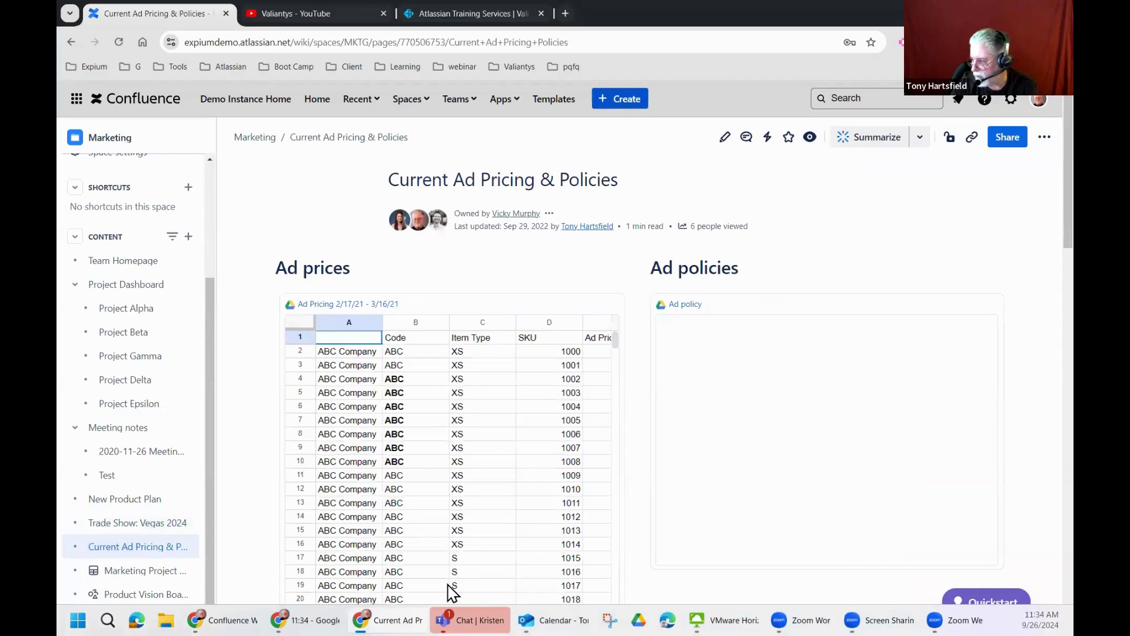
pyautogui.scroll(-5, 497, 496)
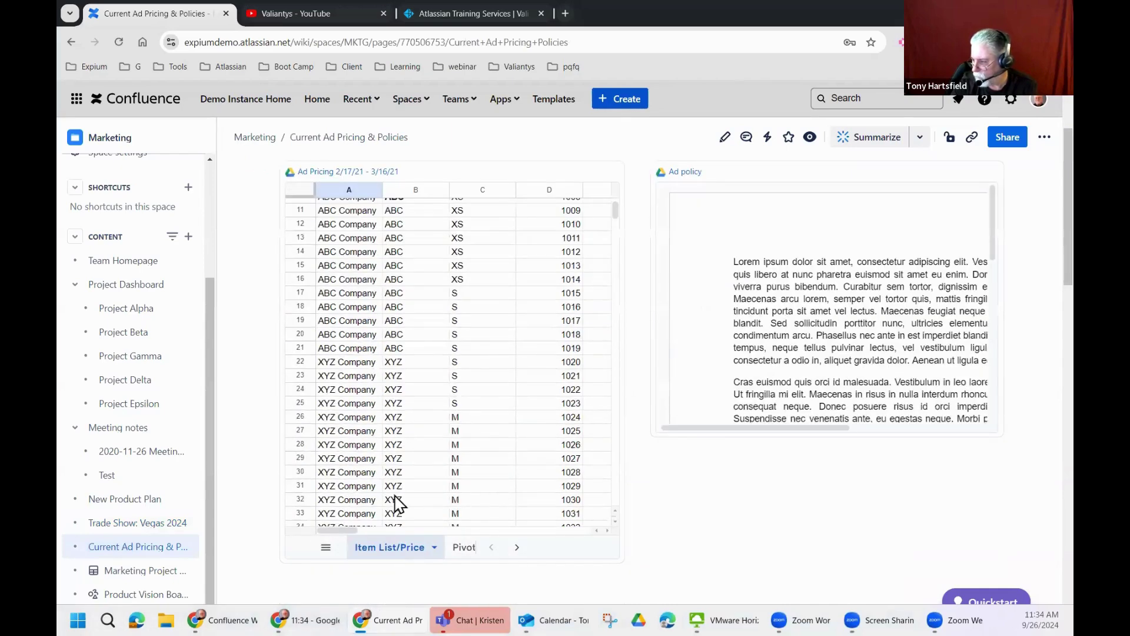
pyautogui.click(353, 446)
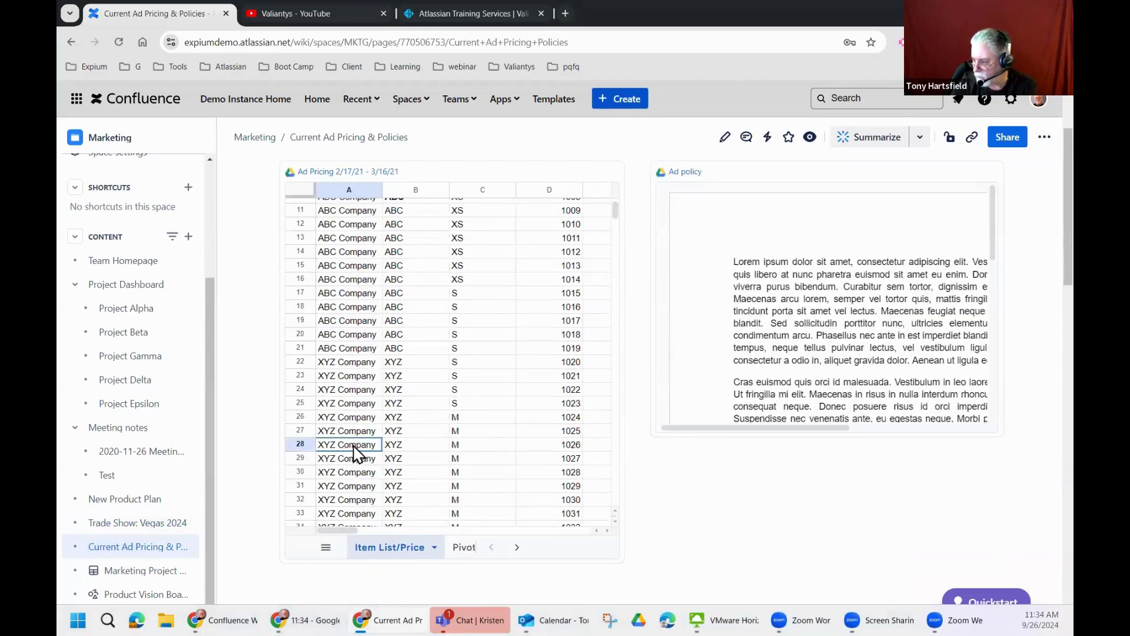
pyautogui.scroll(-3, 832, 369)
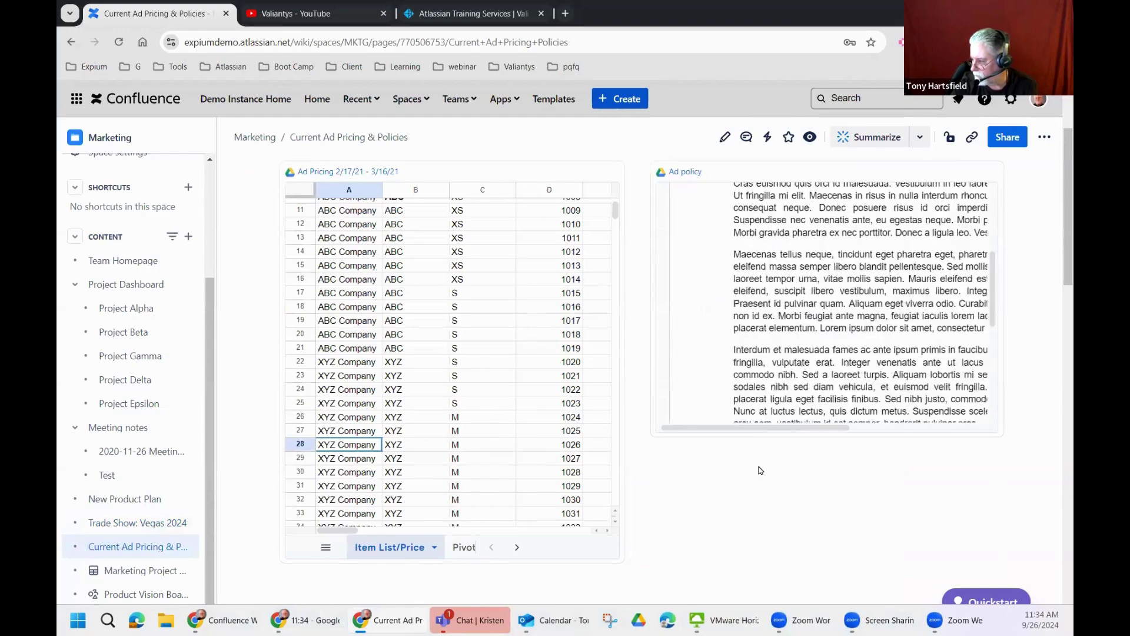
# Look through the embedded Lorem ipsum gdoc further down the page, highlighting some of its text
pyautogui.scroll(-8, 760, 470)
pyautogui.doubleClick(575, 447)
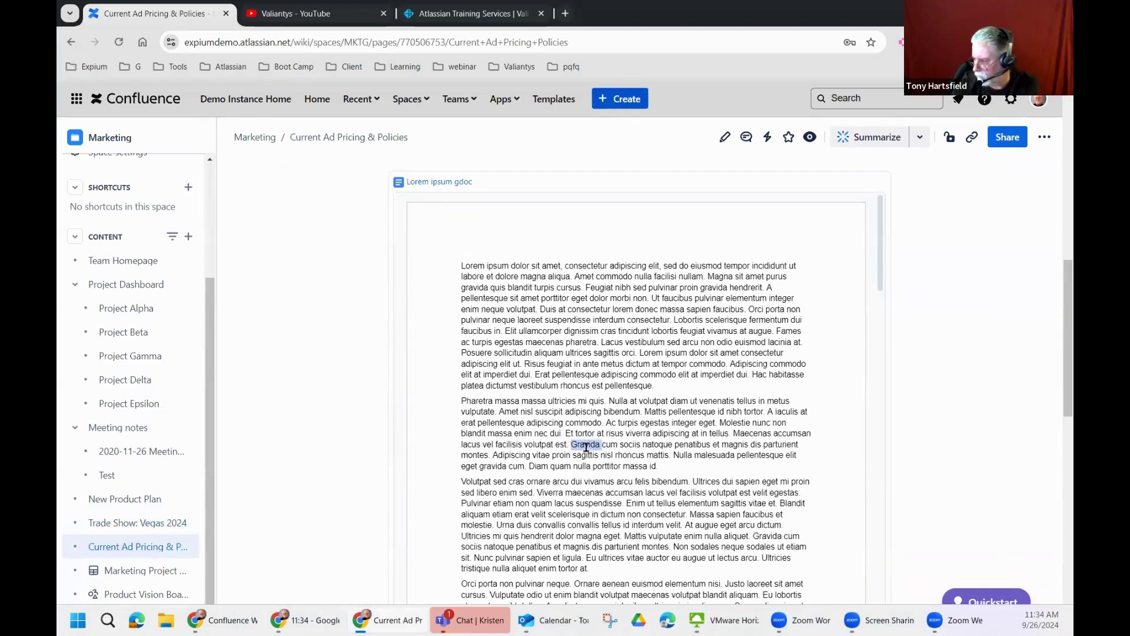
pyautogui.moveTo(652, 457); pyautogui.dragTo(653, 465)
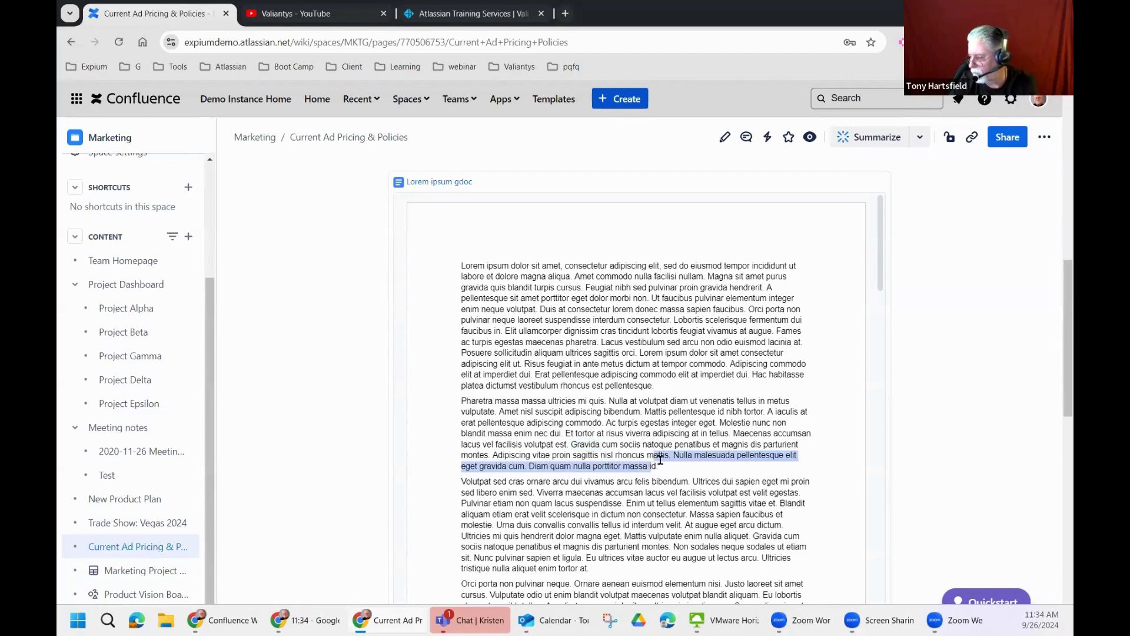
pyautogui.scroll(-3, 665, 453)
pyautogui.scroll(1, 473, 468)
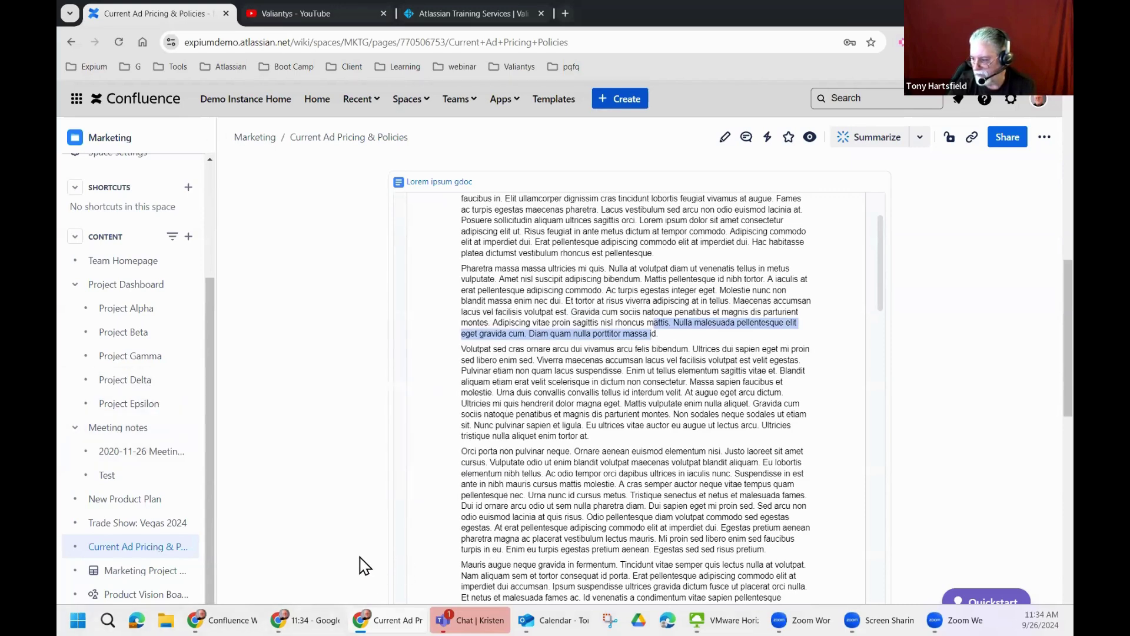
# Open the Marketing Project Issues database, view the field types available for a new column and look through its Jira issue entries
pyautogui.click(129, 570)
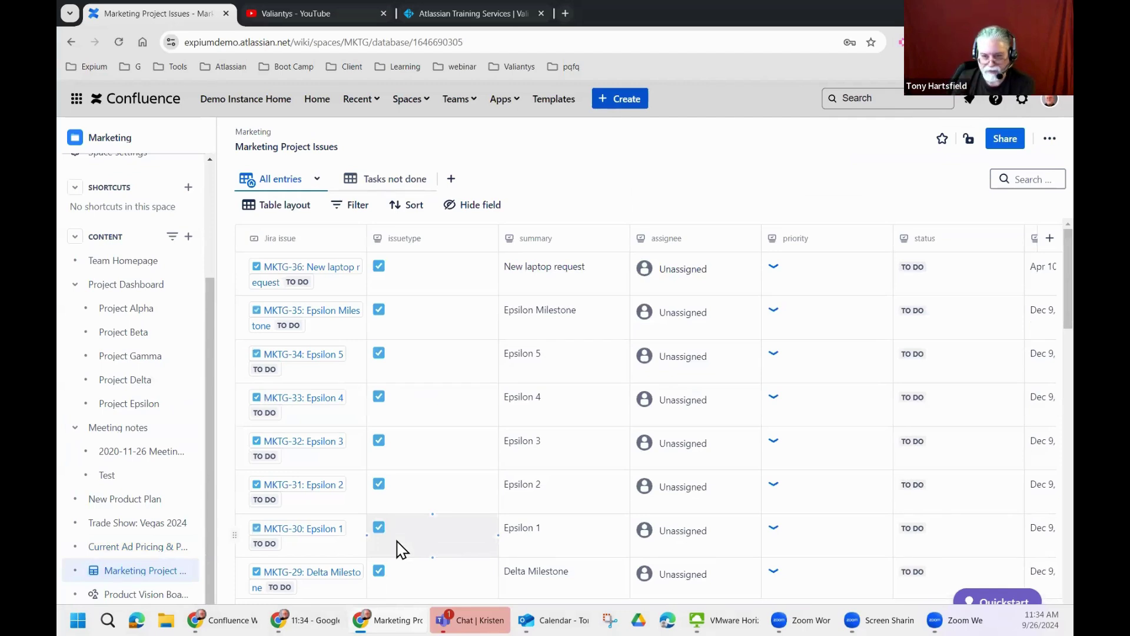
pyautogui.click(1049, 242)
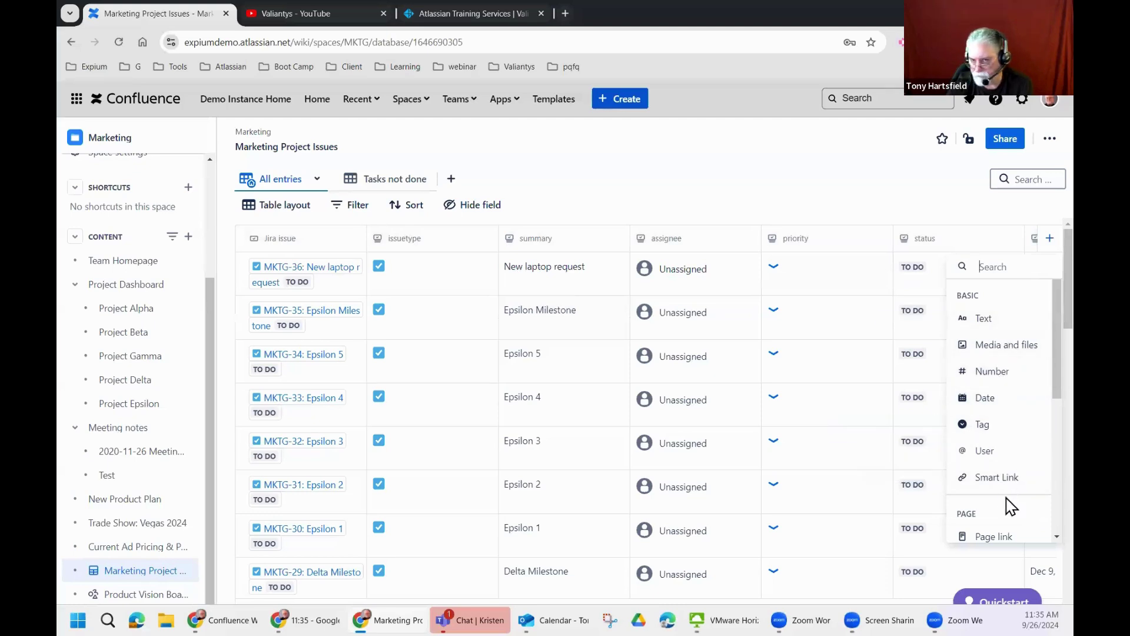
pyautogui.click(809, 187)
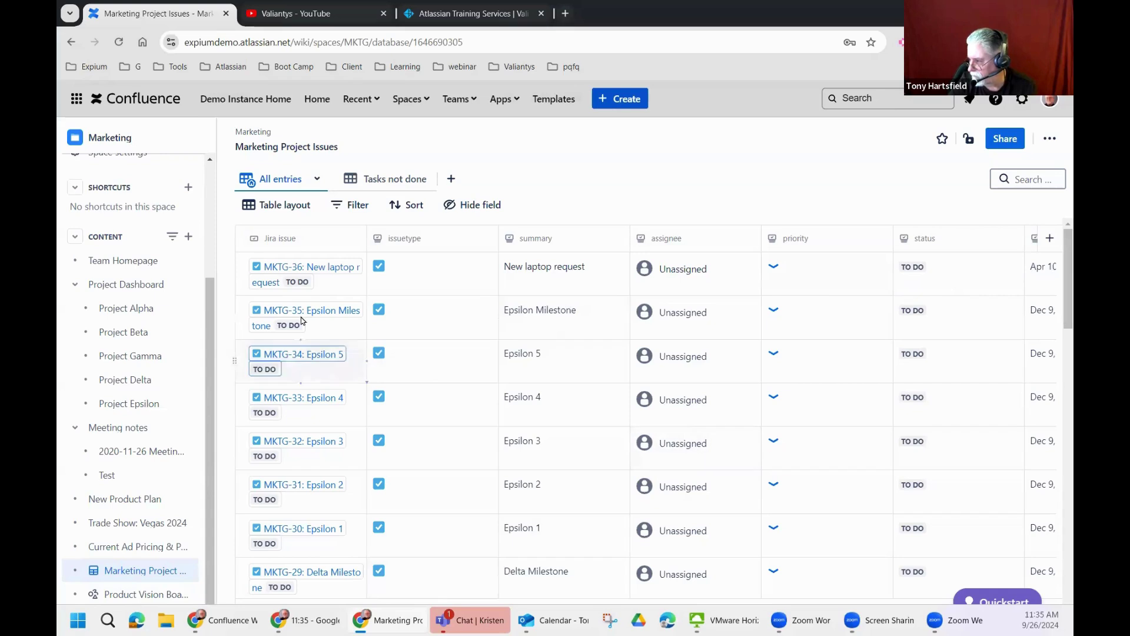
pyautogui.moveTo(301, 277)
pyautogui.scroll(-5, 882, 353)
pyautogui.scroll(-5, 839, 386)
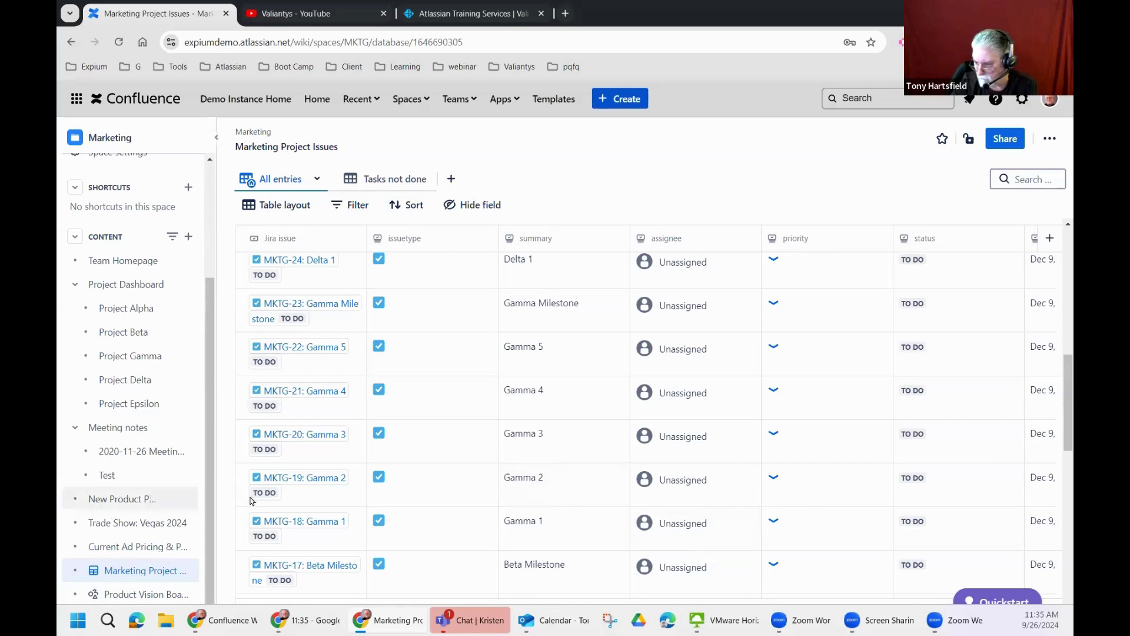
# View the Product Vision Board whiteboard, and switch to the Valiantys page on Atlassian training services
pyautogui.click(131, 595)
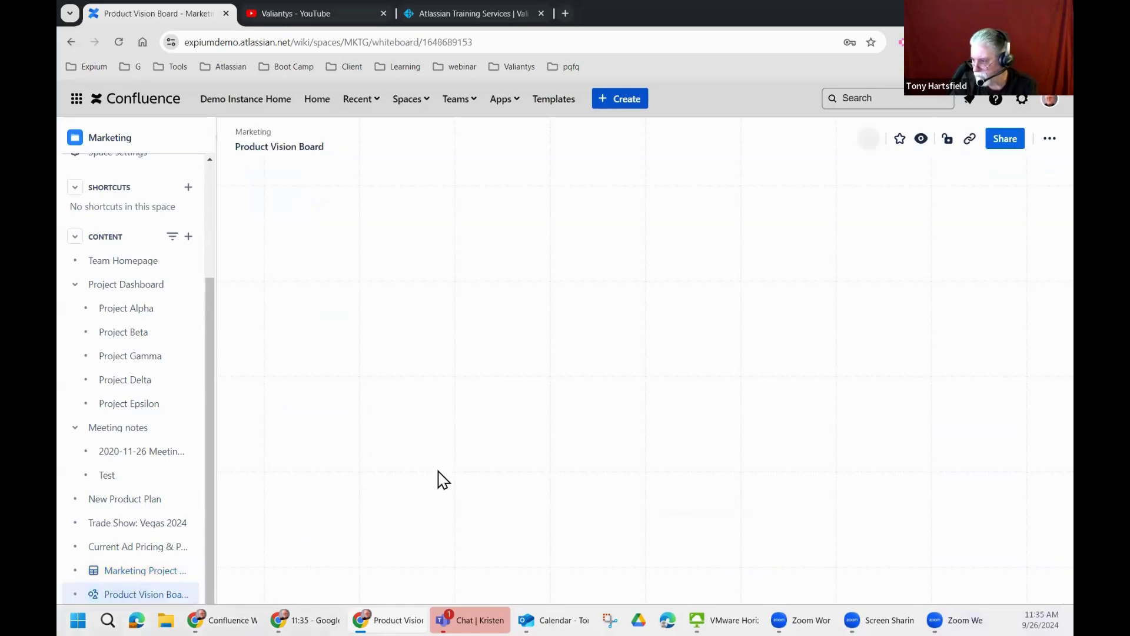
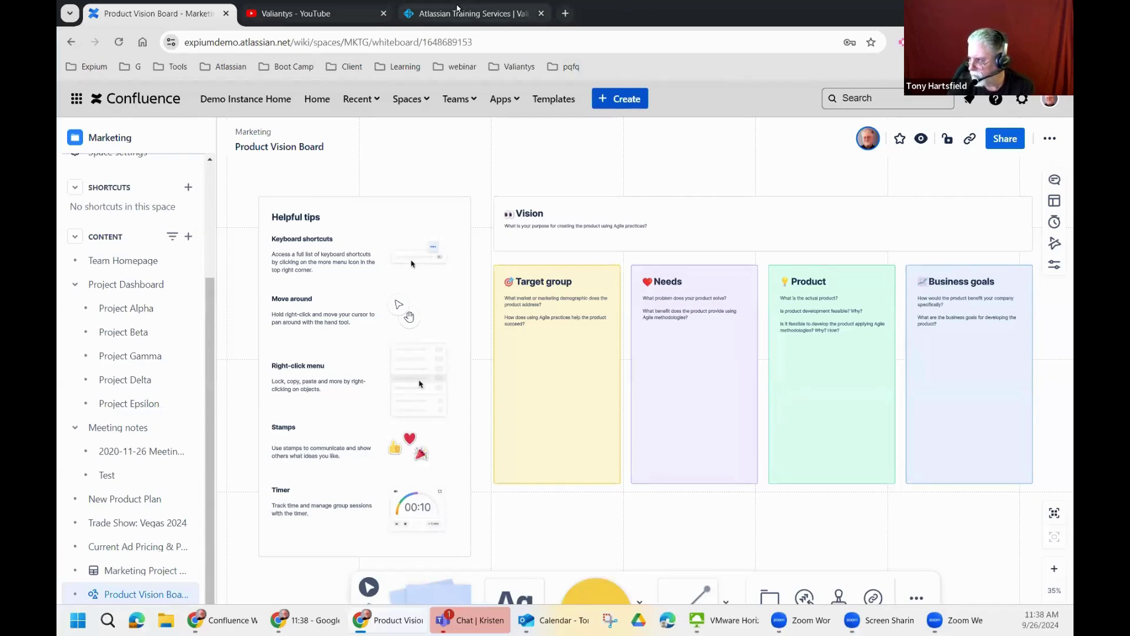
pyautogui.click(486, 11)
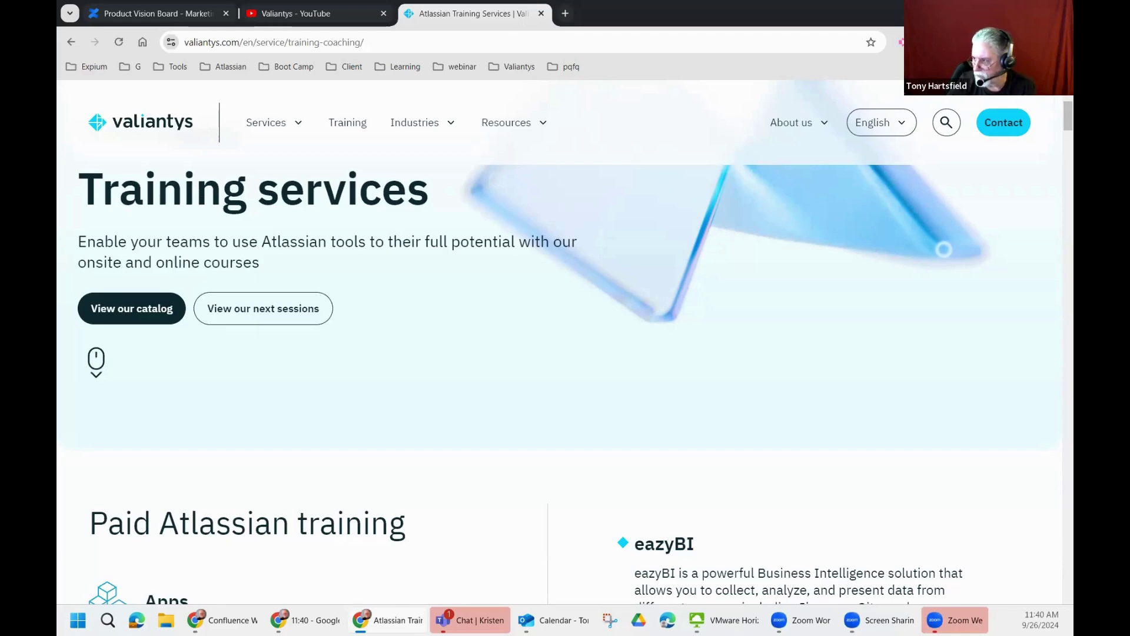
# Switch to the Valiantys YouTube channel and browse its latest videos
pyautogui.click(284, 9)
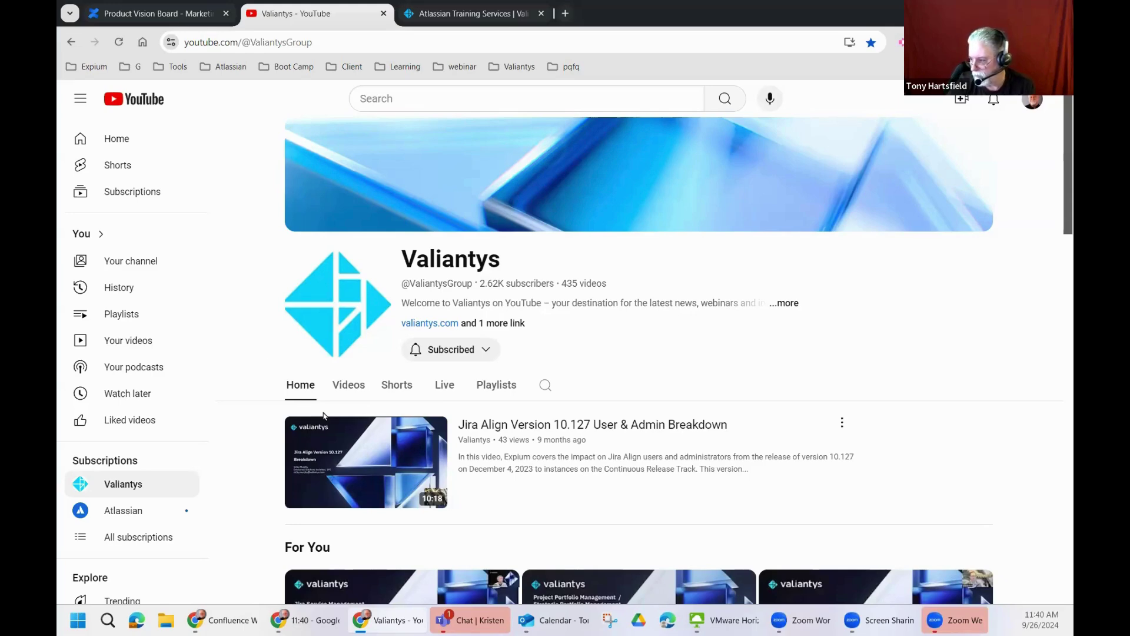
pyautogui.click(348, 385)
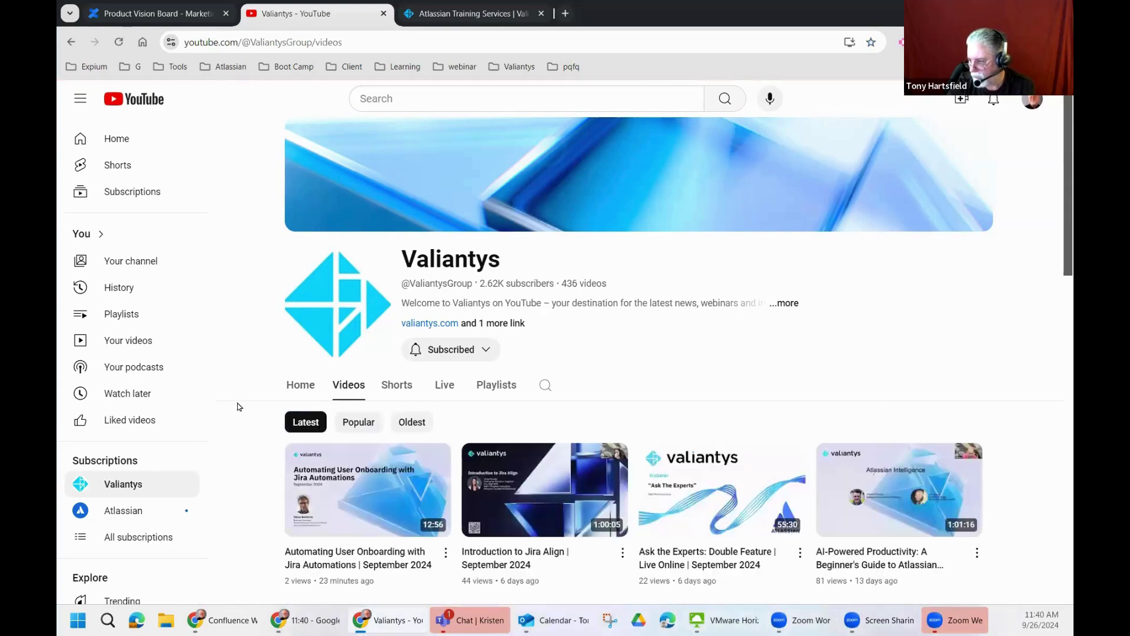
pyautogui.scroll(-4, 236, 408)
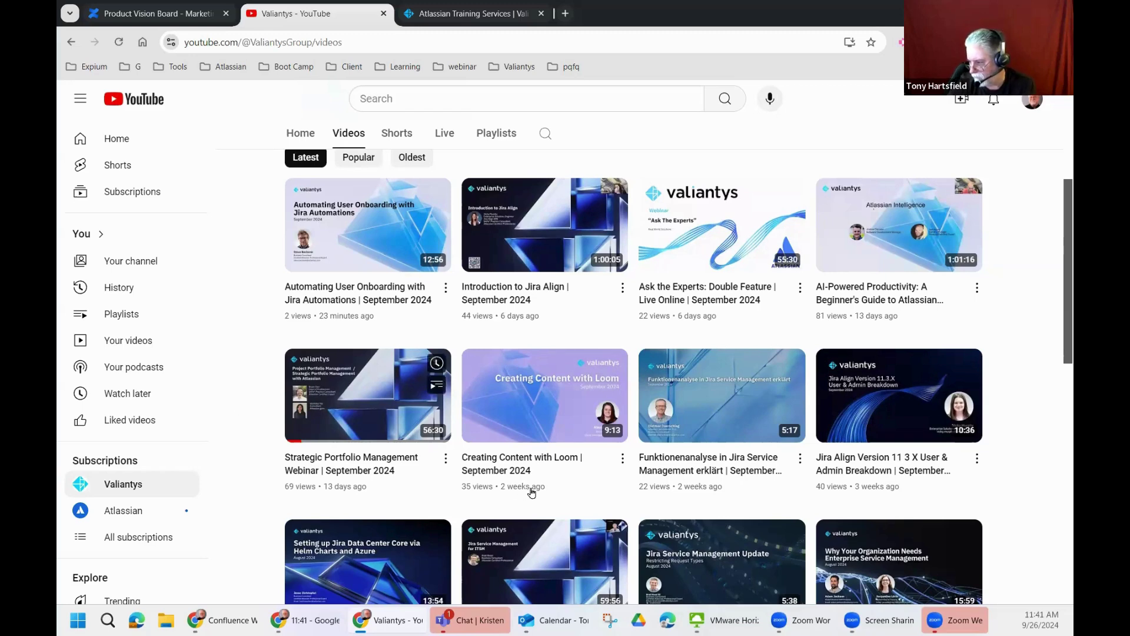
pyautogui.scroll(-3, 533, 501)
pyautogui.scroll(-3, 536, 517)
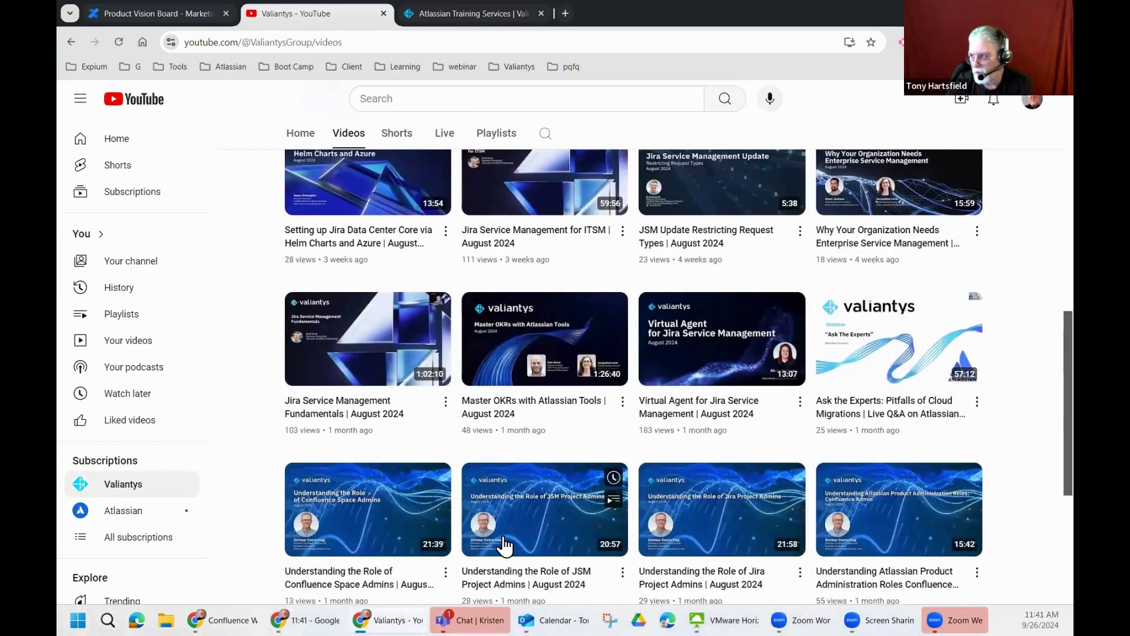
pyautogui.scroll(3, 504, 545)
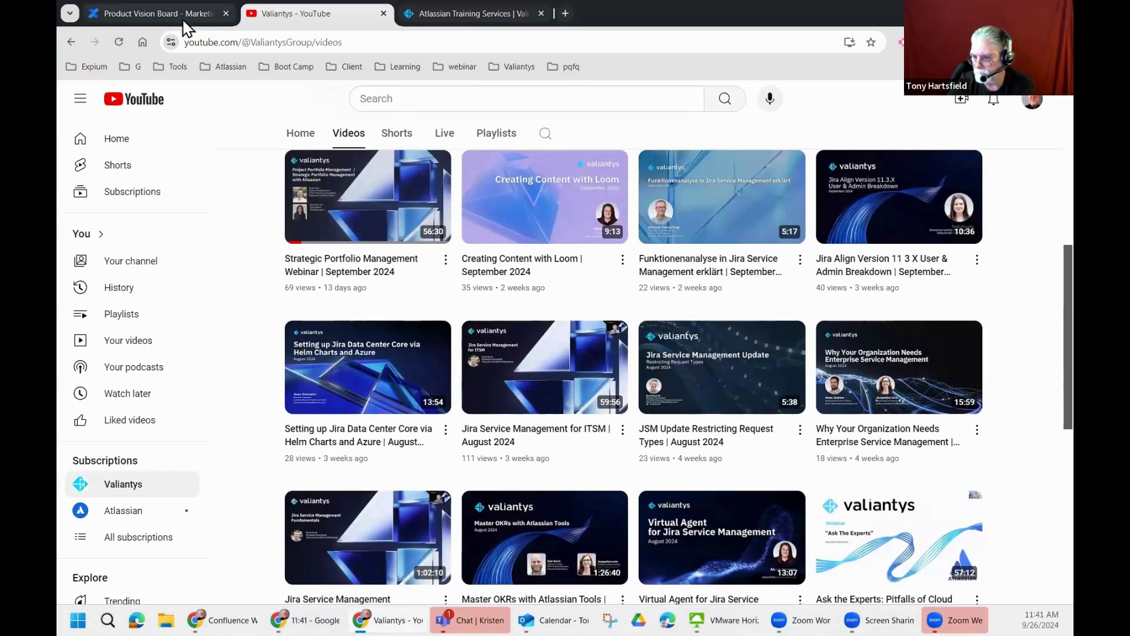
# Return to the Marketing space in Confluence and open its Team Homepage
pyautogui.click(159, 13)
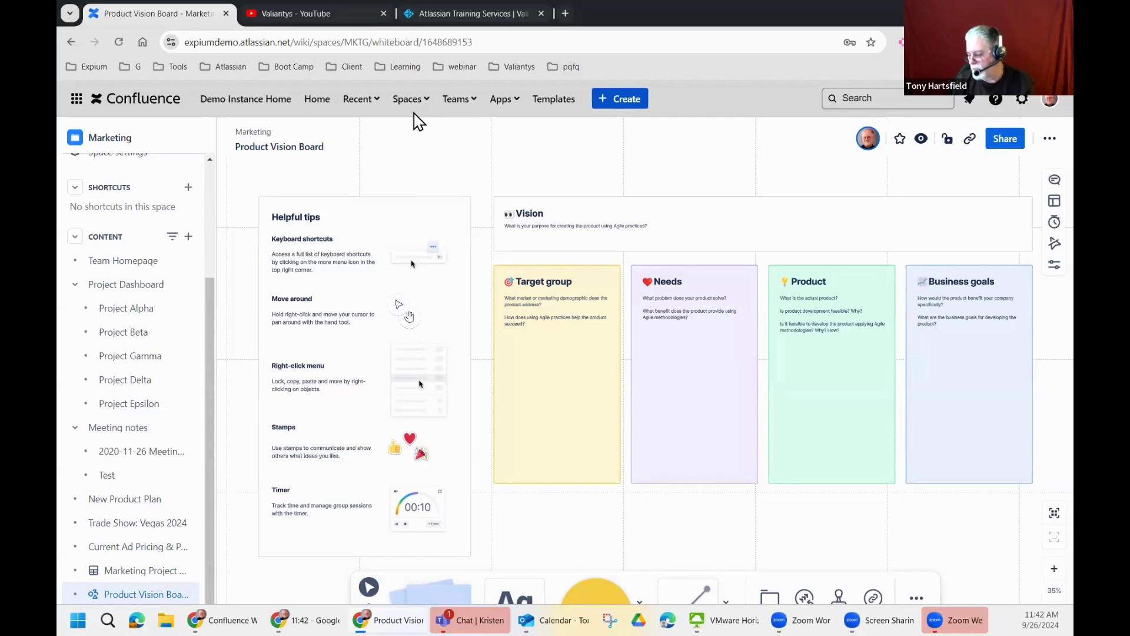
pyautogui.scroll(10, 713, 449)
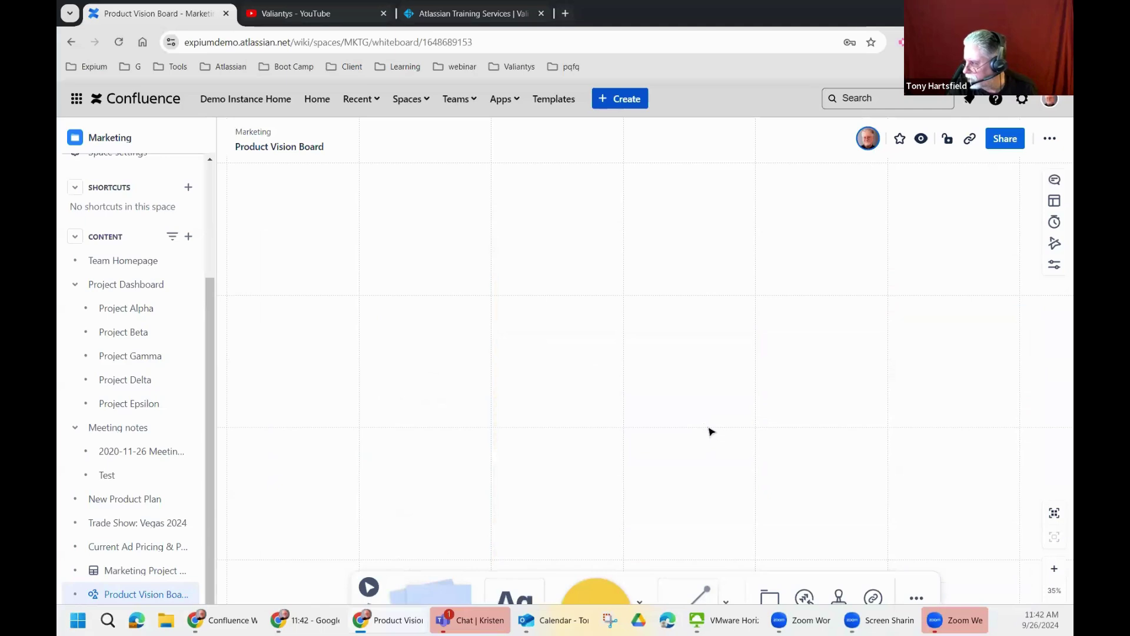
pyautogui.scroll(3, 714, 428)
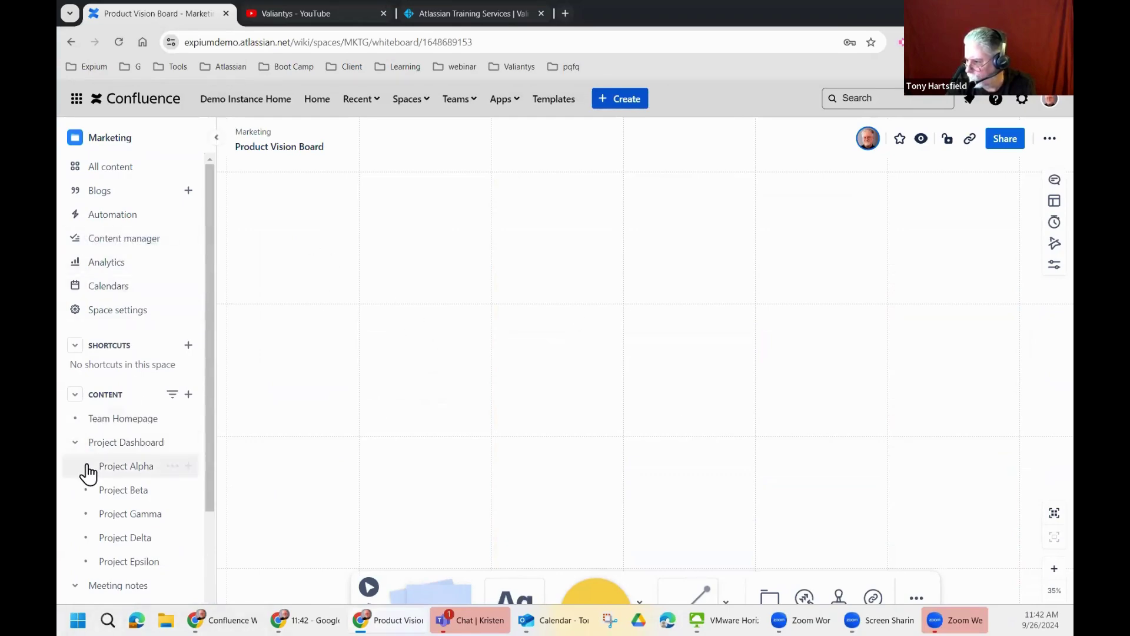
pyautogui.click(116, 419)
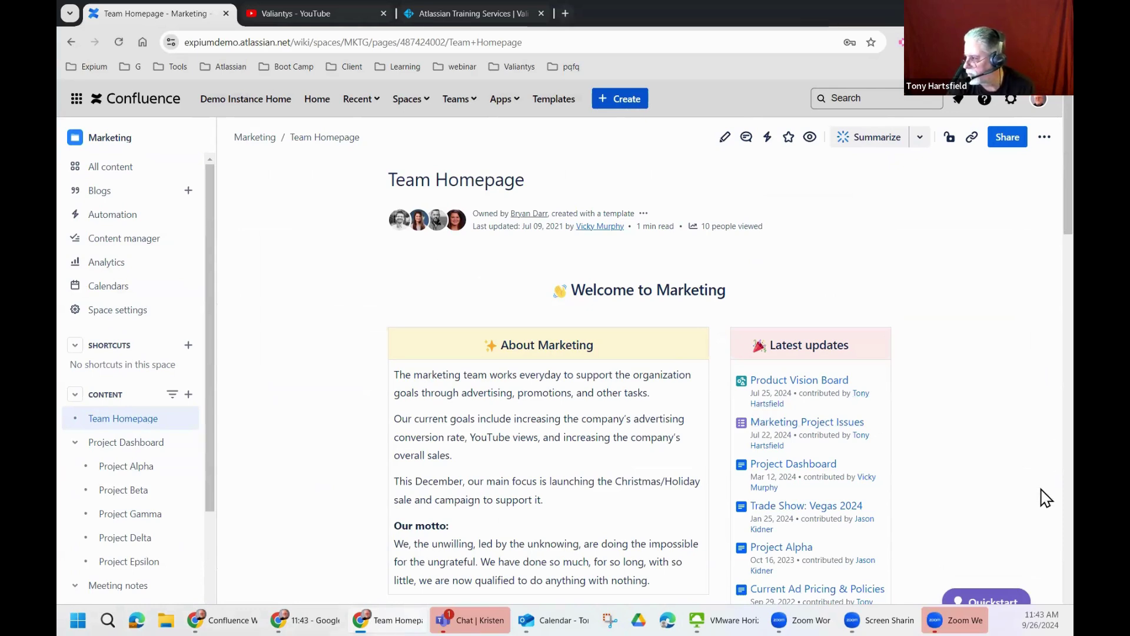
# View an AI summary of the Team Homepage and check the option for summarizing comments
pyautogui.click(861, 138)
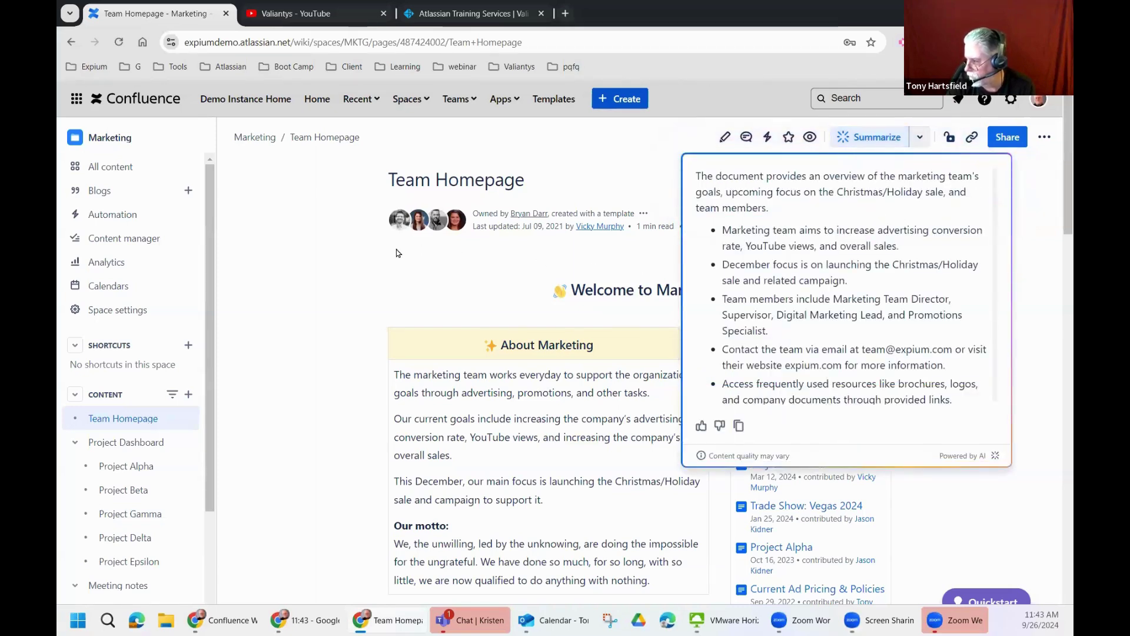
pyautogui.click(347, 255)
pyautogui.click(922, 138)
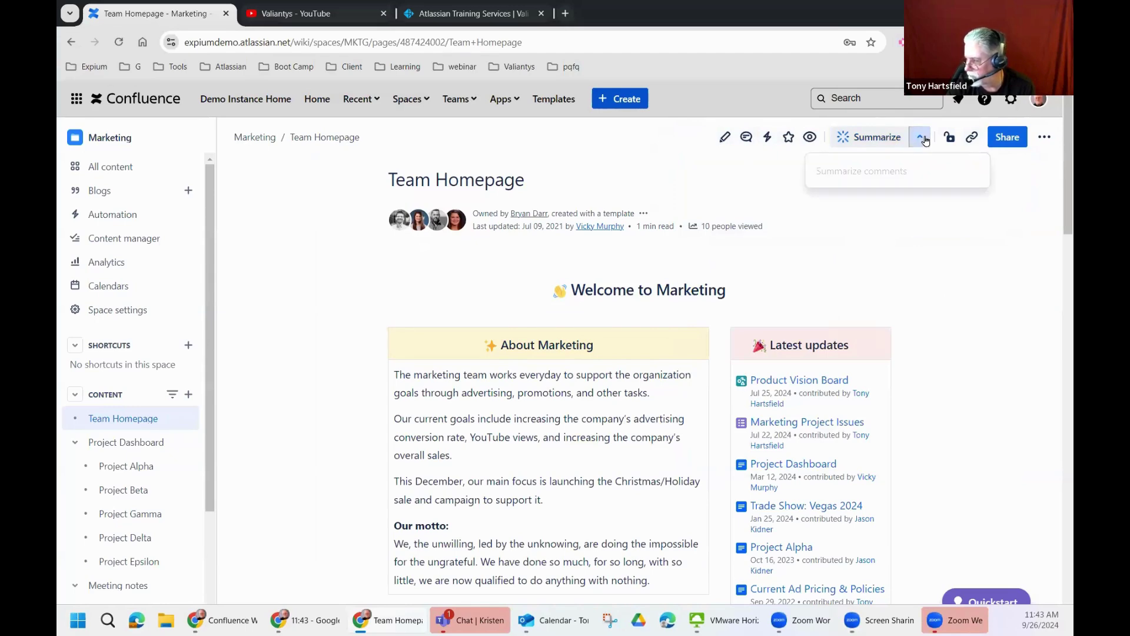
pyautogui.click(321, 306)
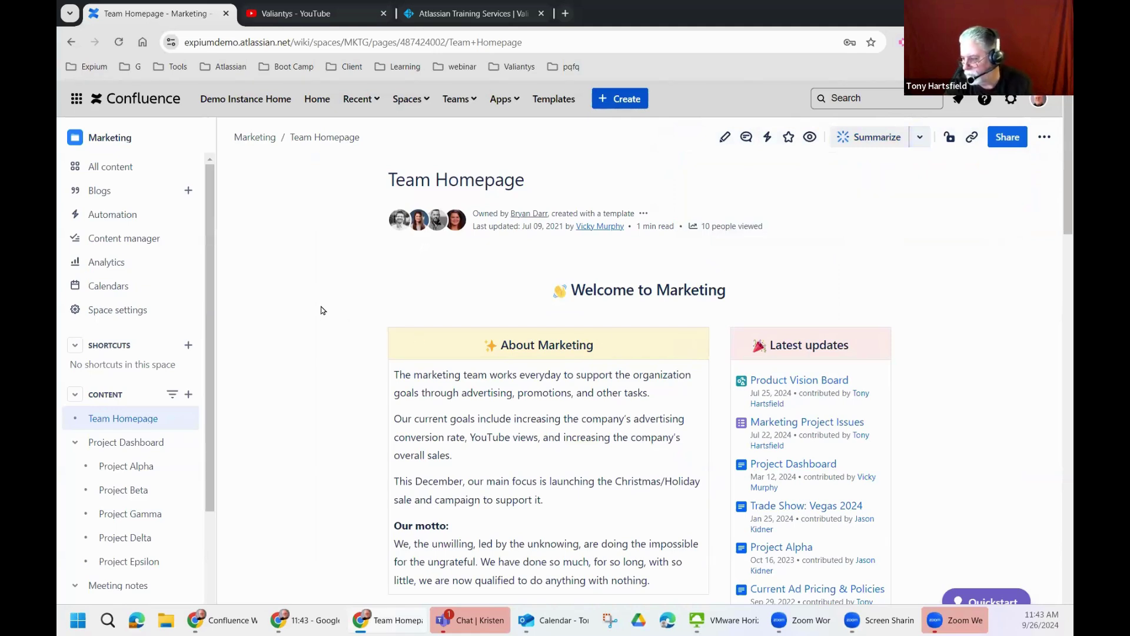
# Open the Marketing space settings and view the available automation rule templates
pyautogui.scroll(-3, 141, 421)
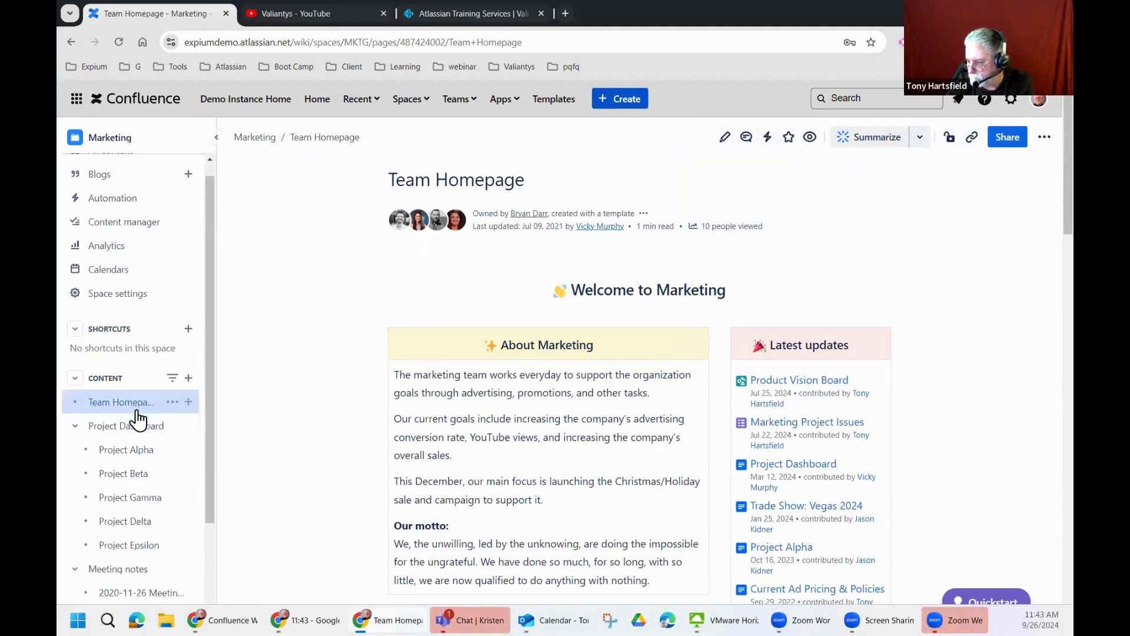
pyautogui.scroll(3, 141, 453)
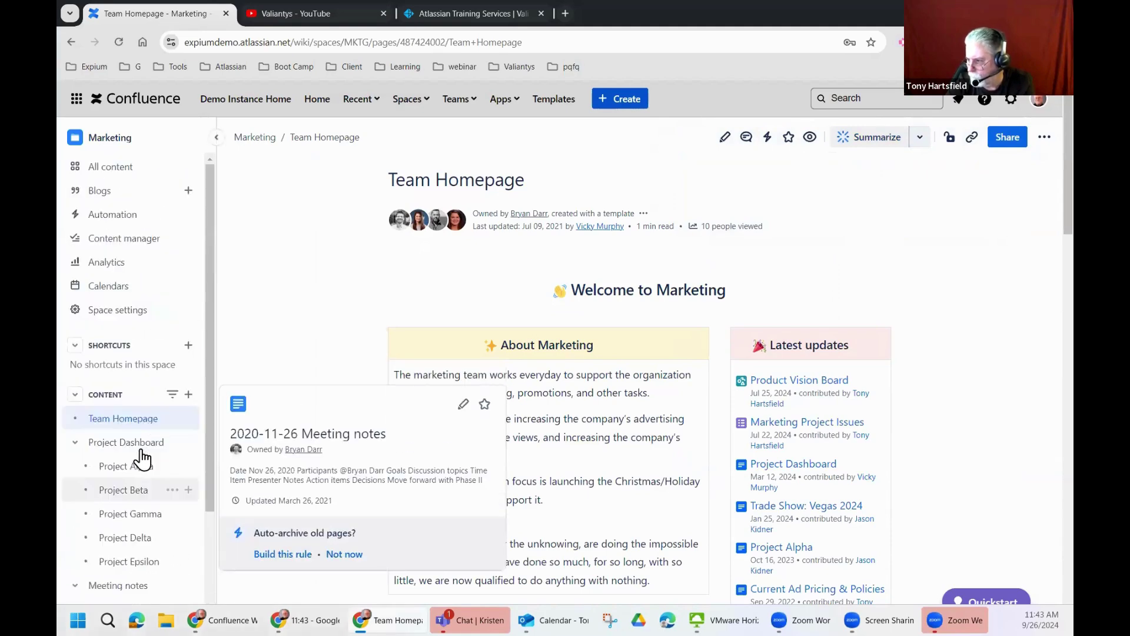
pyautogui.click(117, 318)
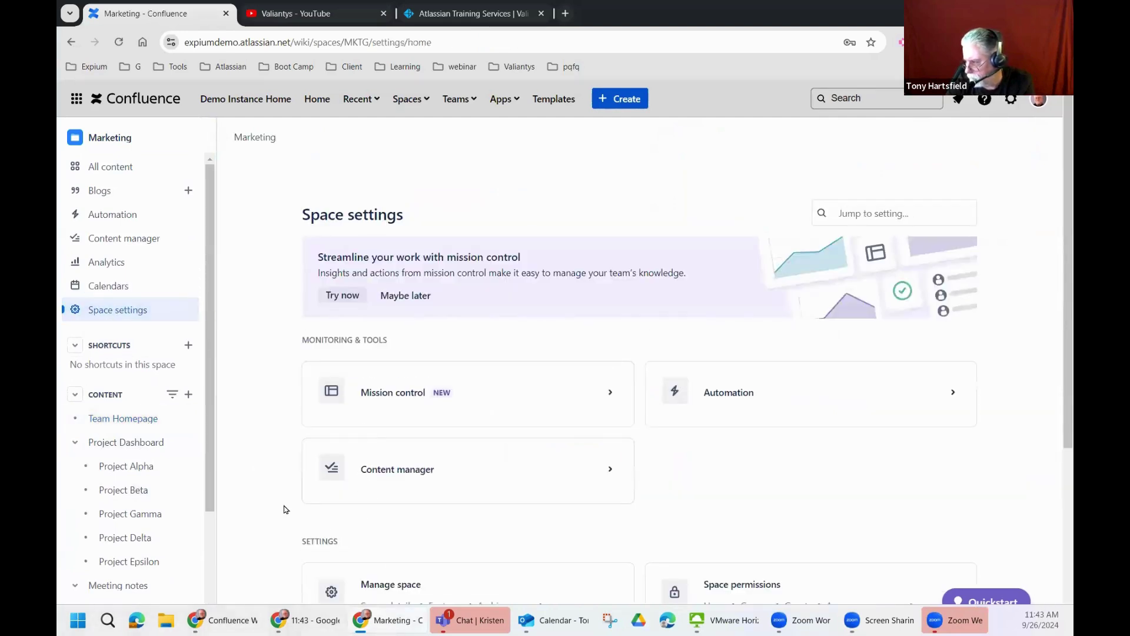
pyautogui.click(712, 398)
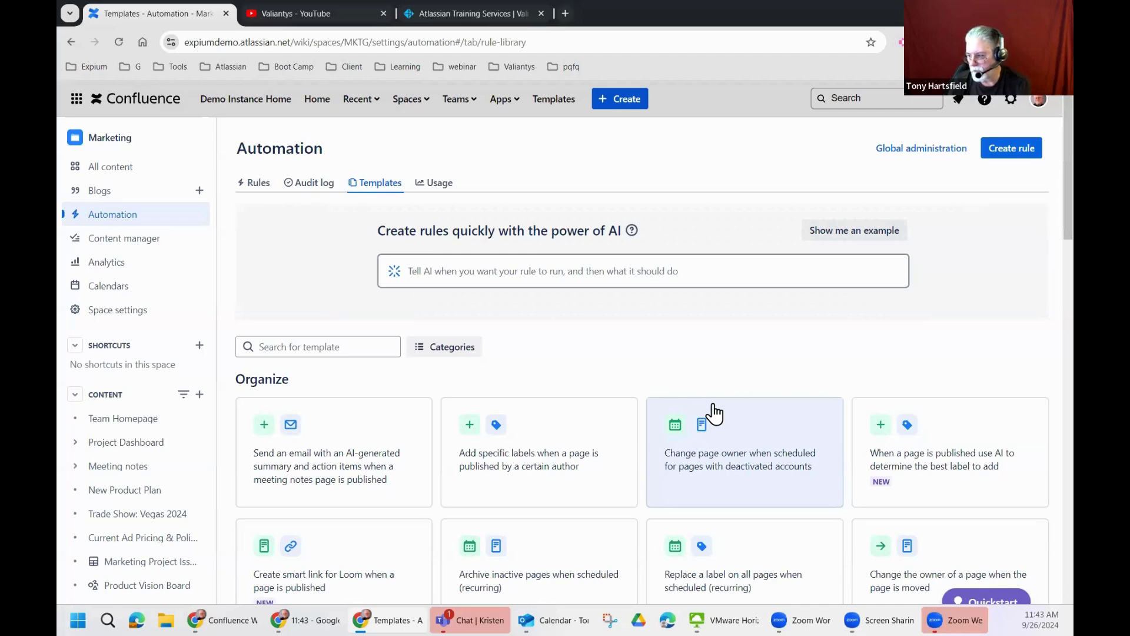
# Examine the automation rule templates for organizing content and the cross-product templates that work with Jira and Compass
pyautogui.scroll(-7, 714, 412)
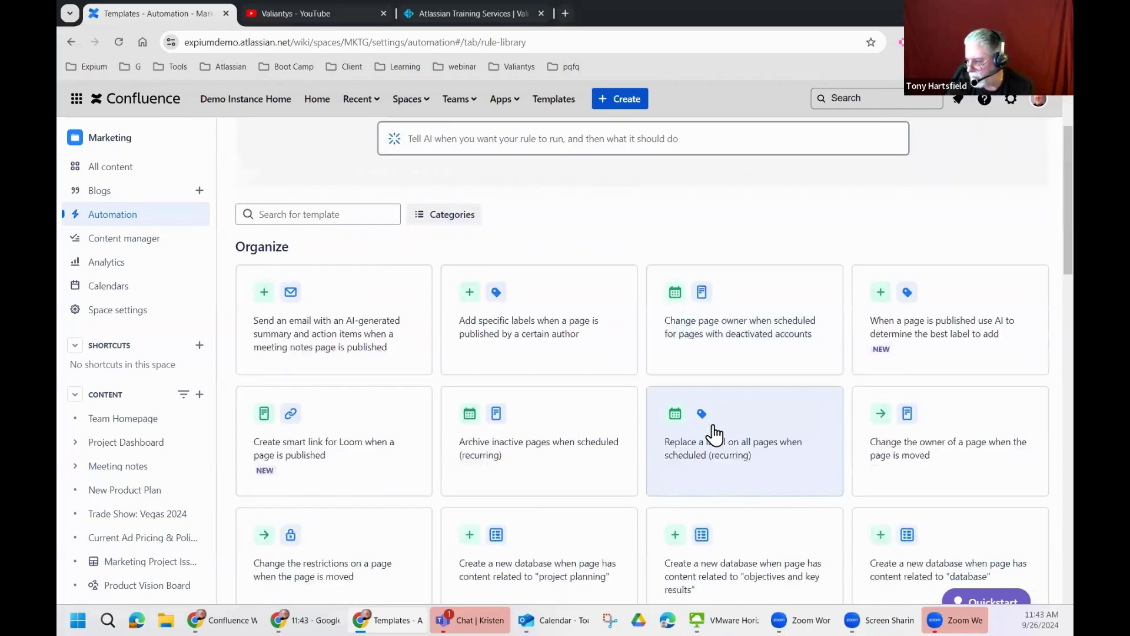
pyautogui.scroll(-8, 718, 442)
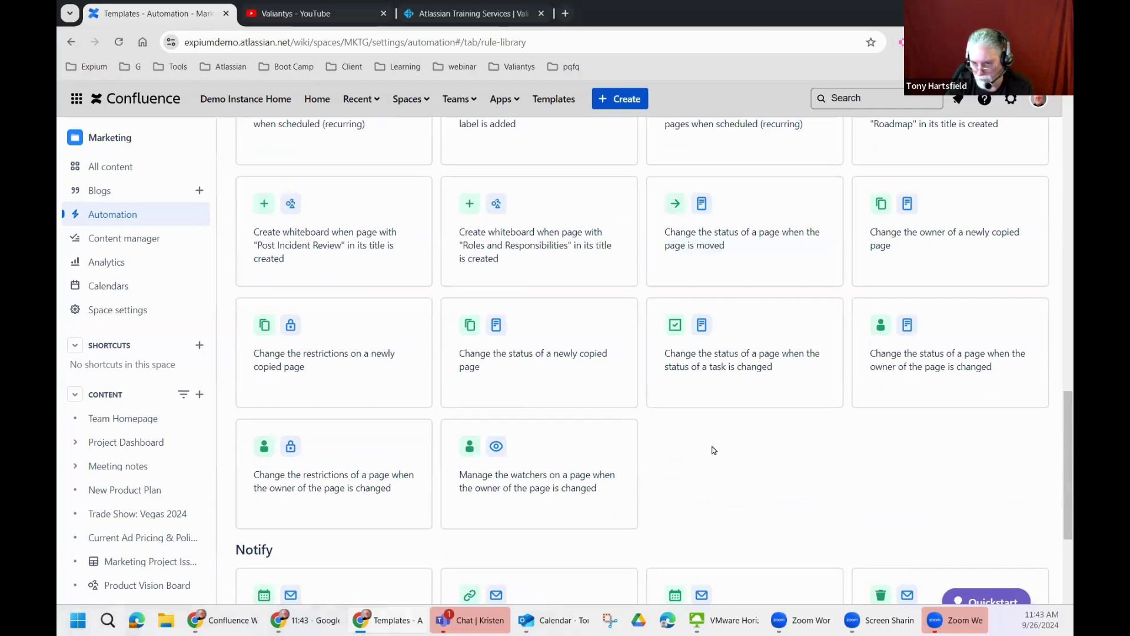
pyautogui.scroll(5, 714, 447)
pyautogui.scroll(12, 707, 452)
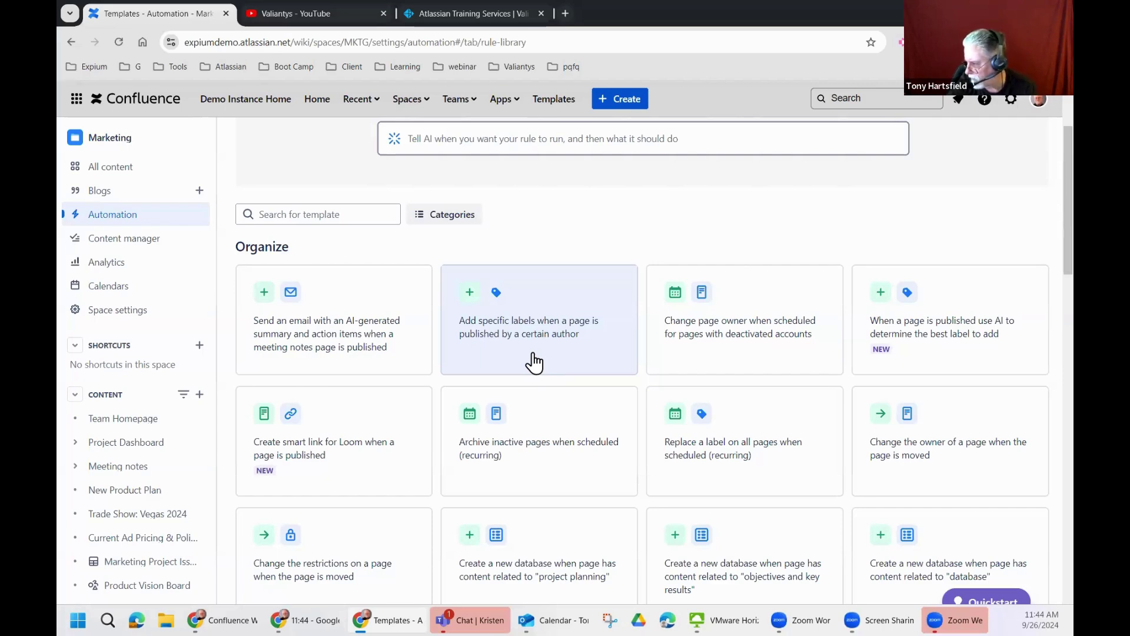
pyautogui.scroll(-1, 542, 378)
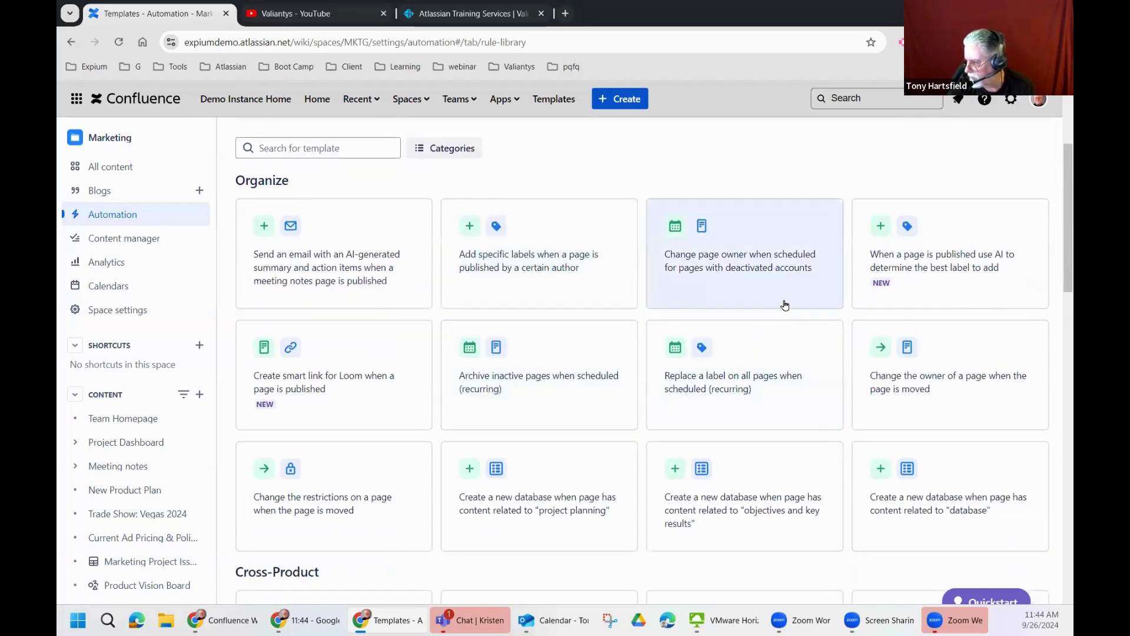
pyautogui.scroll(-2, 812, 453)
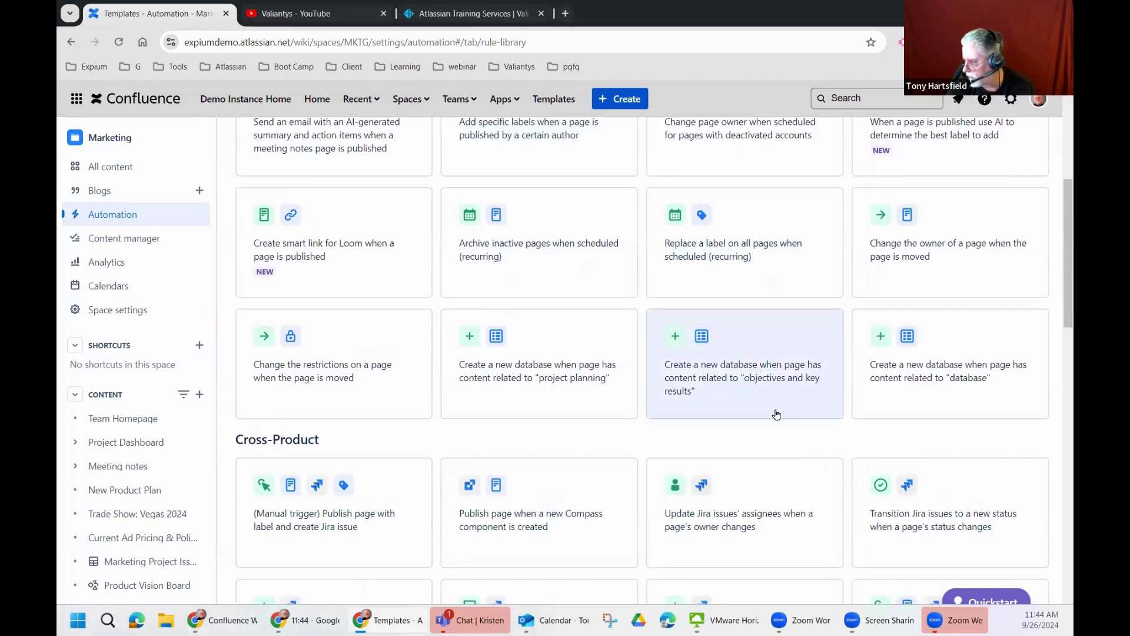
pyautogui.scroll(-1, 771, 423)
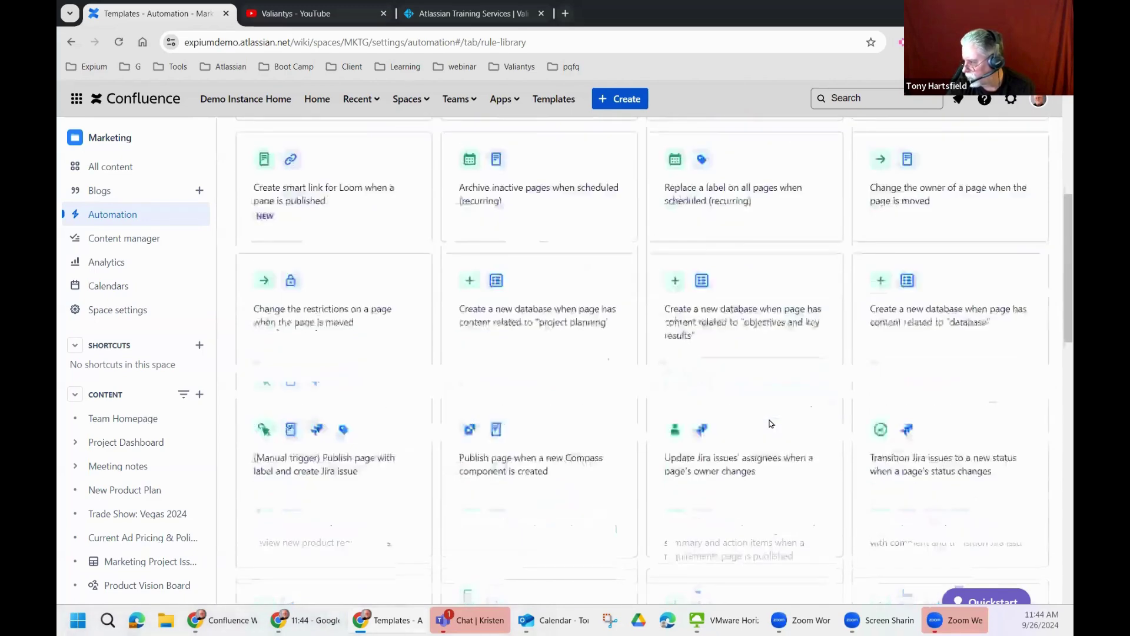
pyautogui.scroll(-1, 771, 423)
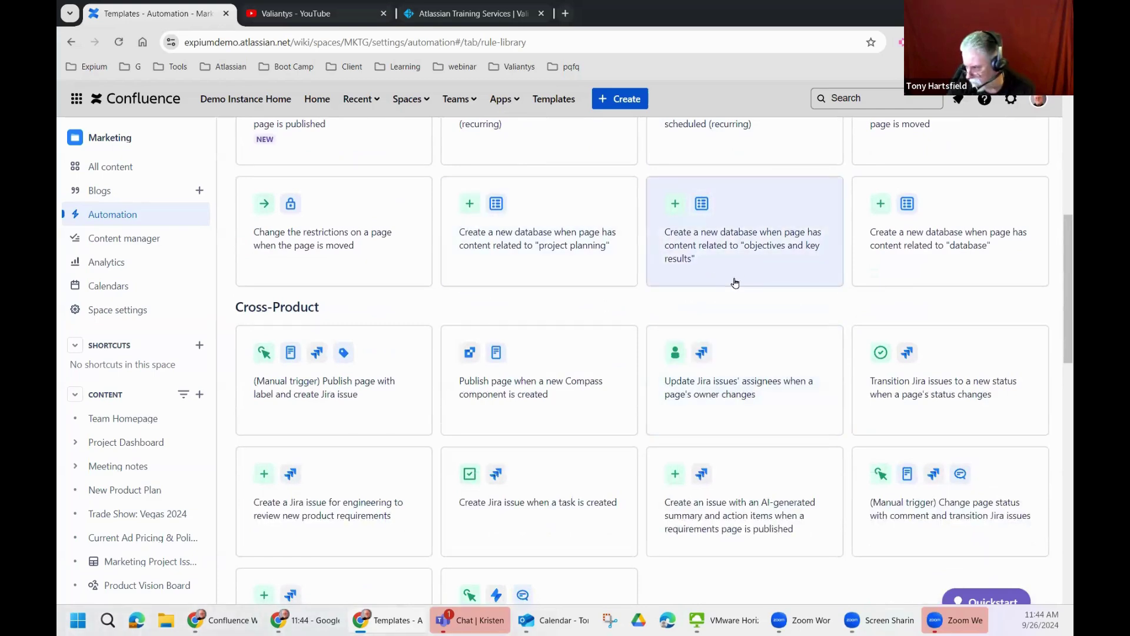
pyautogui.scroll(-1, 735, 283)
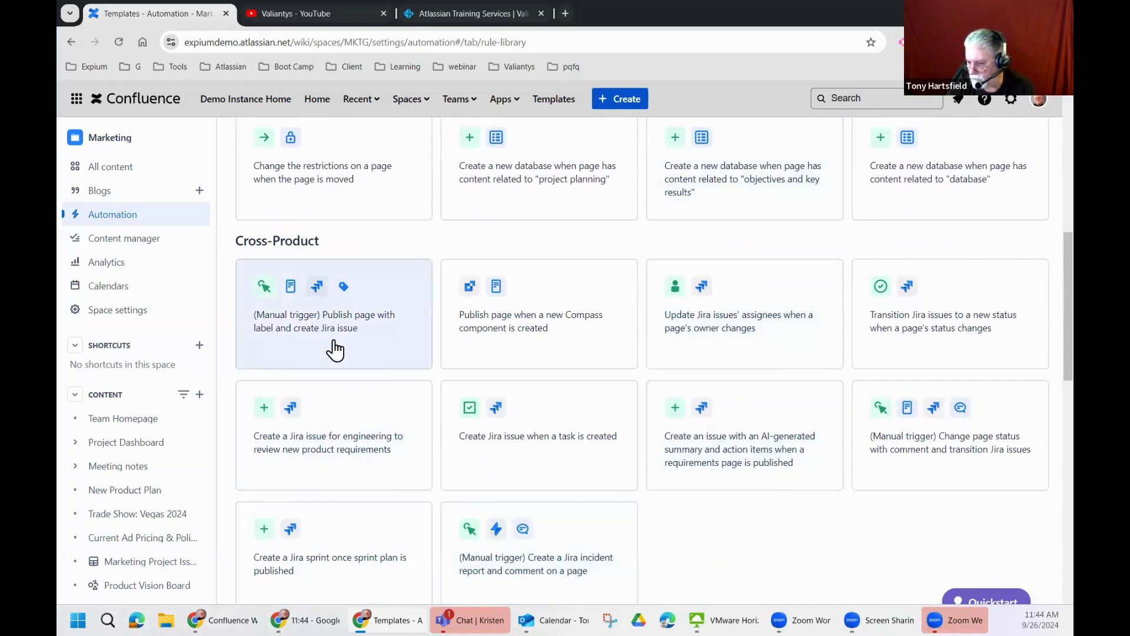
pyautogui.scroll(-1, 335, 348)
pyautogui.scroll(-1, 428, 385)
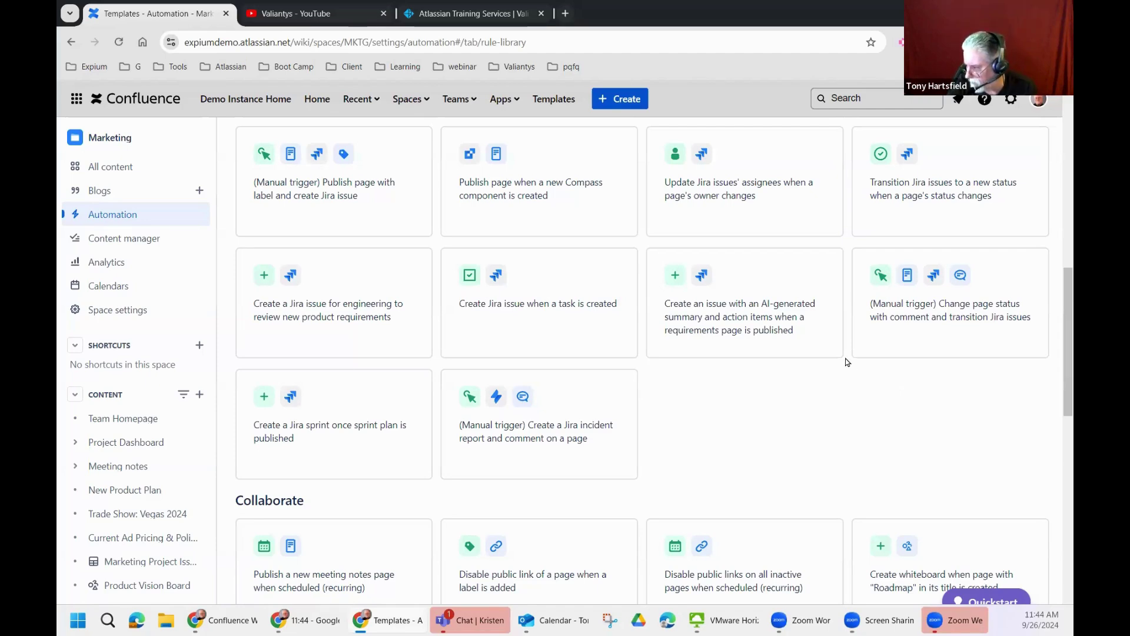
# Examine the Collaborate and Notify automation templates, and open the prompt for describing a rule to AI
pyautogui.scroll(-2, 835, 361)
pyautogui.scroll(-3, 906, 371)
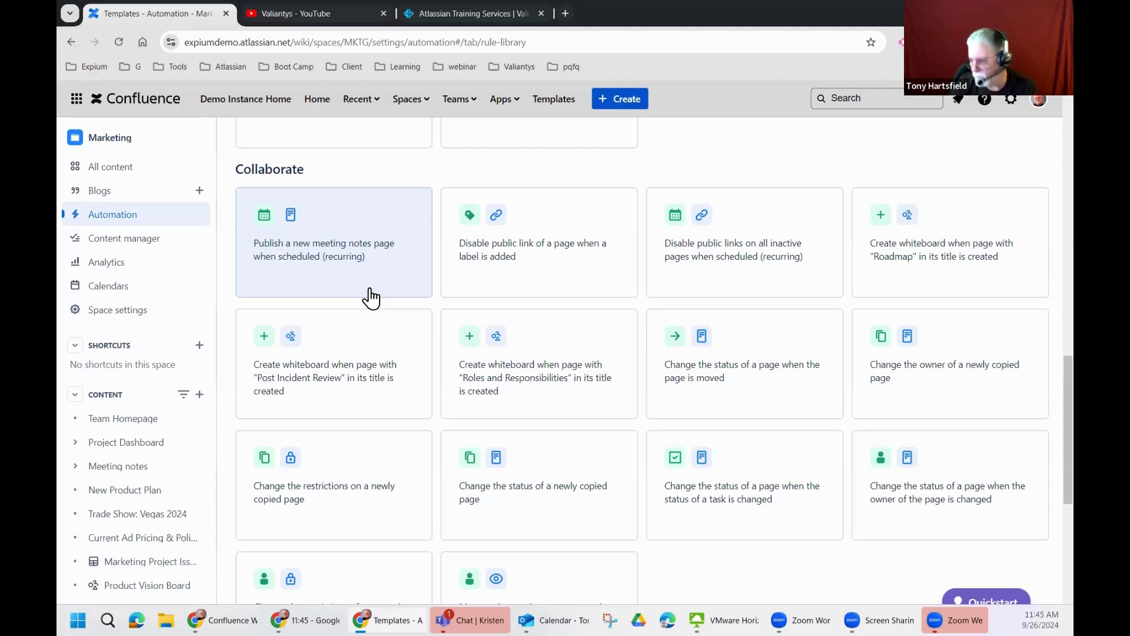
pyautogui.scroll(-4, 585, 383)
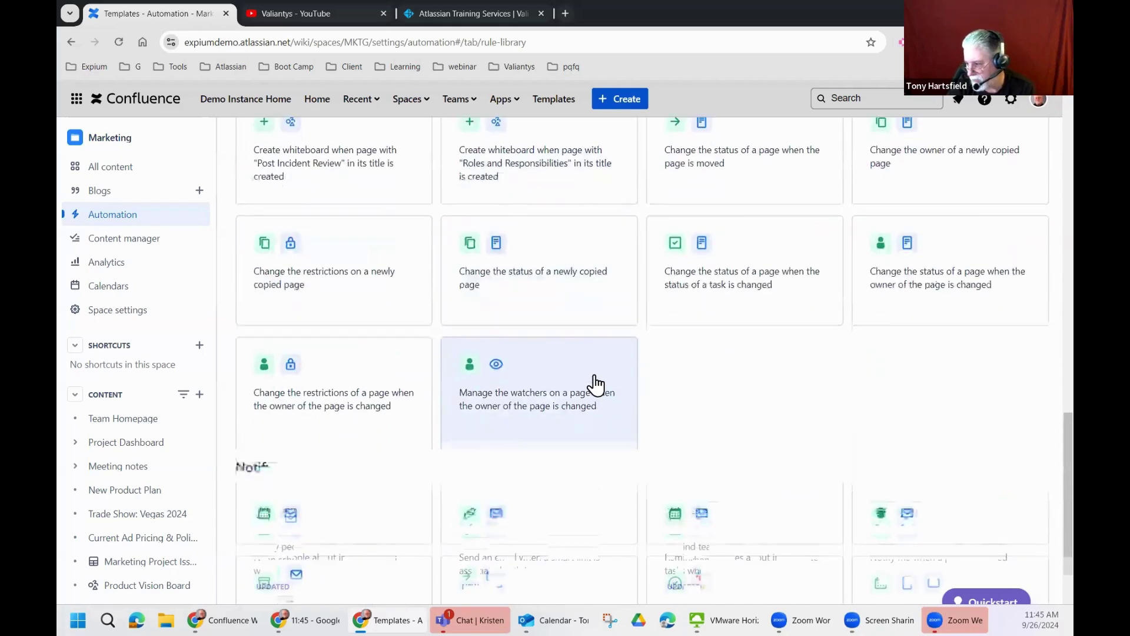
pyautogui.scroll(-3, 595, 384)
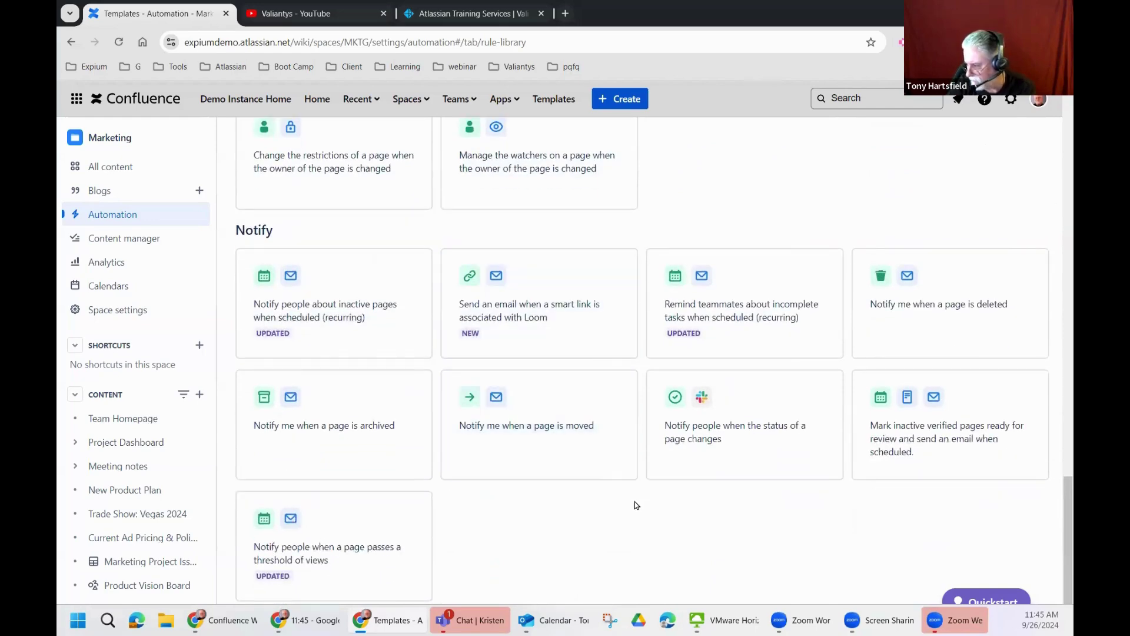
pyautogui.scroll(4, 687, 545)
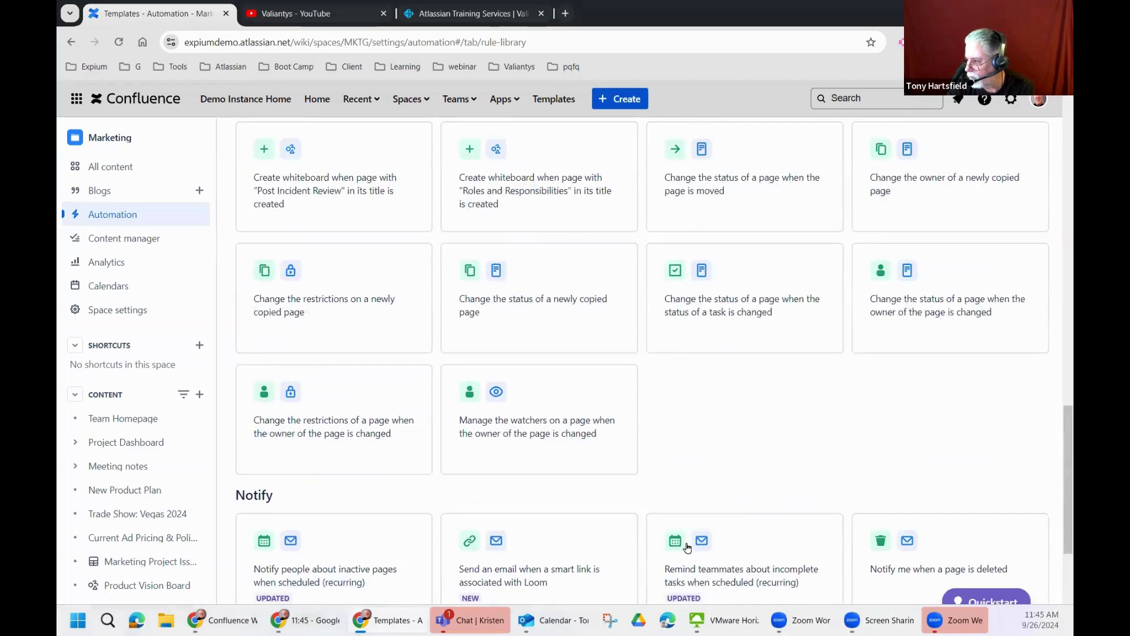
pyautogui.scroll(15, 686, 548)
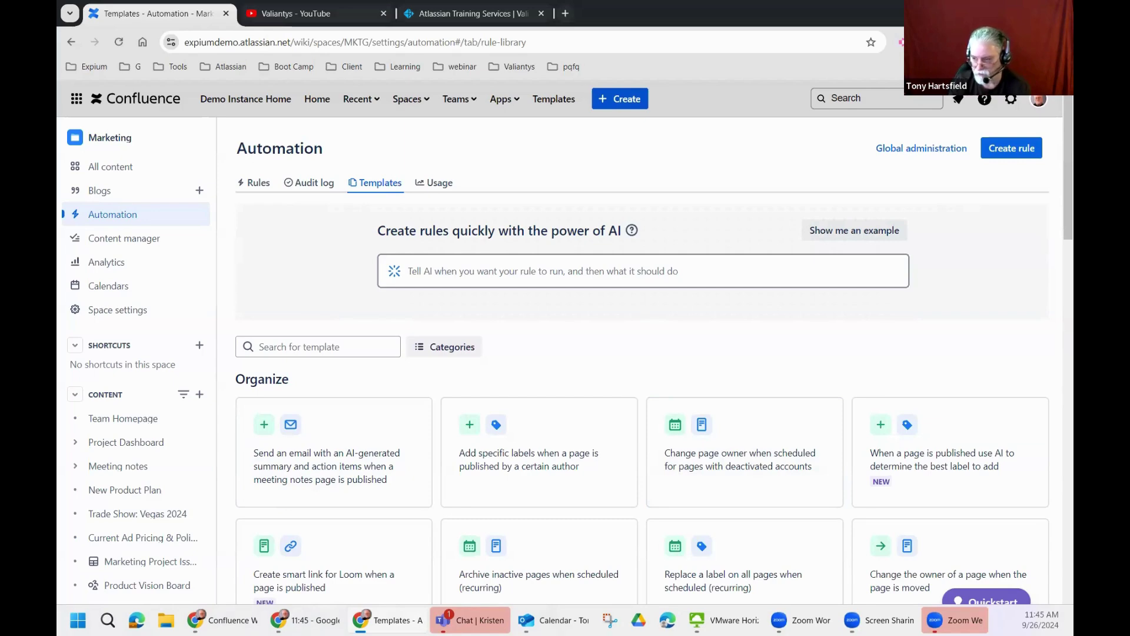
pyautogui.click(436, 270)
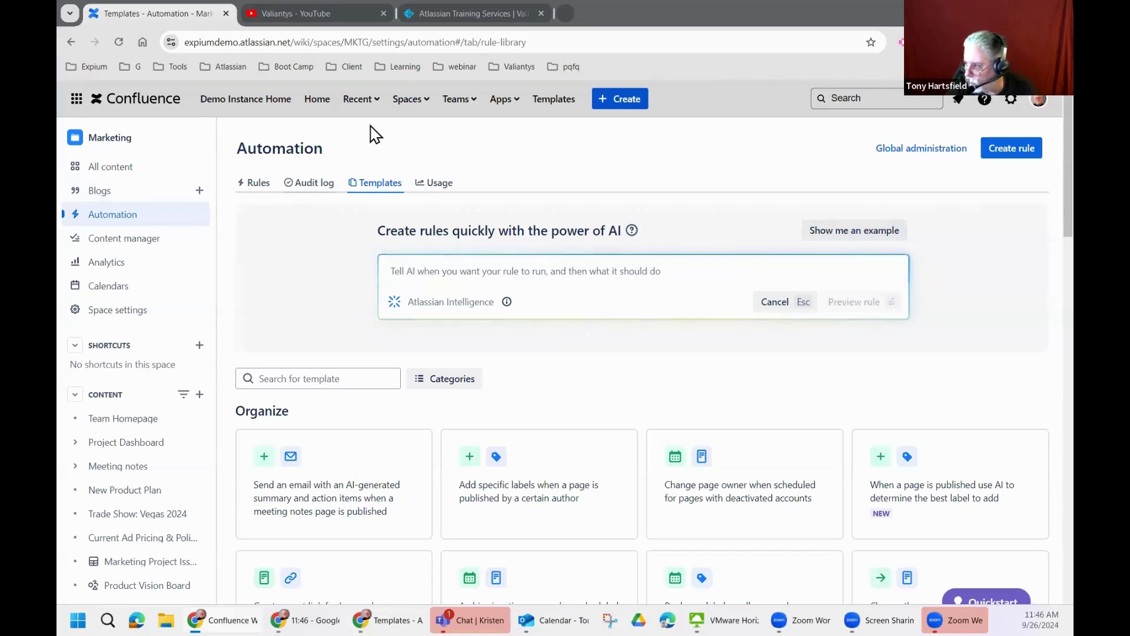
# Open the Editing Capabilities in Confluence page in the Confluence Introduction space and view its related pages and comments
pyautogui.click(412, 101)
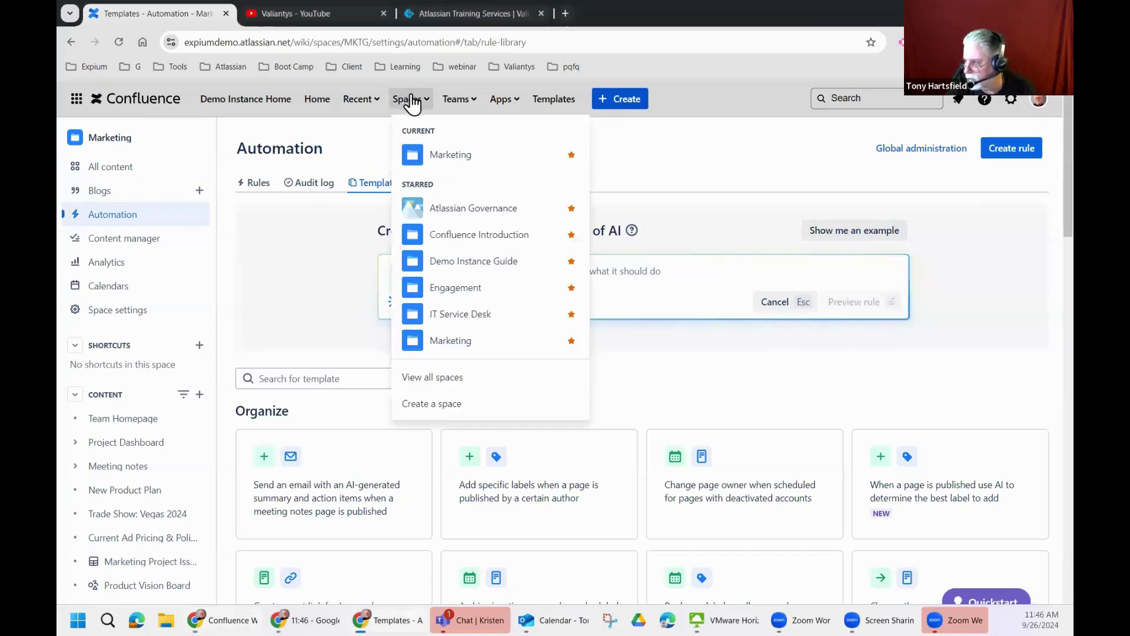
pyautogui.click(456, 237)
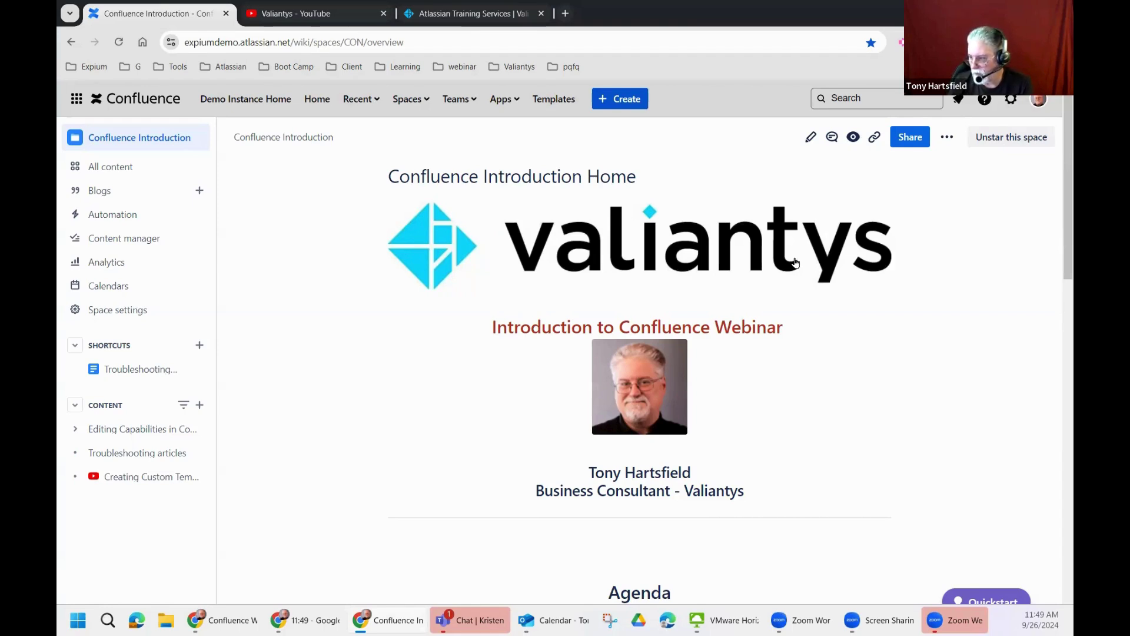
pyautogui.click(137, 433)
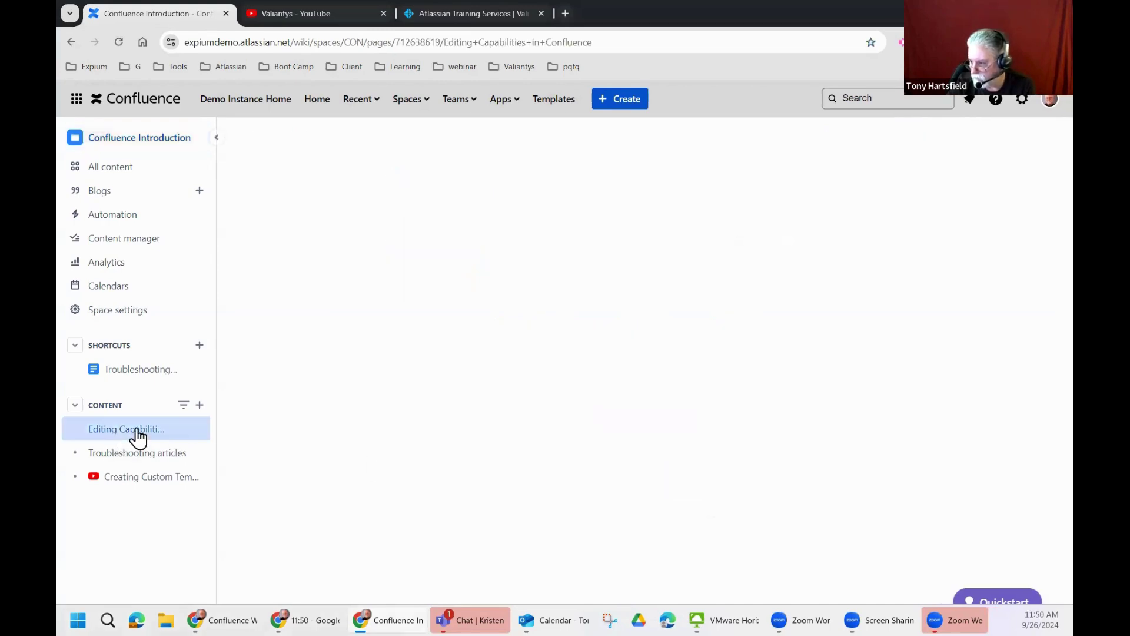
pyautogui.scroll(-20, 576, 510)
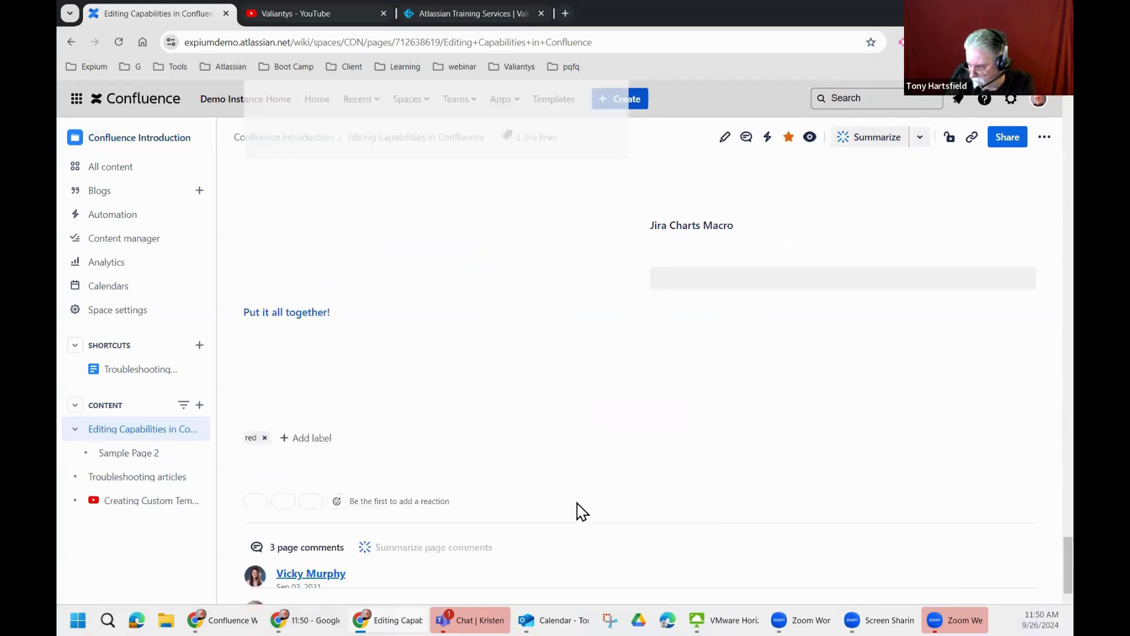
pyautogui.scroll(-13, 587, 506)
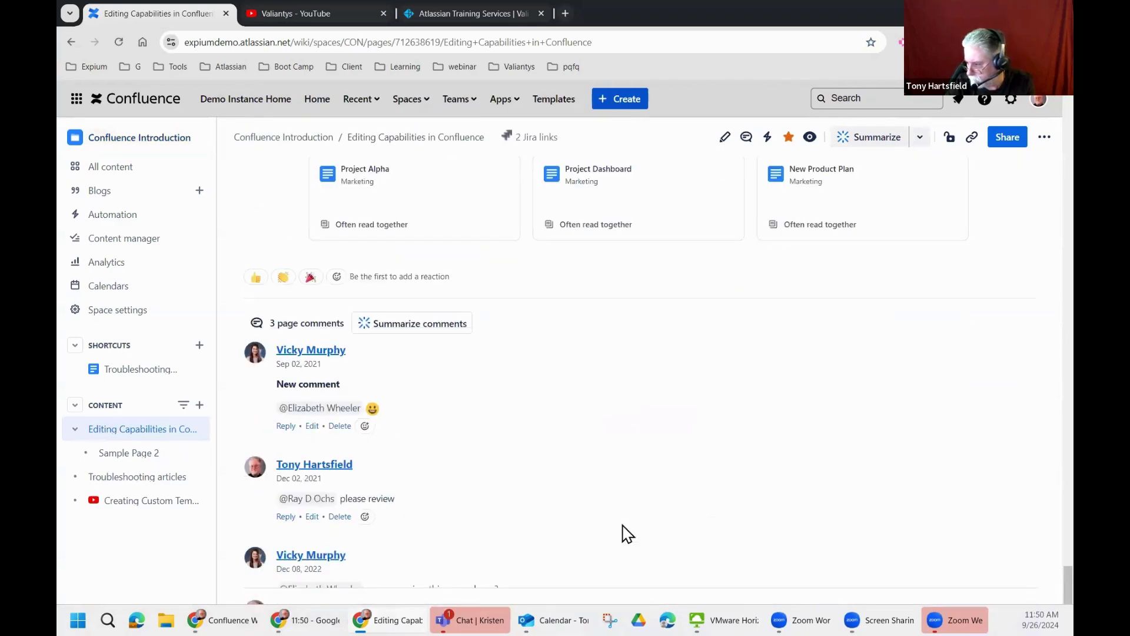
pyautogui.scroll(5, 711, 571)
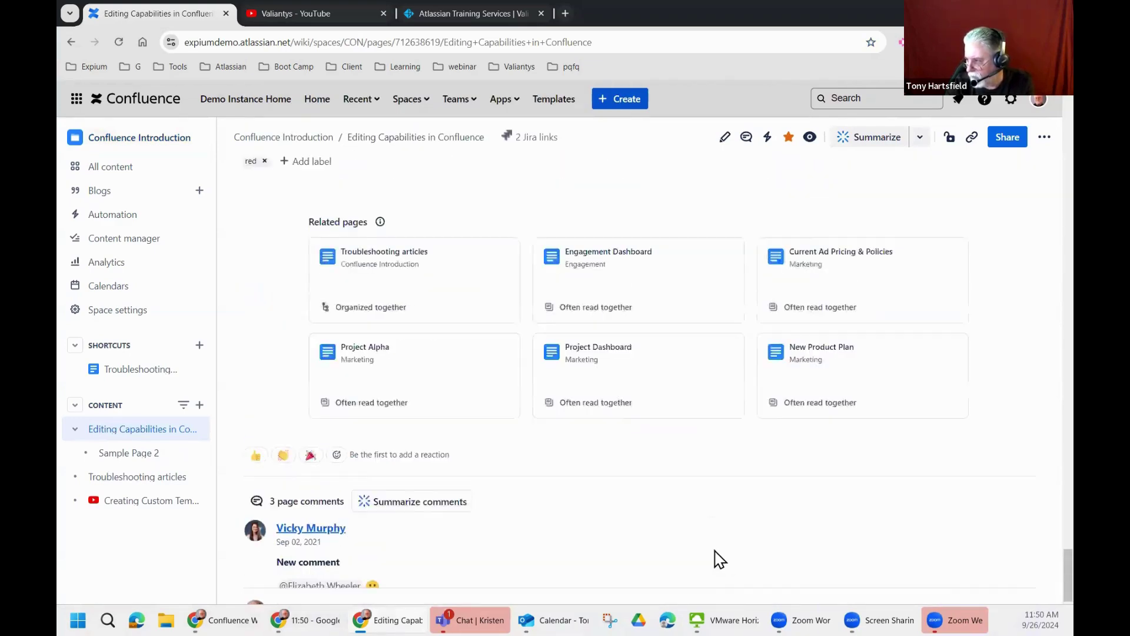
pyautogui.scroll(5, 713, 559)
pyautogui.scroll(-7, 645, 416)
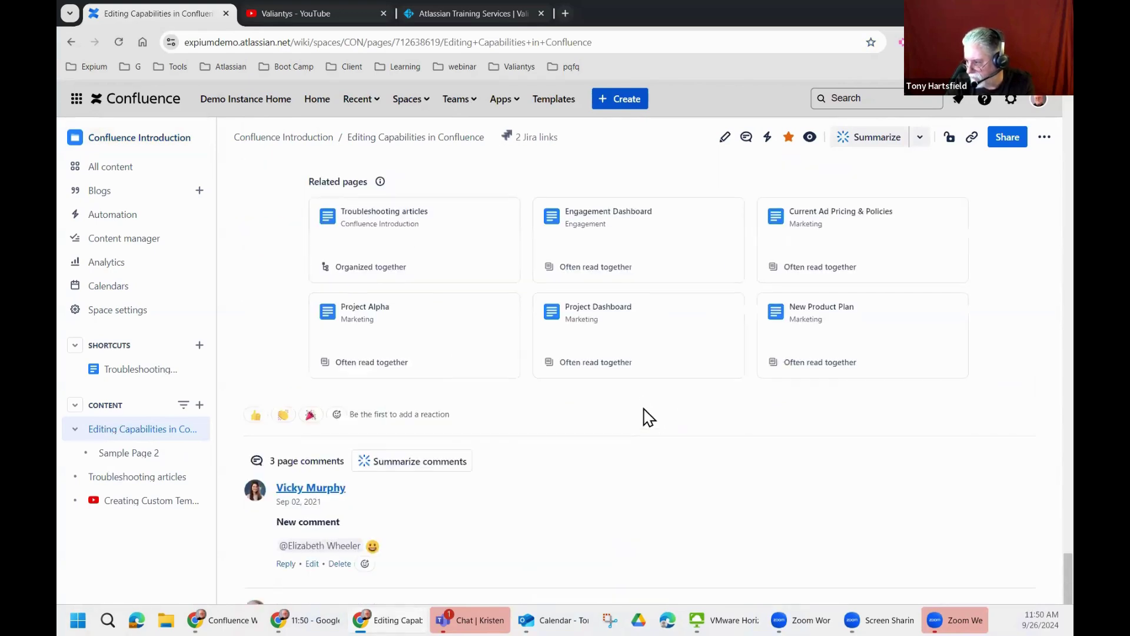
pyautogui.scroll(-3, 654, 451)
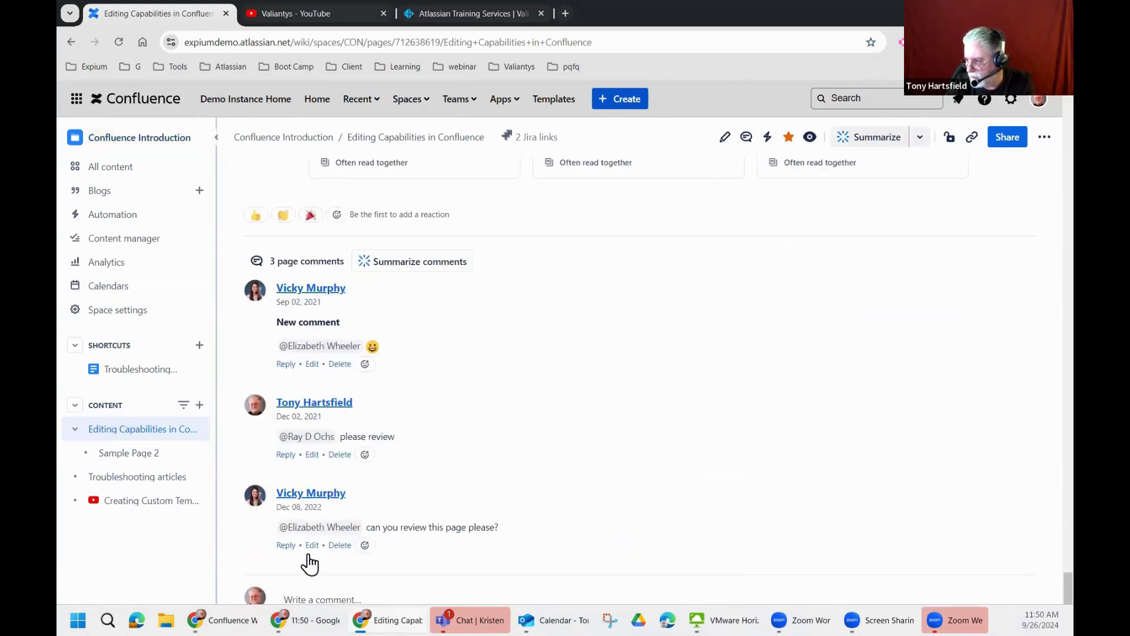